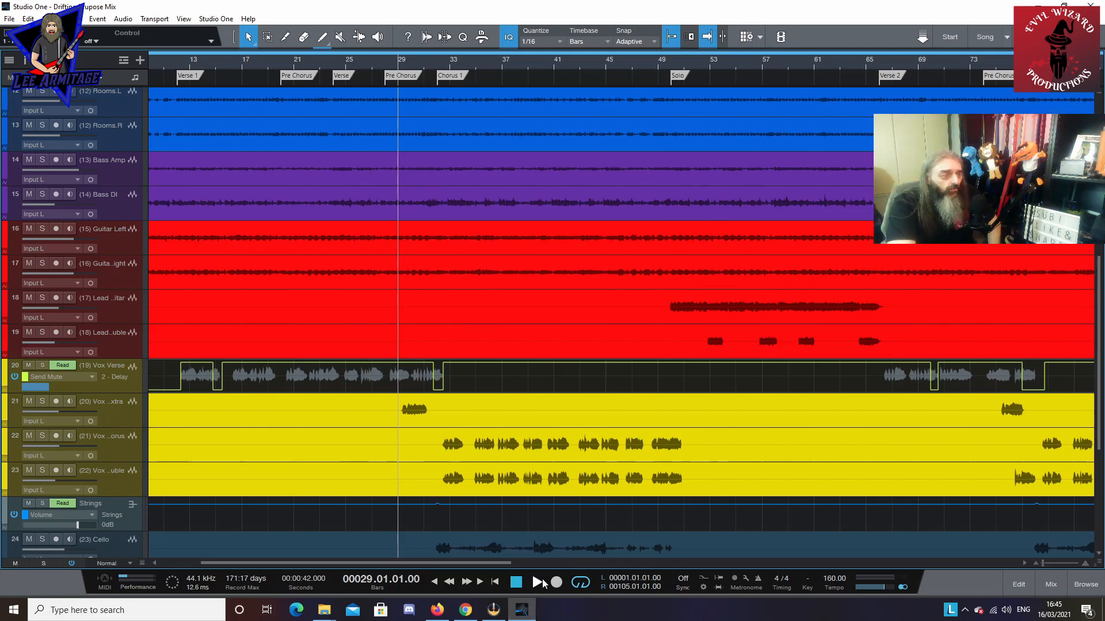
Step: Play the song from bar 29 into Chorus 1 and stop playback around bar 44
left_click(536, 585)
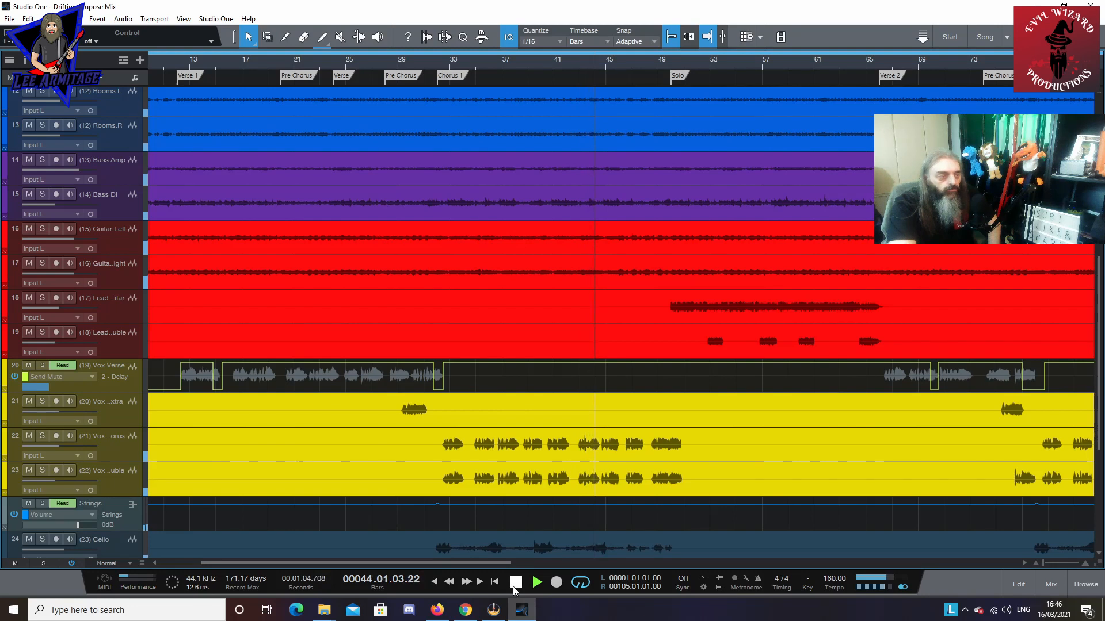
left_click(514, 585)
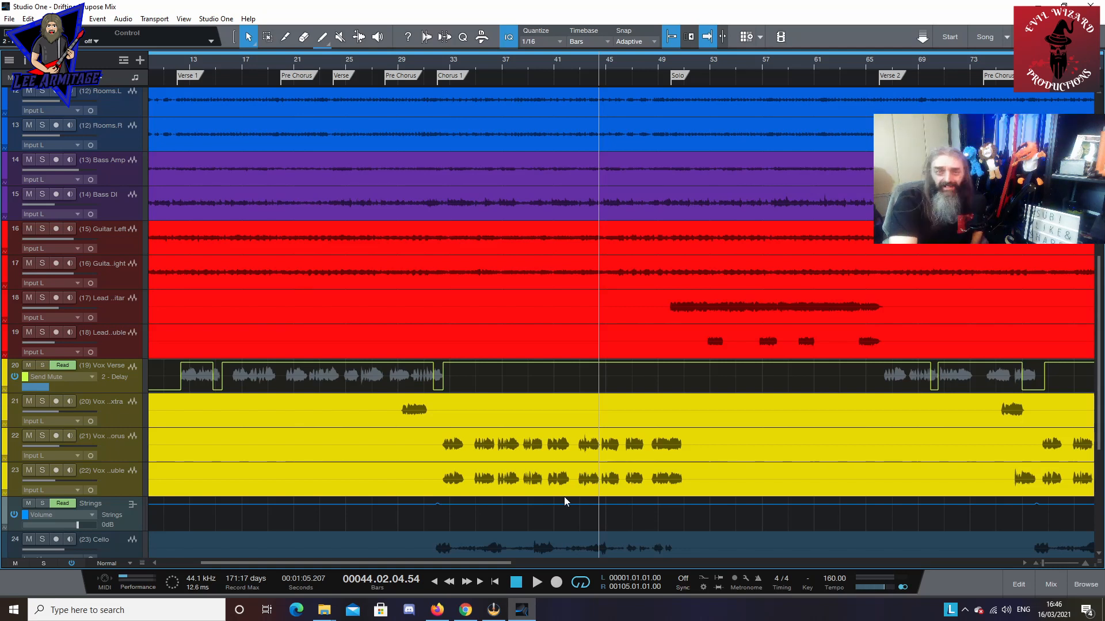
Step: Show the mixer console and select the bus channels from Drums through Vox
left_click(1023, 590)
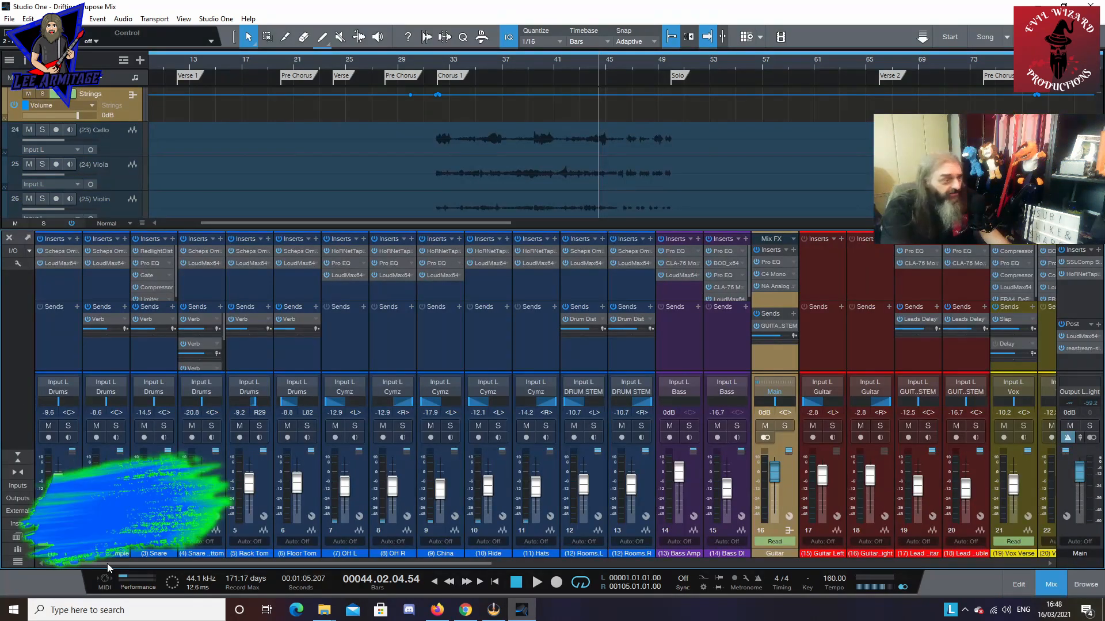
left_click_drag(133, 566, 335, 592)
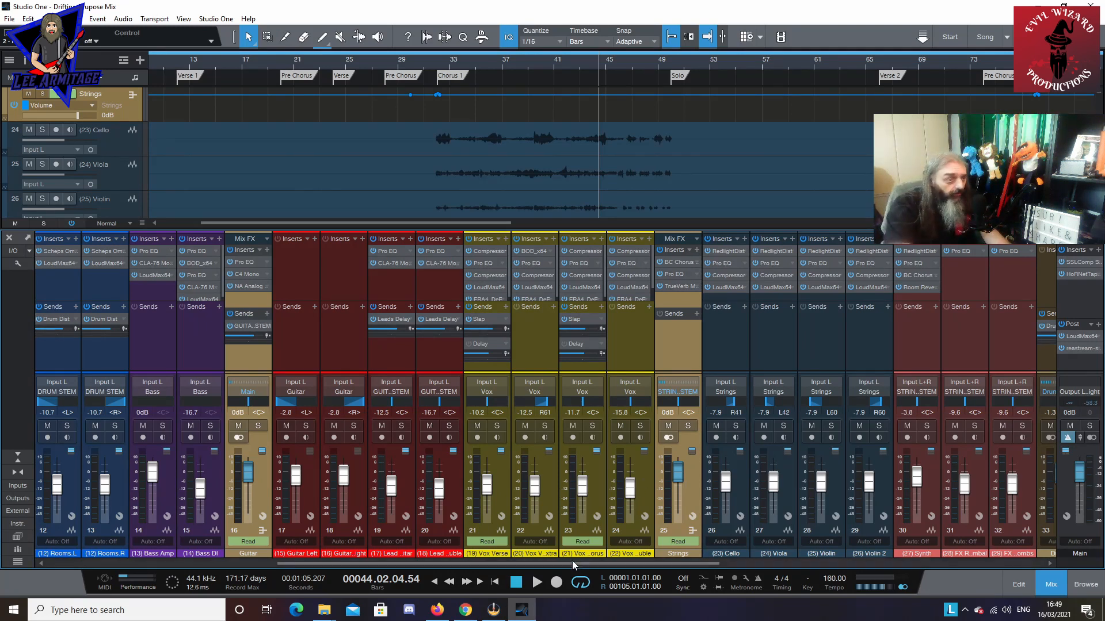
left_click_drag(572, 562, 897, 562)
left_click(326, 498)
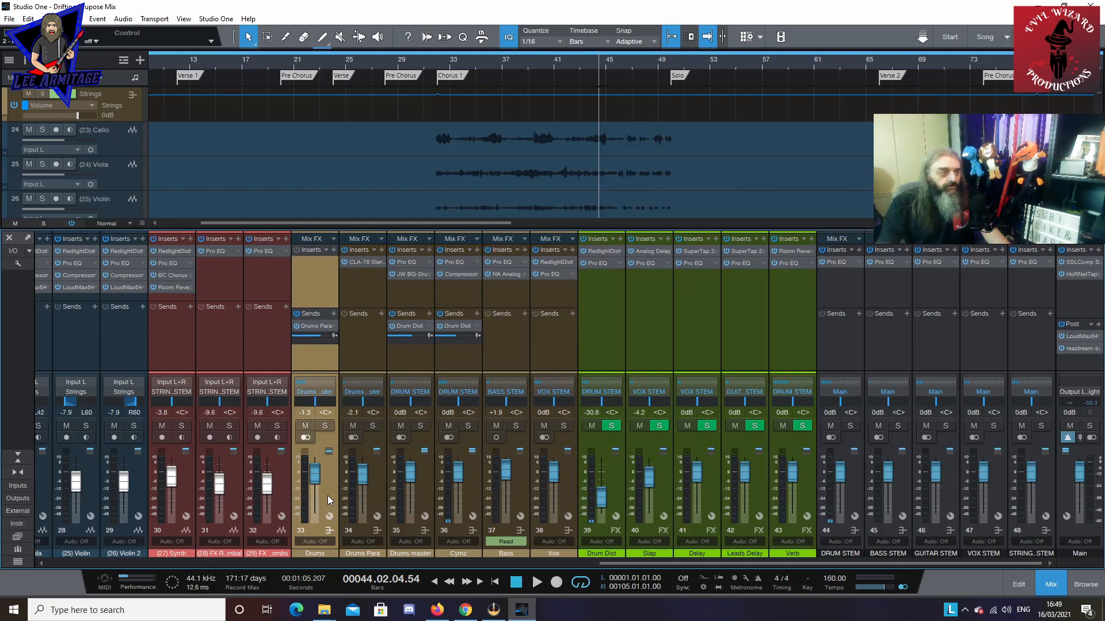
left_click(572, 484, "shift")
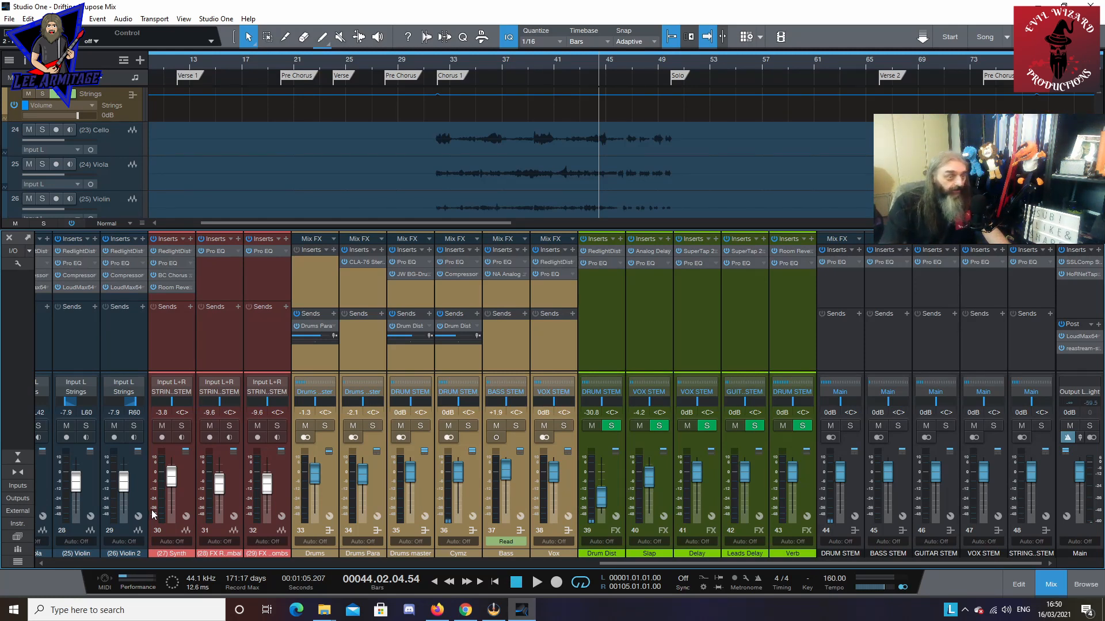
Step: Select the FX channels from Drum Dist to Verb, followed by the stem buses from DRUM STEM to the strings stem
left_click(808, 485)
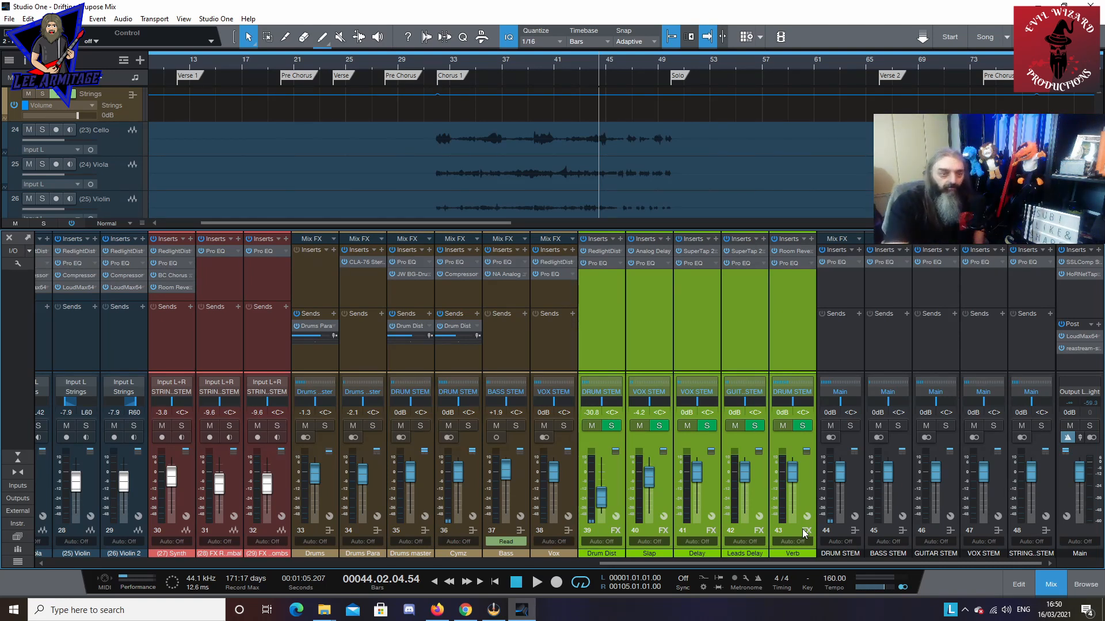
left_click(850, 489)
left_click(1040, 488, "shift")
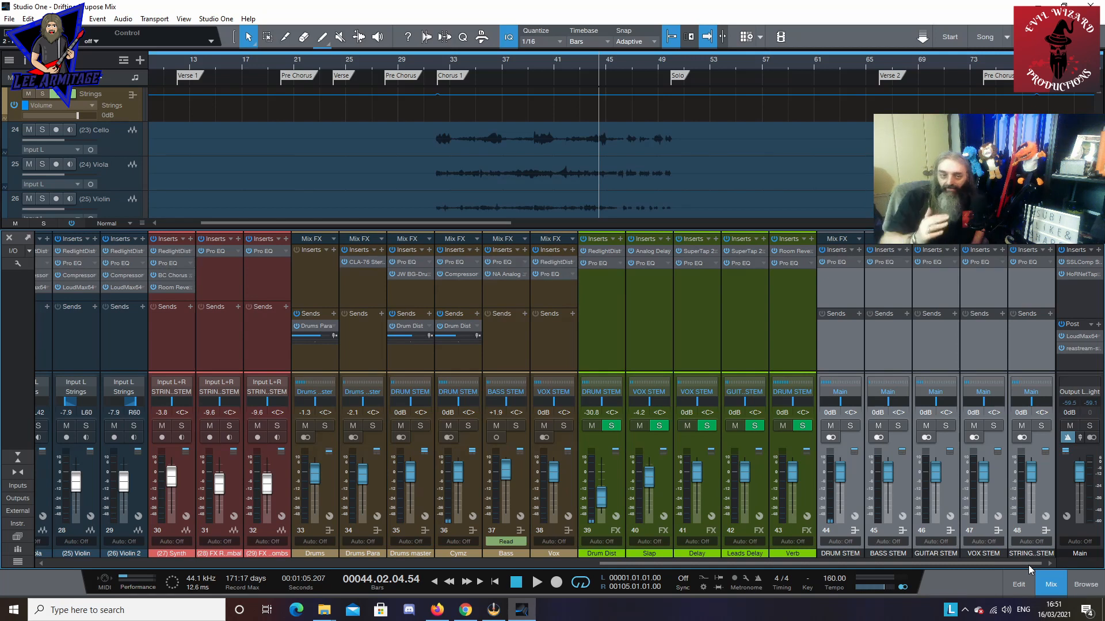
Step: Select the Kick channel and turn off its record arming
left_click_drag(1028, 565, 318, 551)
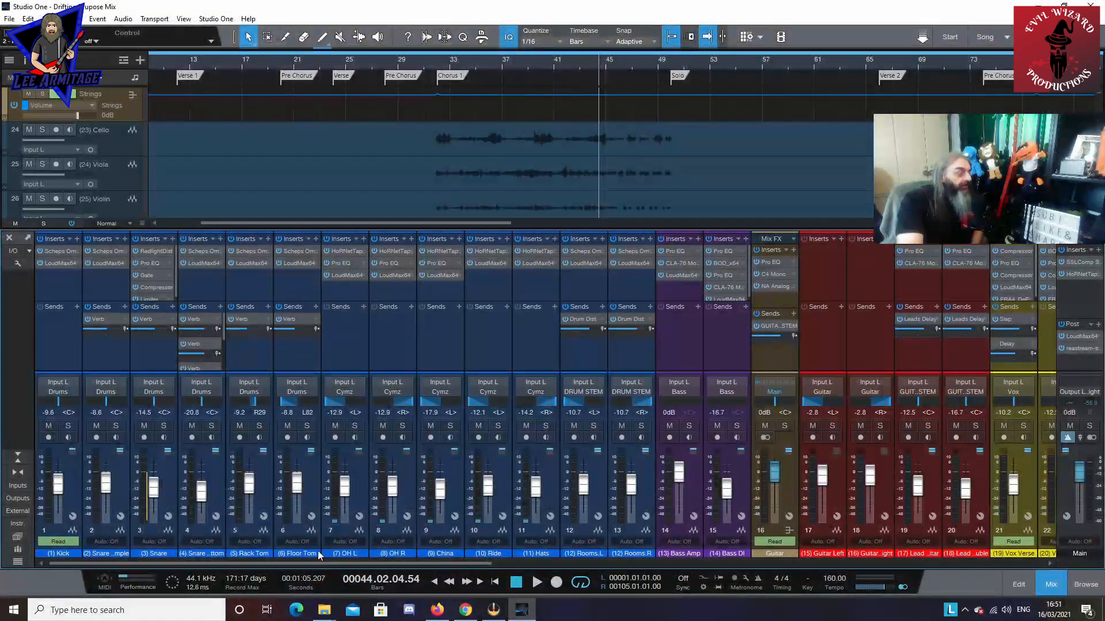
left_click(77, 466)
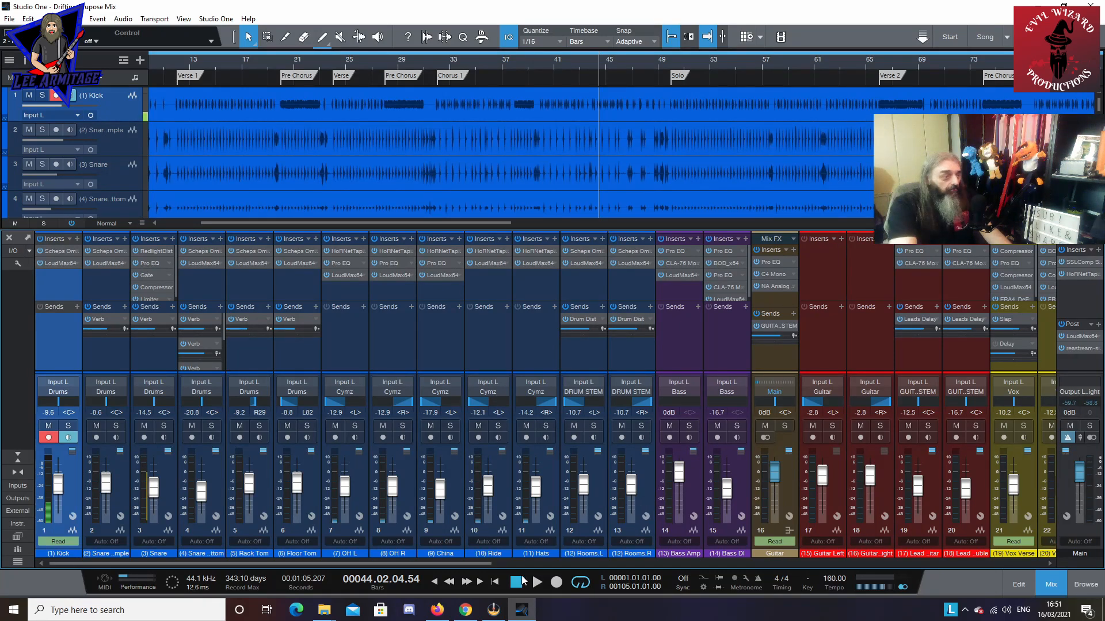
left_click(49, 438)
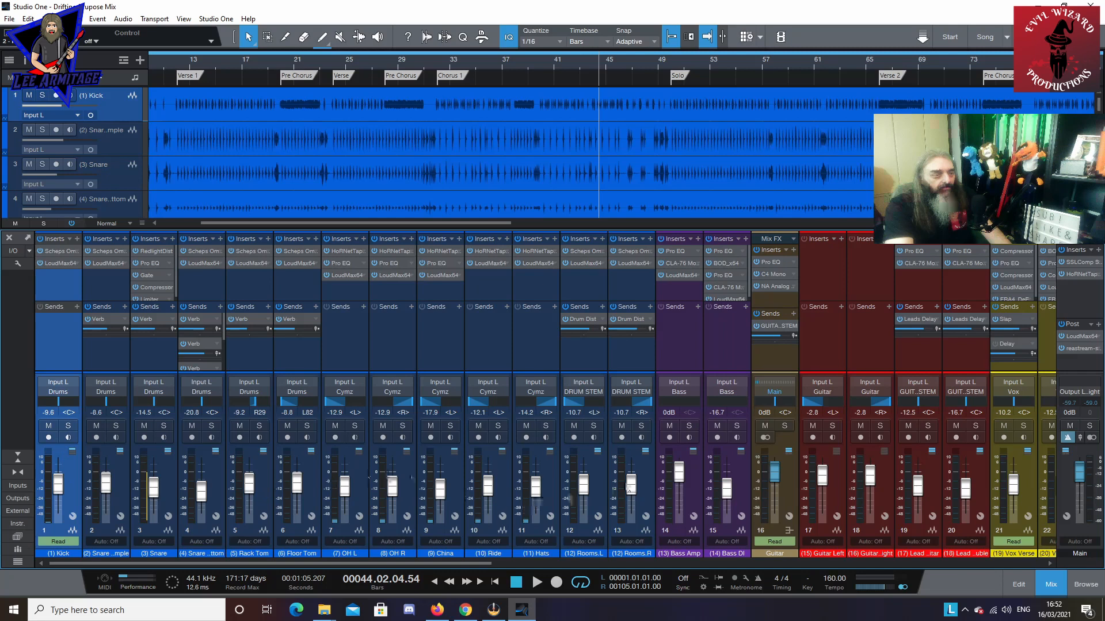
Step: Select the Bass Amp and Bass DI channels, followed by the four rhythm and lead guitar channels
left_click(735, 472)
left_click(697, 473, "shift")
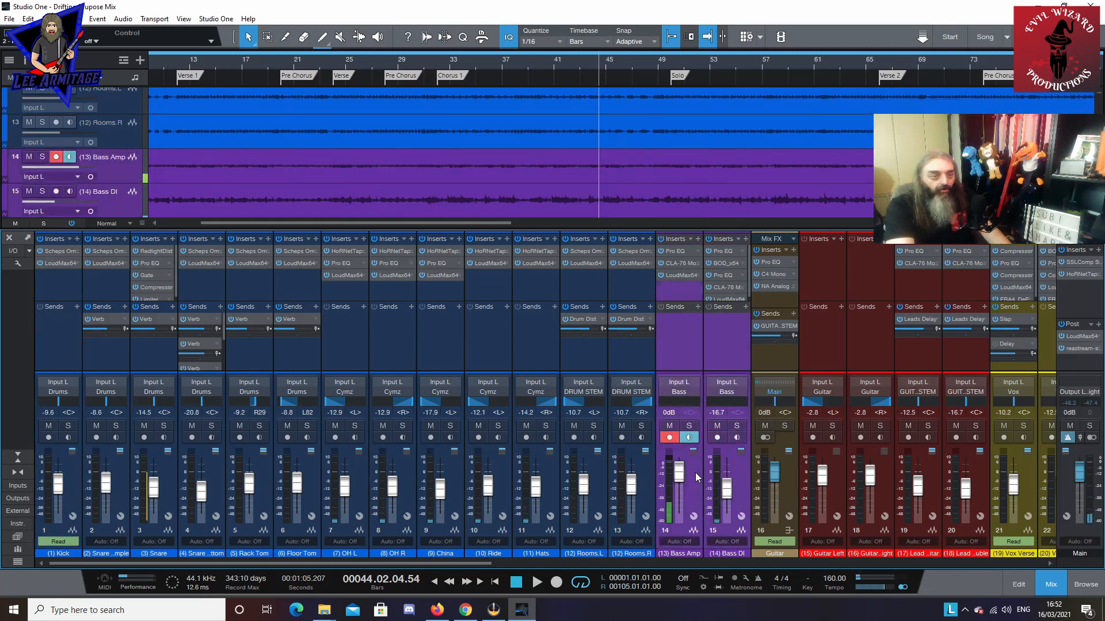
left_click(828, 500)
left_click(971, 499, "shift")
Step: Select the four vocal channels from Vox Verse onward, followed by the string channels from Cello to Violin 2
left_click_drag(469, 564, 645, 565)
left_click(615, 503)
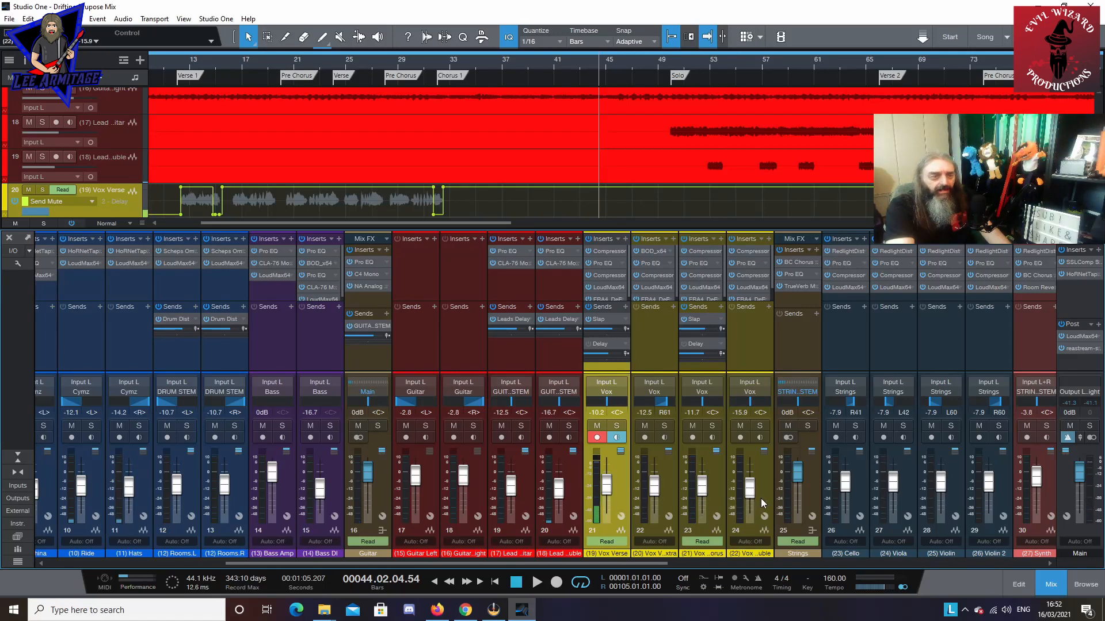
left_click(762, 500)
left_click(862, 489)
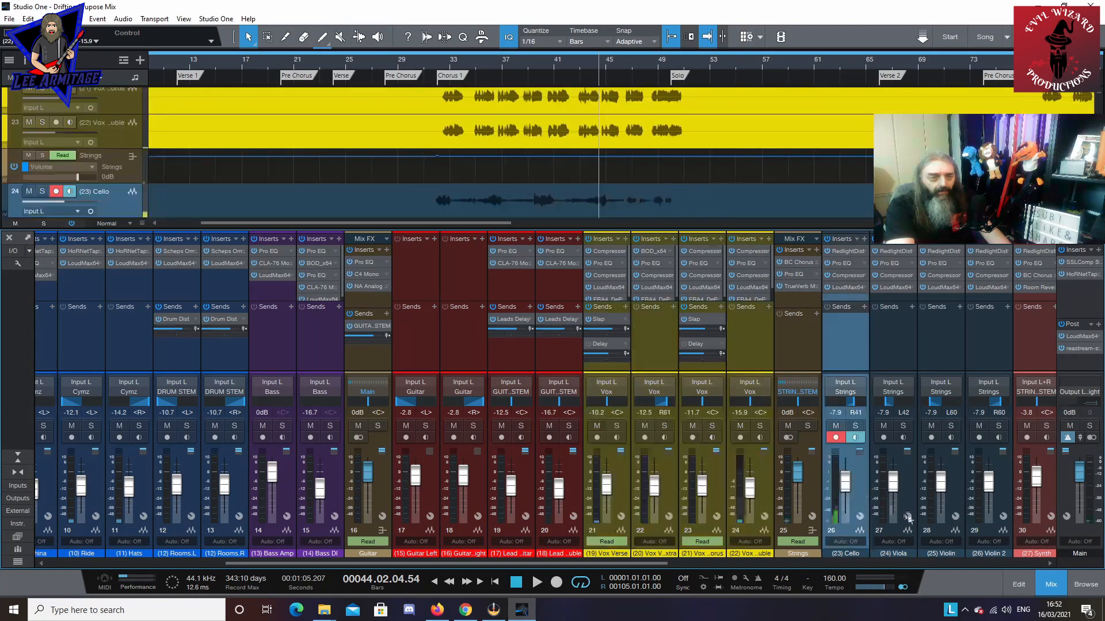
left_click(997, 500)
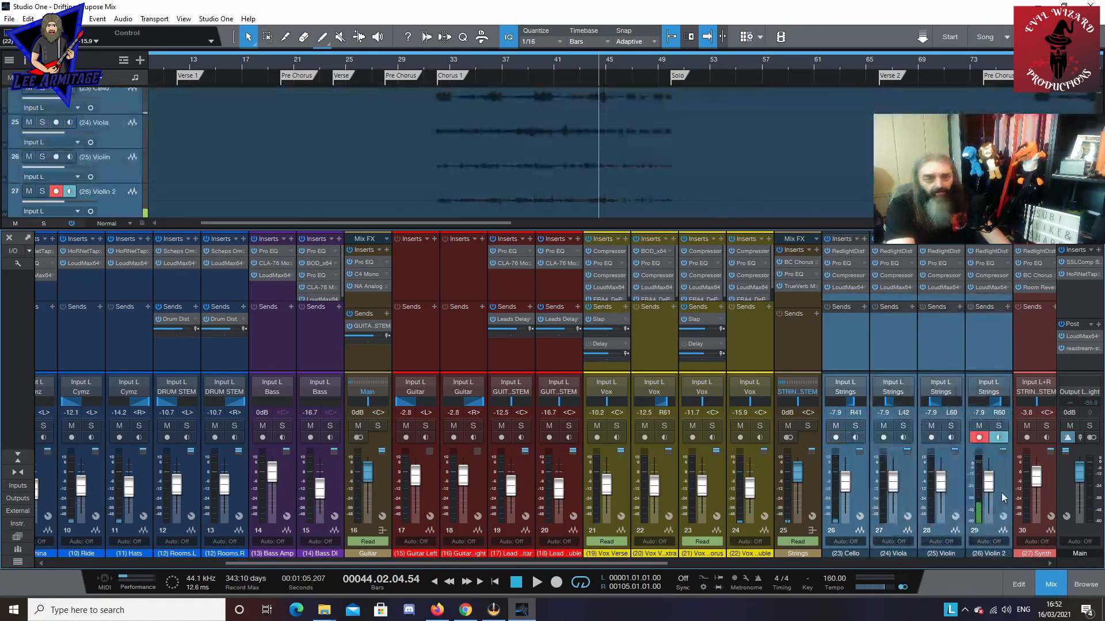
left_click_drag(656, 561, 815, 572)
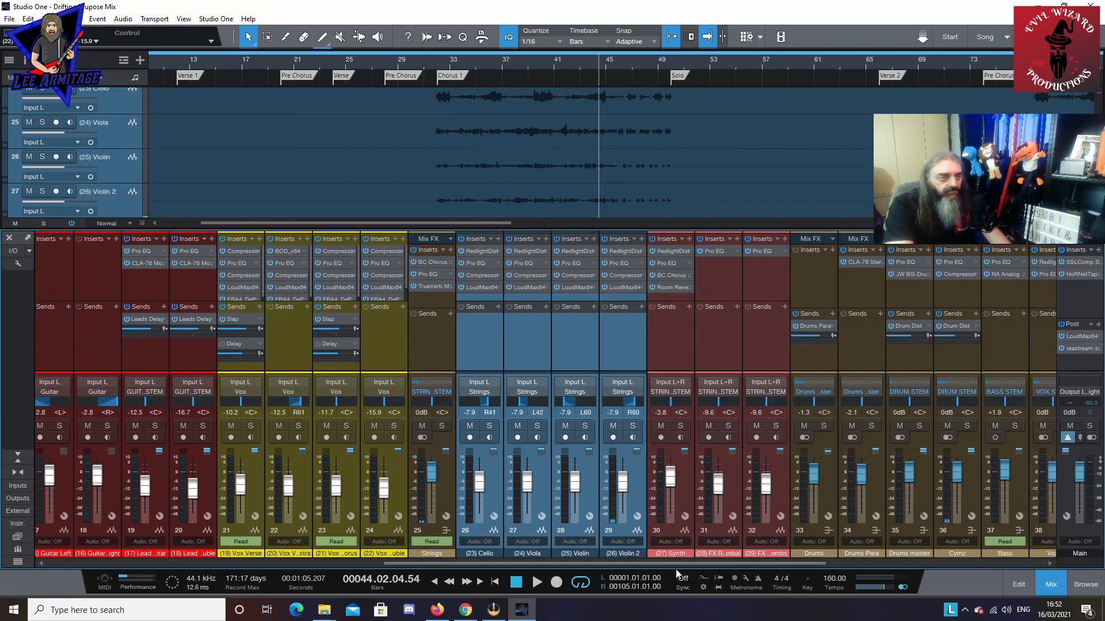
Step: Examine the Kick channel's Scheps Omni Channel EQ and compressor settings and its LoudMax64 limiter
left_click_drag(676, 569, 328, 569)
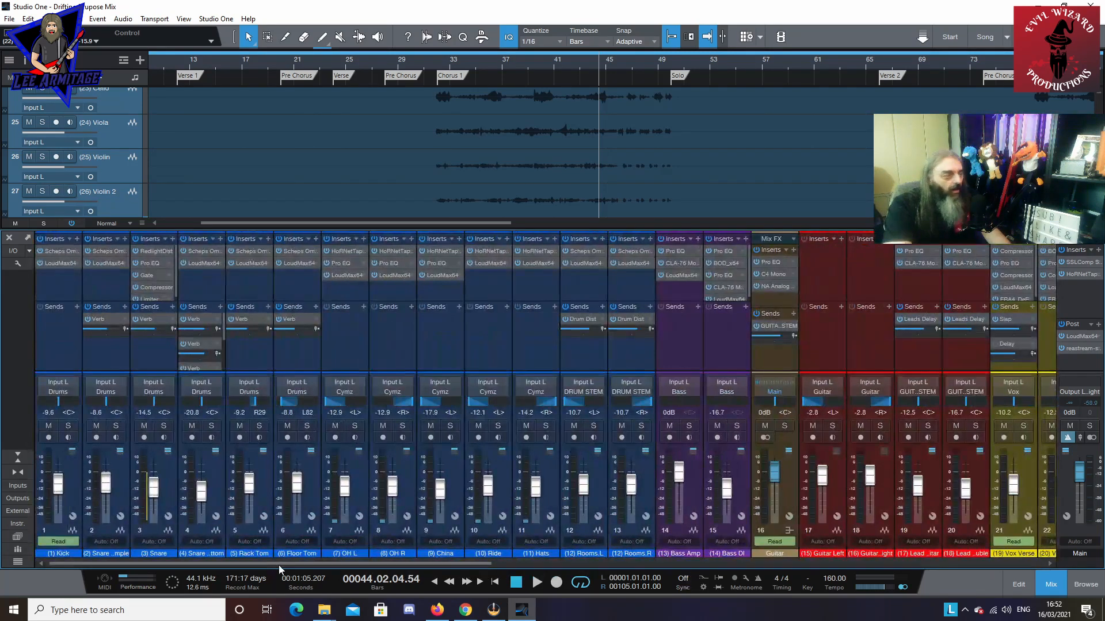
left_click(73, 480)
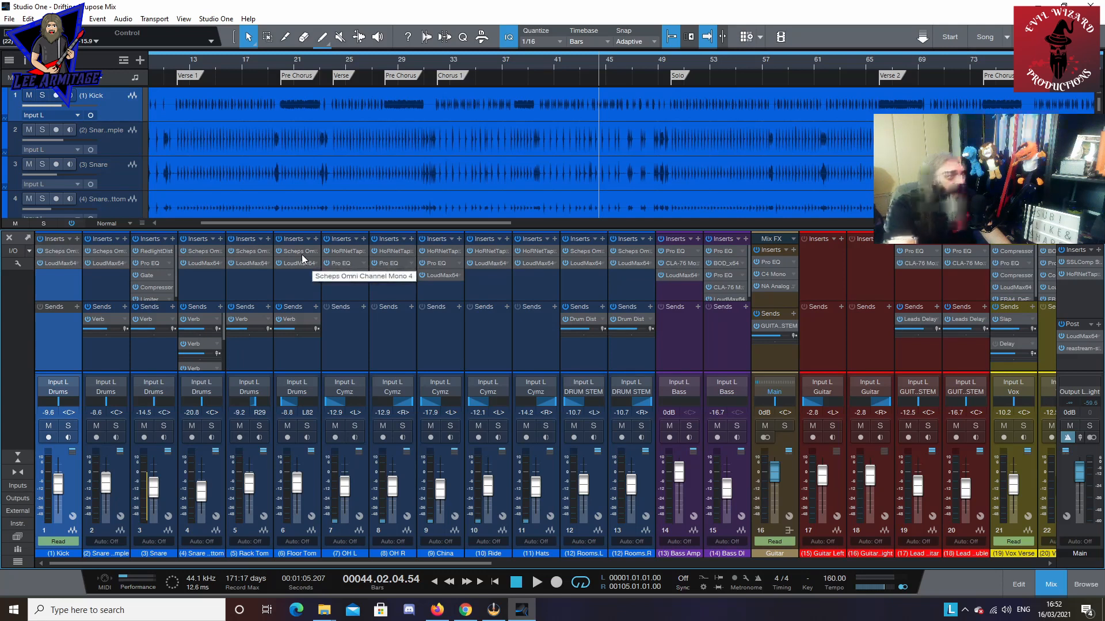
left_click(55, 252)
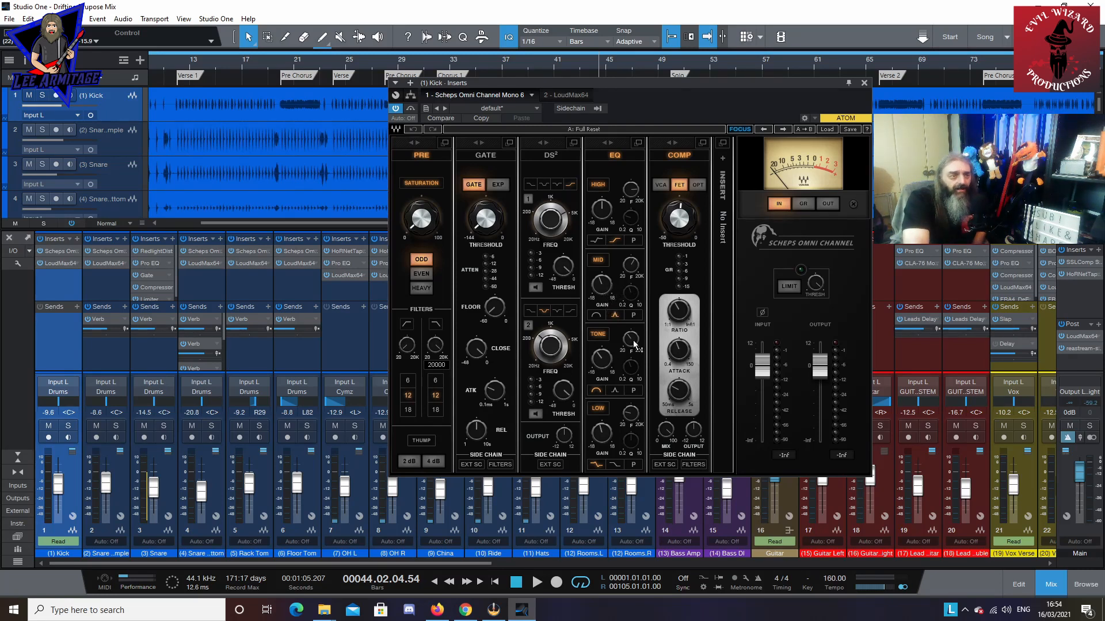
mouse_move(626, 343)
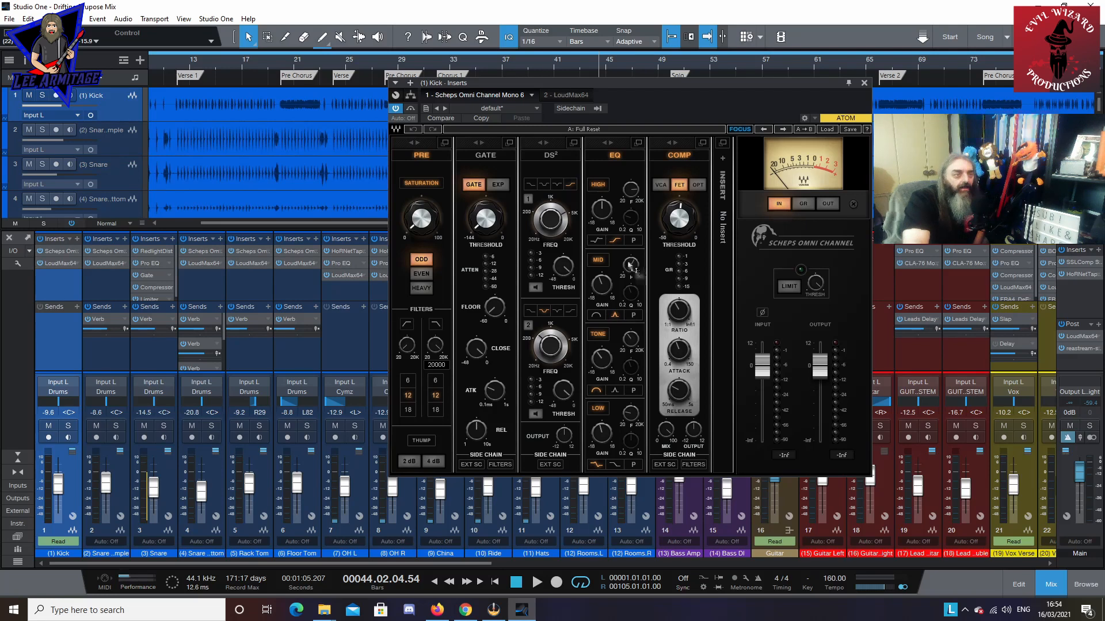
mouse_move(635, 264)
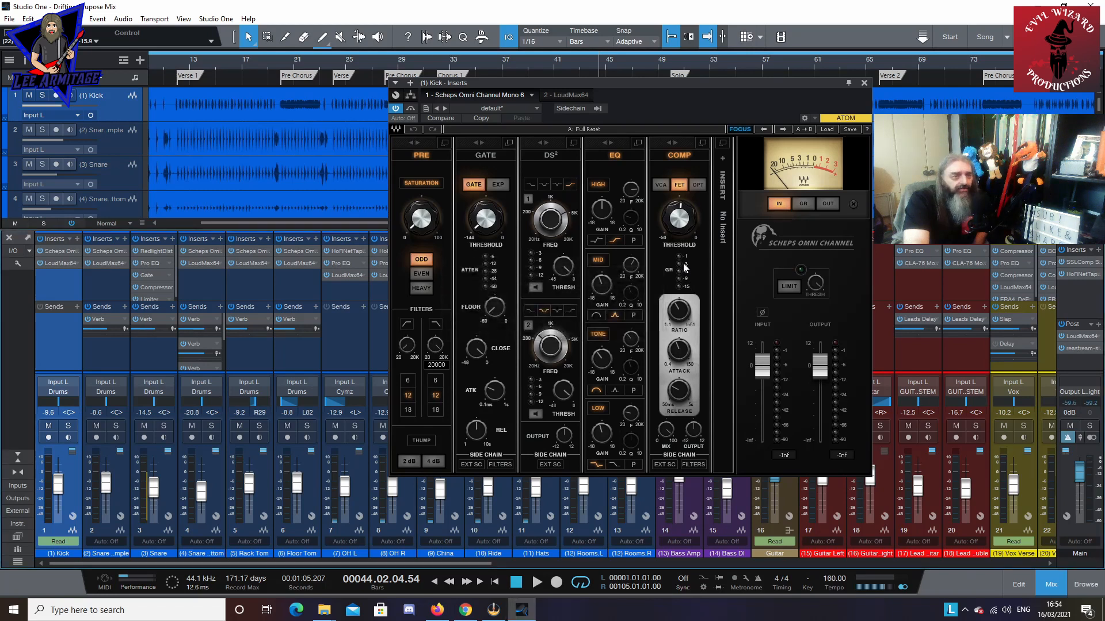
left_click(557, 94)
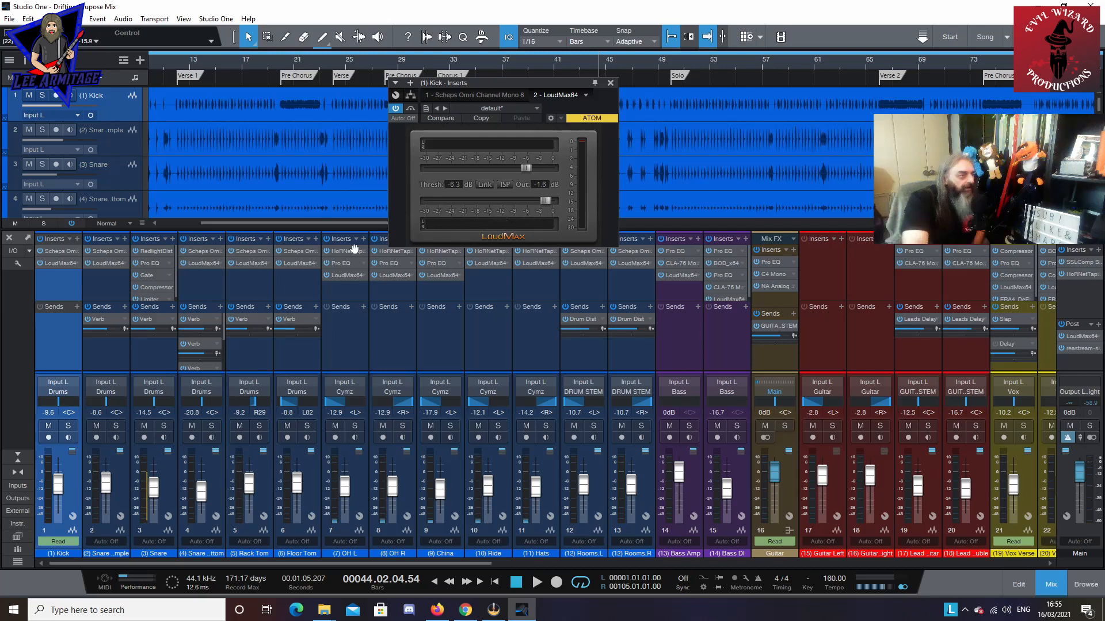
Step: Select the Snare Sample, Snare and Snare Bottom channels, bring up the Snare Sample inserts and turn off that channel's record arming
left_click(125, 480)
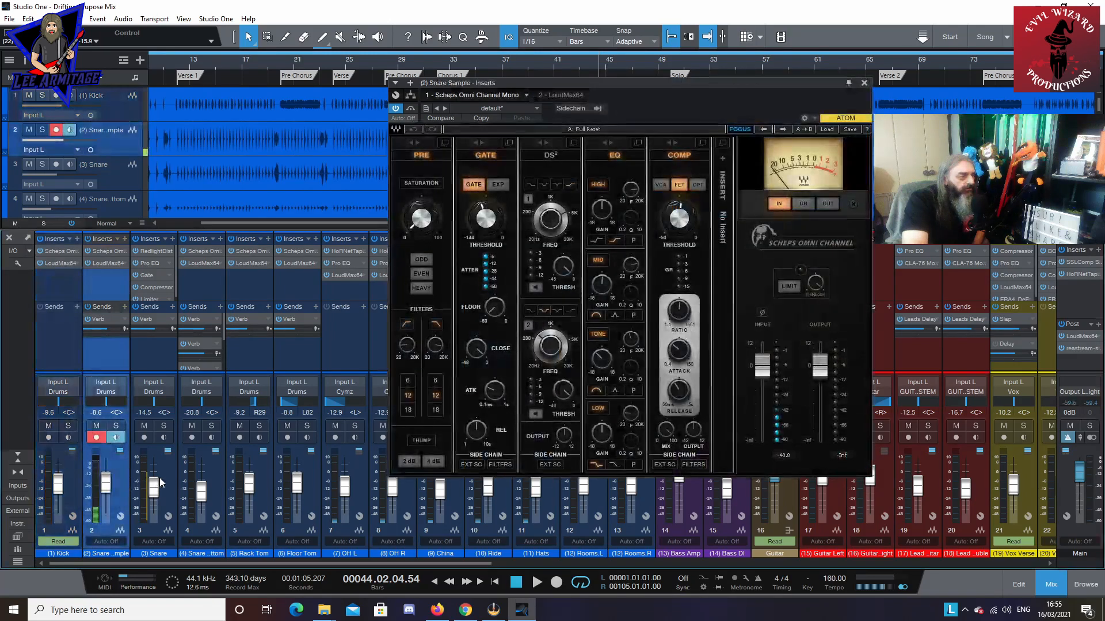
left_click(167, 480)
left_click(205, 489)
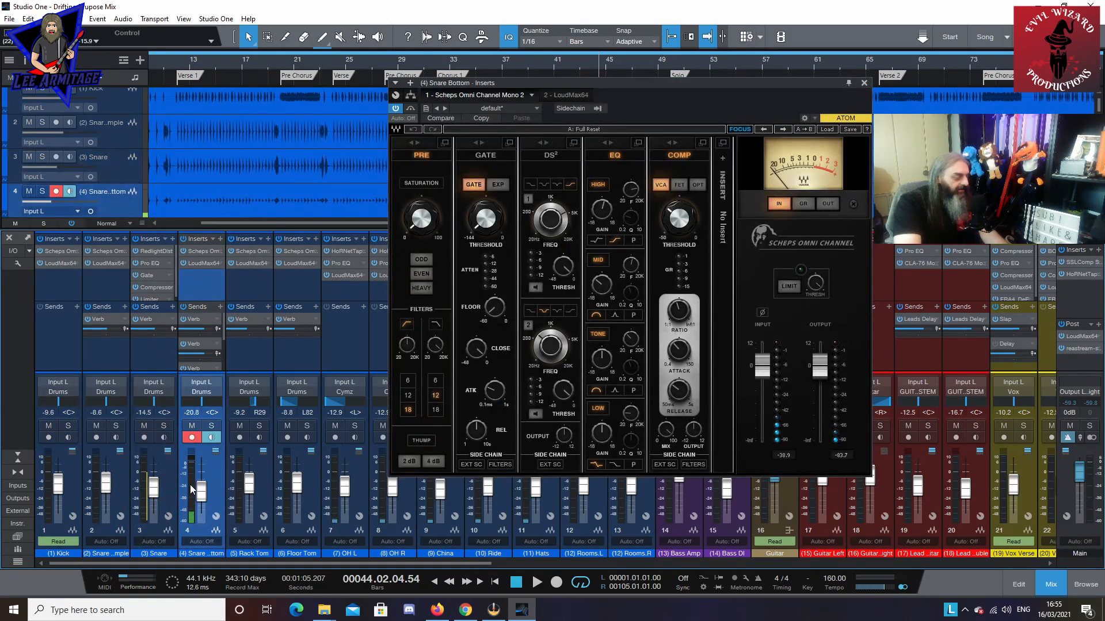
left_click(125, 480)
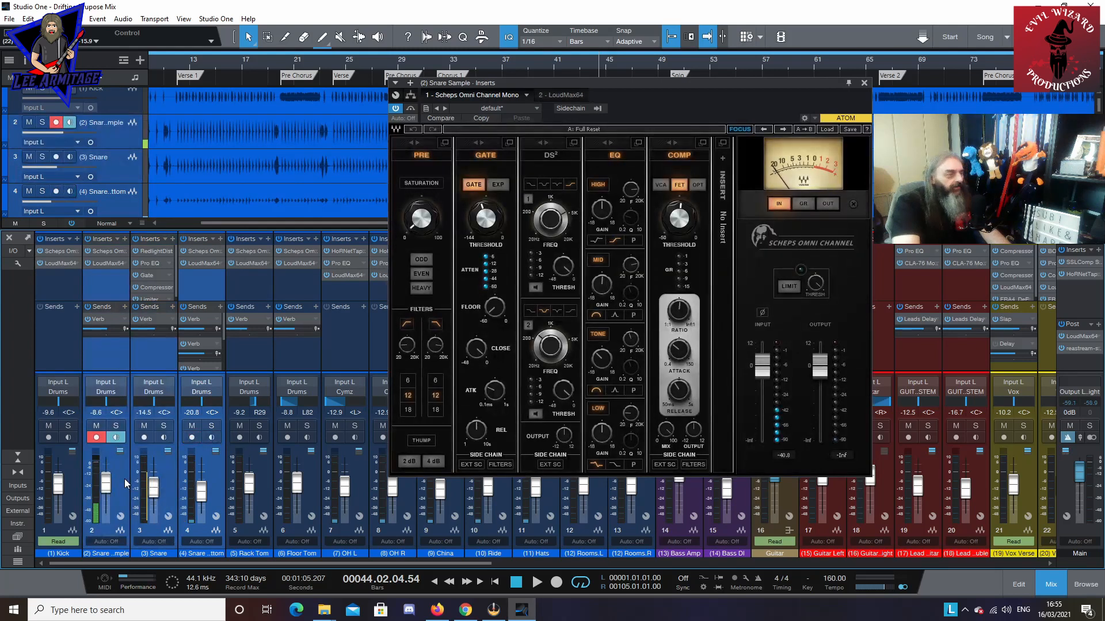
left_click(97, 437)
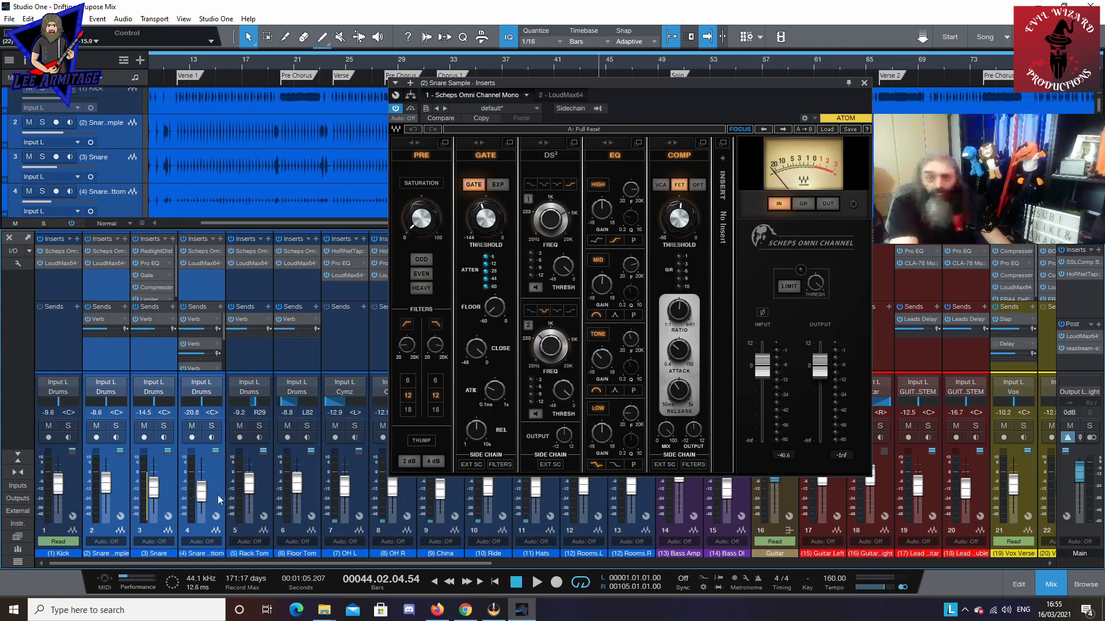
Step: Examine the filter, gate, EQ and compressor settings in the Snare Sample's Scheps Omni Channel, and close the plug-in window
left_click_drag(531, 85, 406, 86)
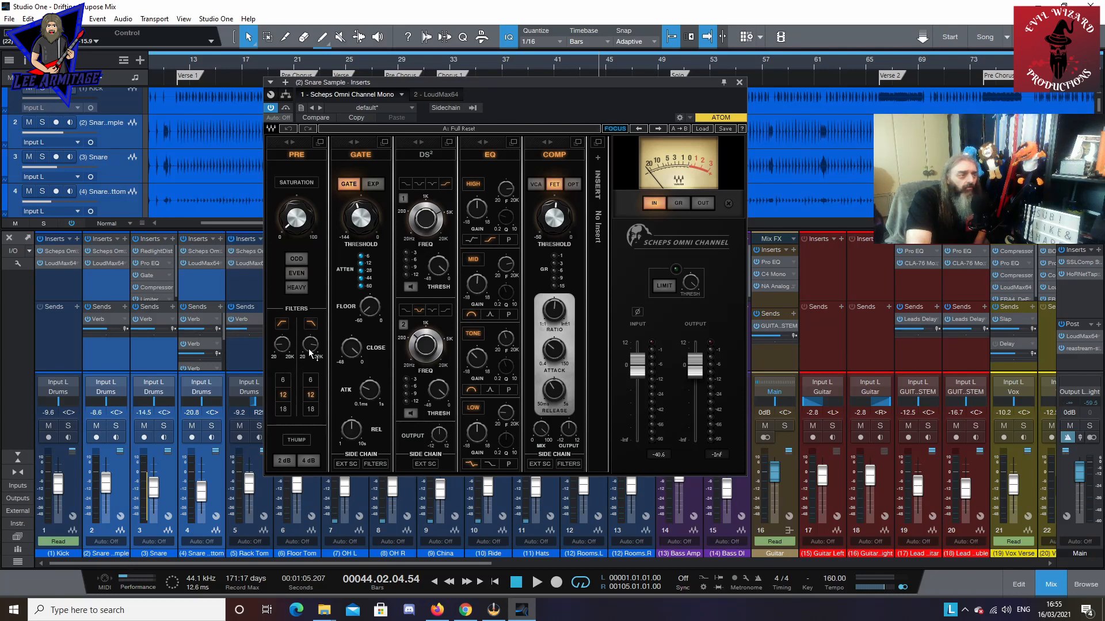
mouse_move(280, 348)
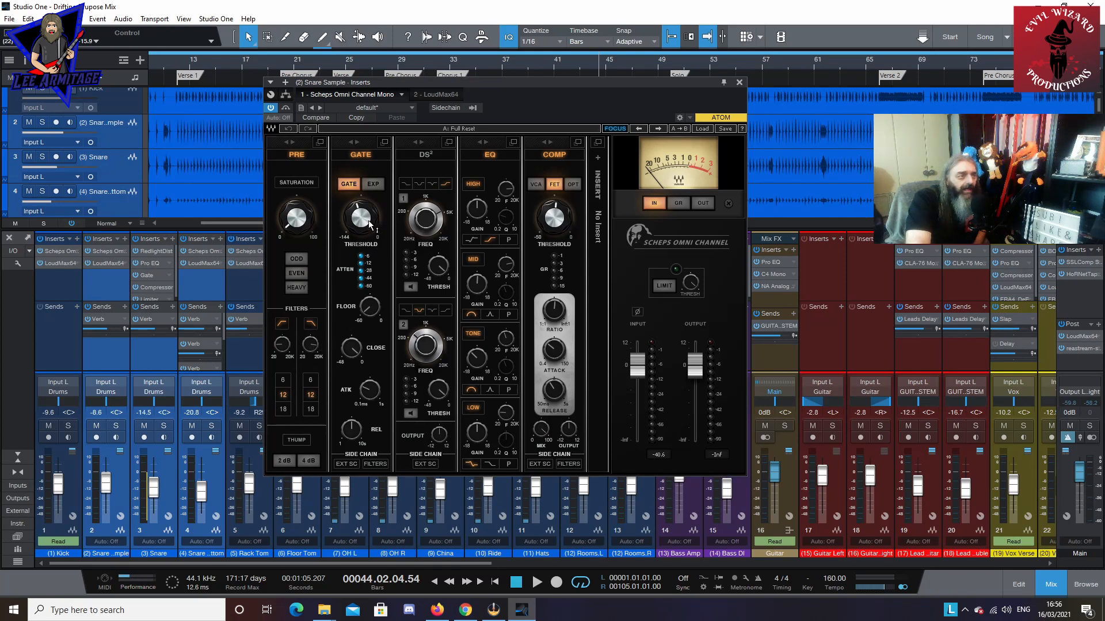
mouse_move(369, 231)
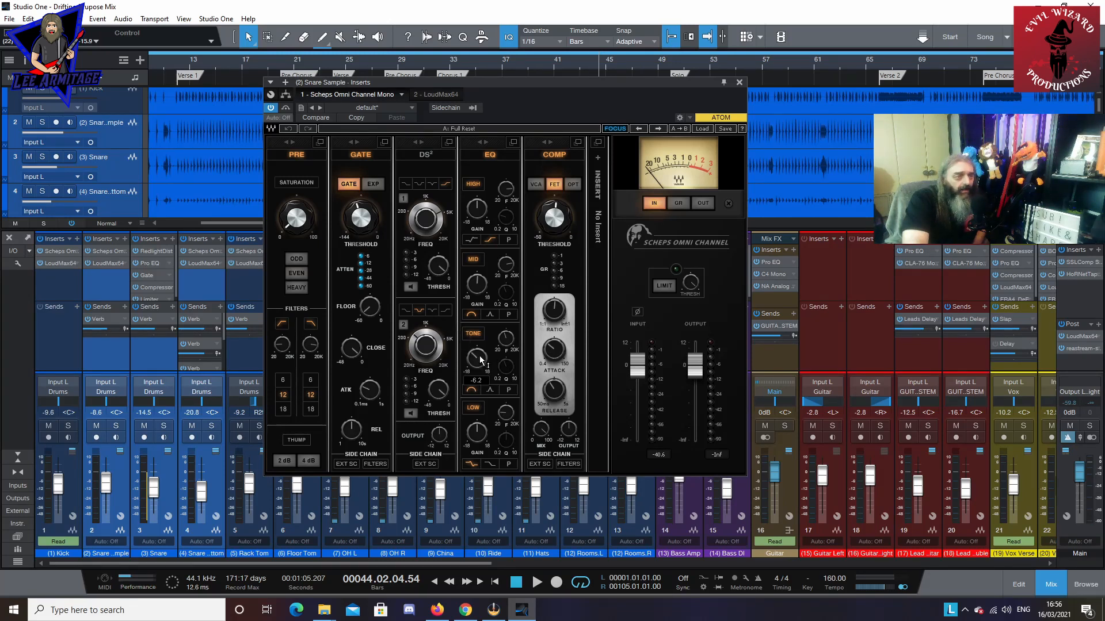
mouse_move(505, 342)
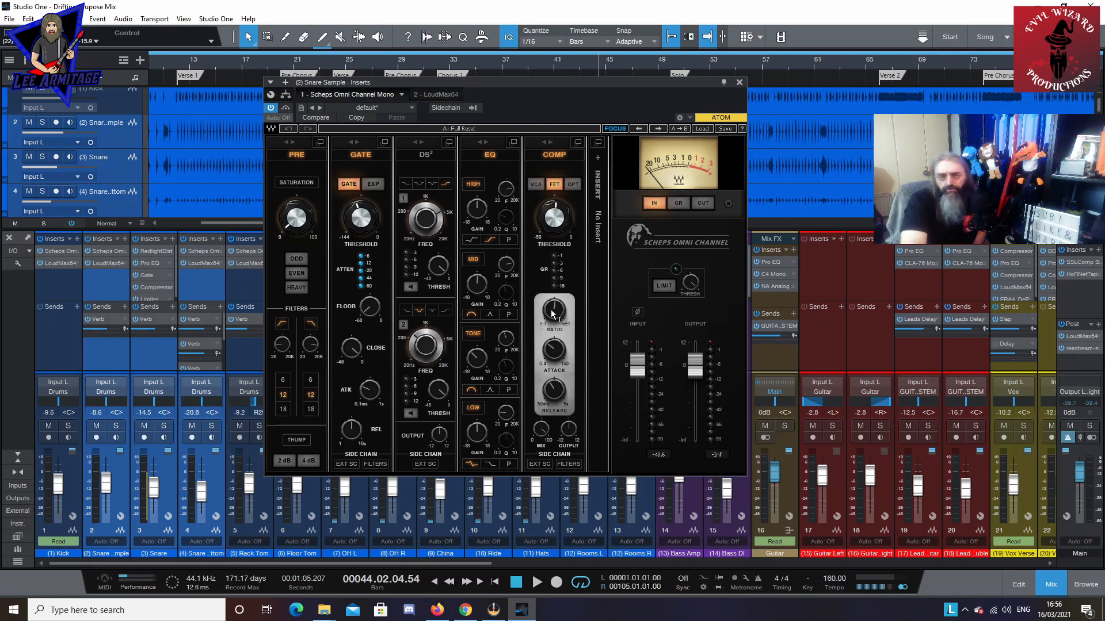
mouse_move(552, 314)
scroll(552, 314, "down", 1)
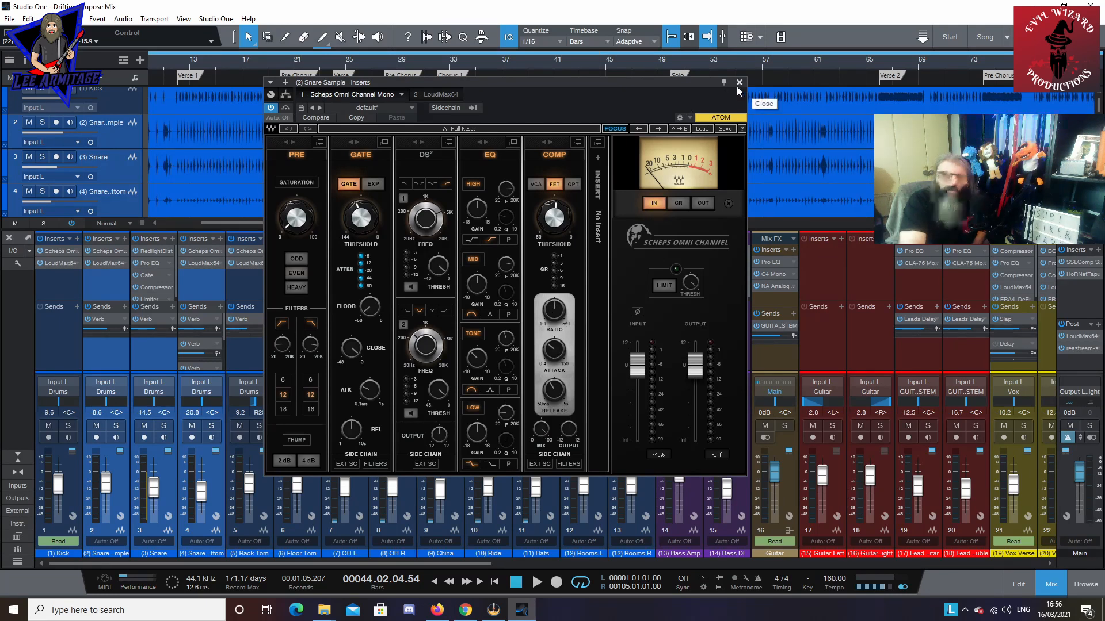
left_click(739, 83)
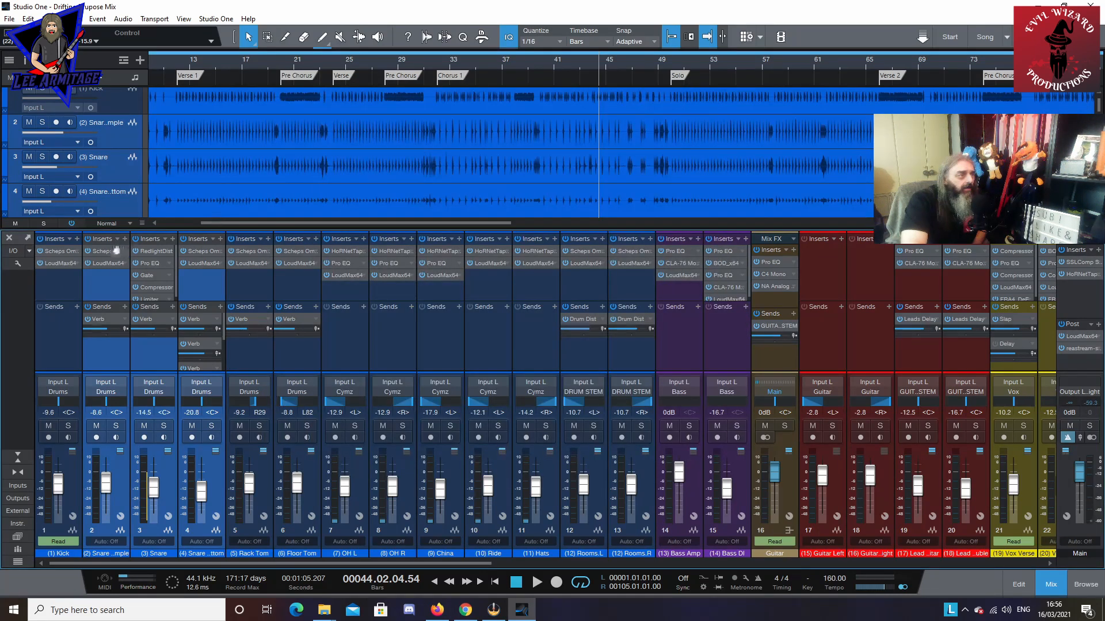
Step: Check the LoudMax64 limiter on the Snare Sample channel, and open the RedlightDist insert on the Snare channel
left_click(106, 263)
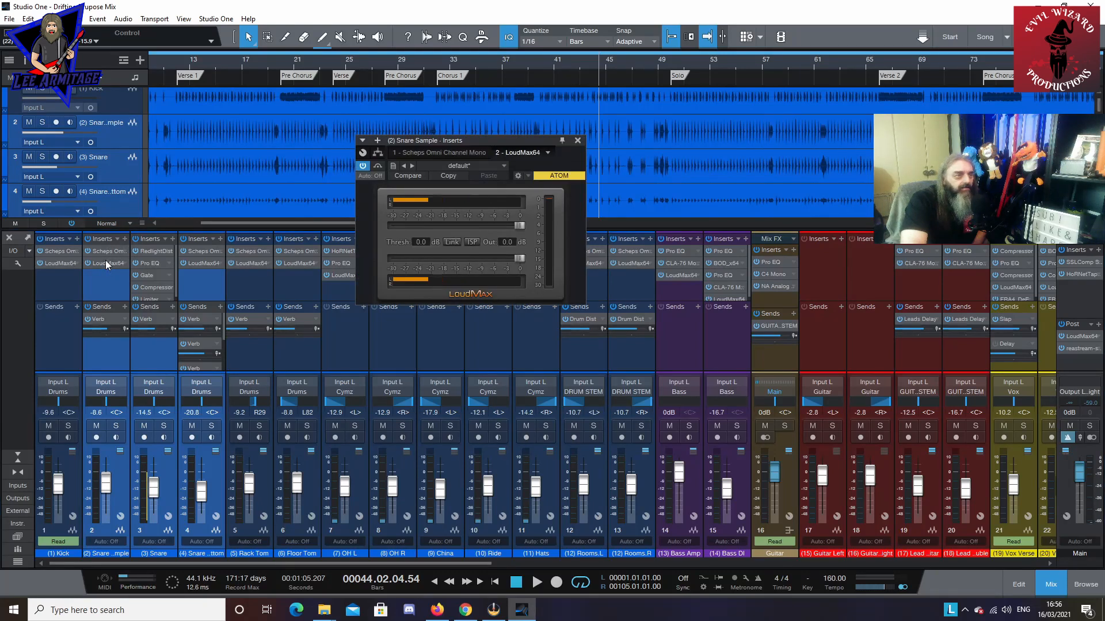
left_click(577, 142)
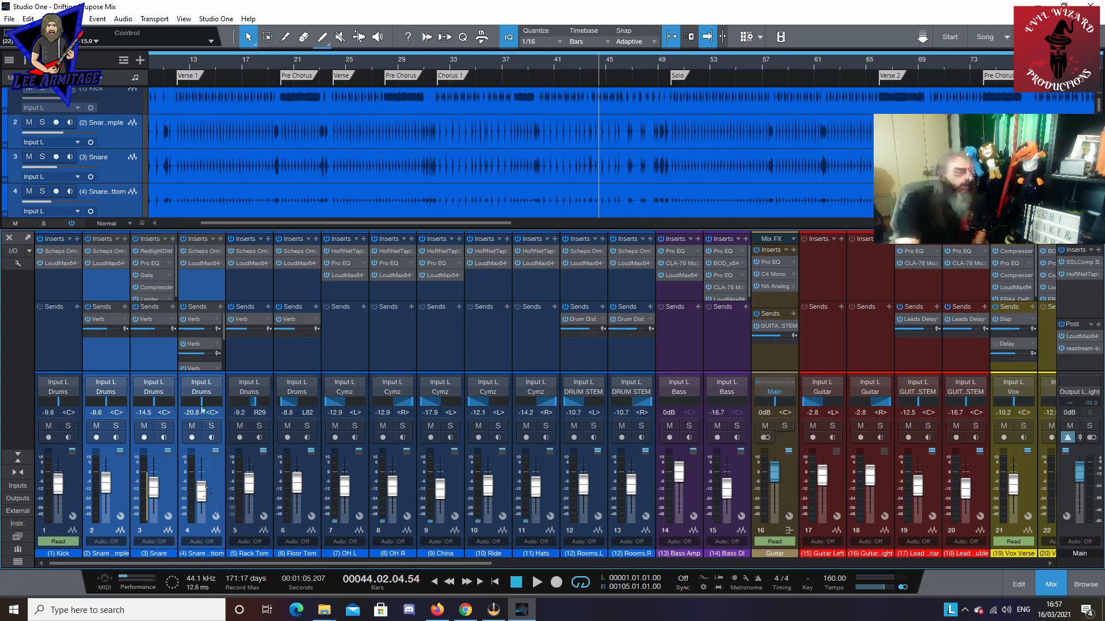
left_click(145, 251)
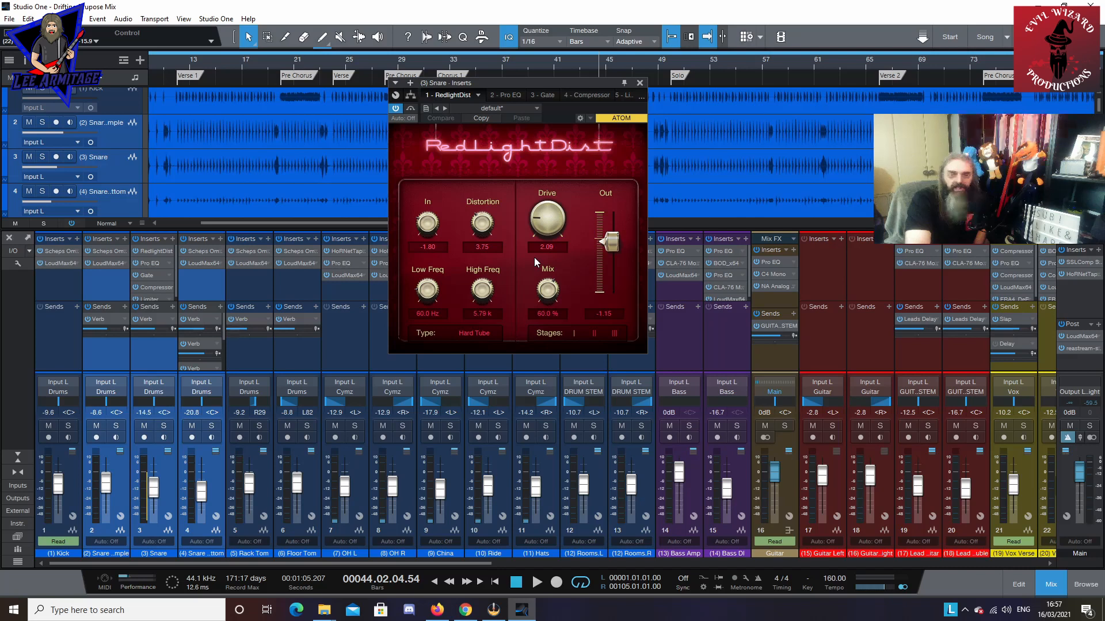
Step: Step through the Snare channel's Pro EQ, Gate, Compressor and Limiter inserts to review their settings
left_click(507, 95)
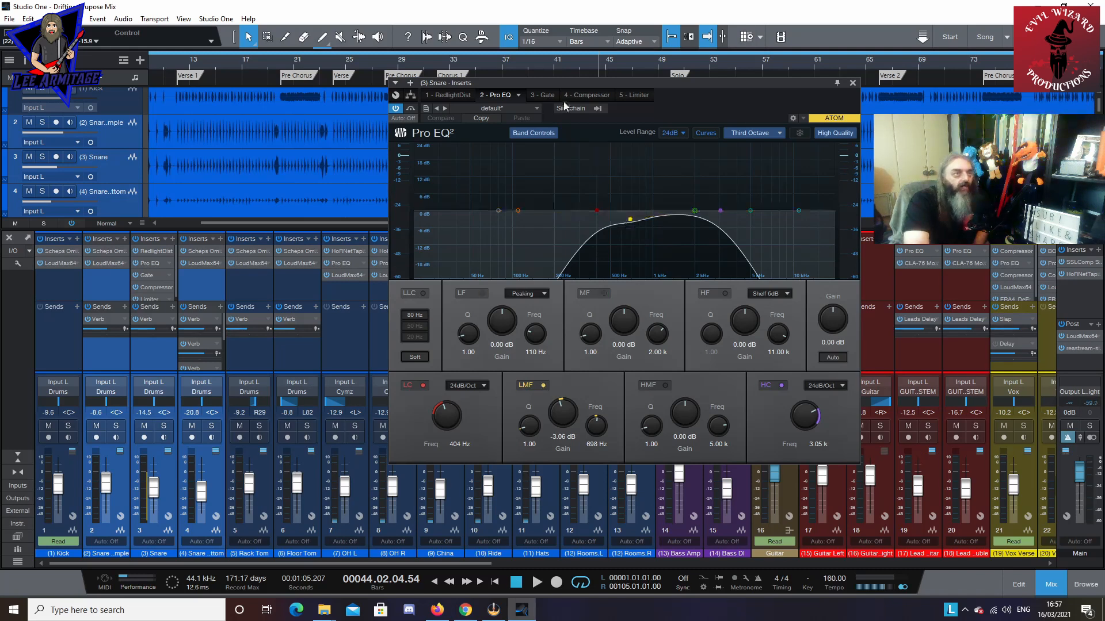
left_click(541, 97)
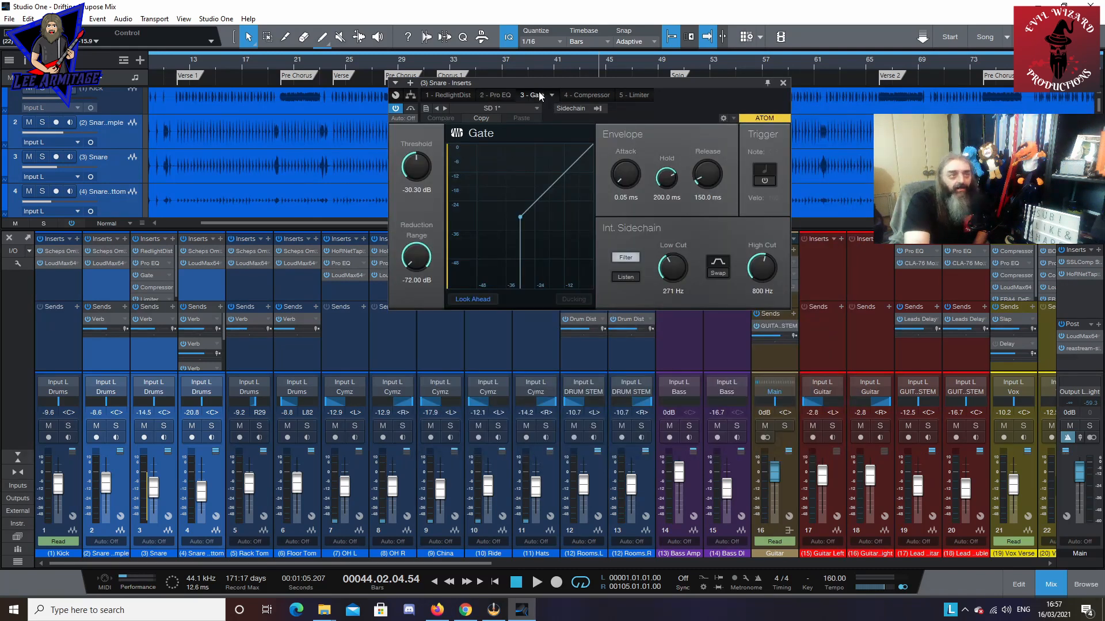
left_click(586, 96)
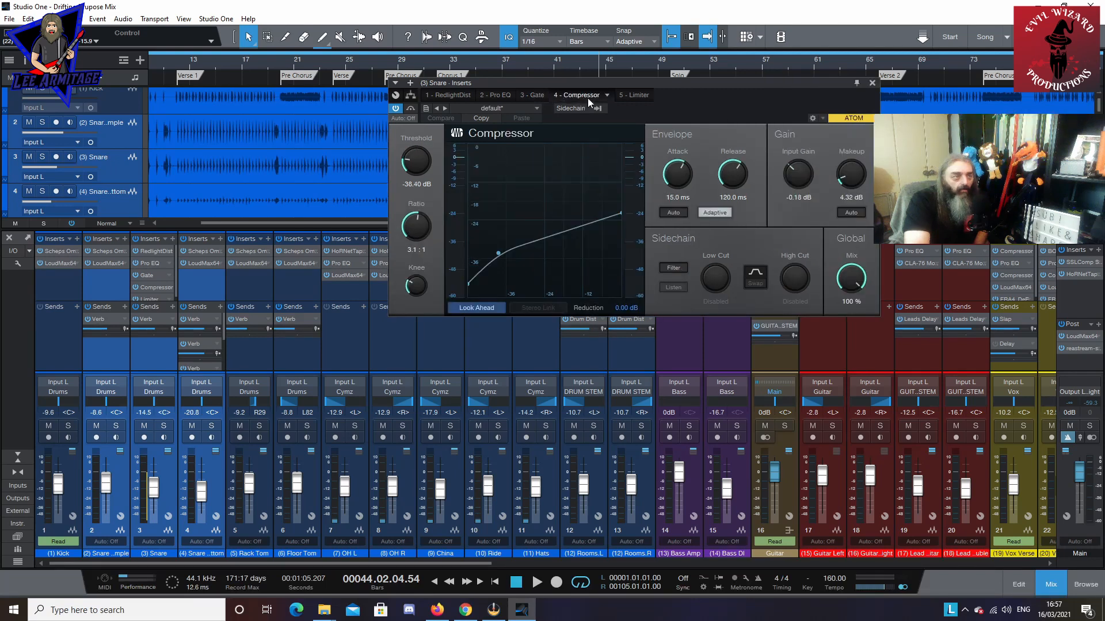
left_click(636, 95)
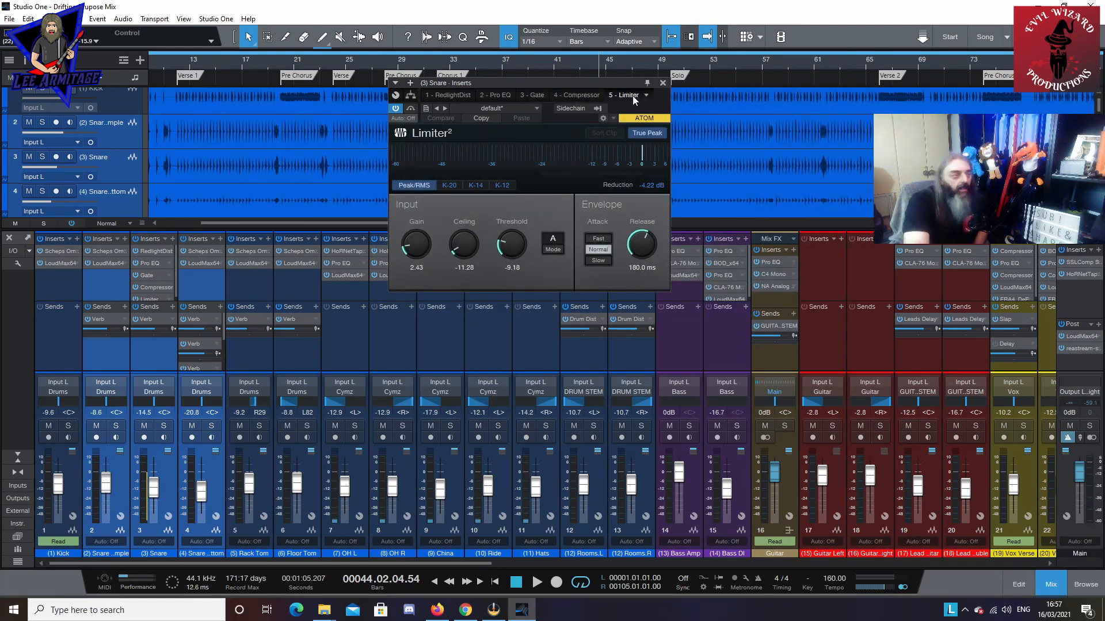
Step: Open the Snare Bottom's Scheps Omni Channel and examine its filter, mid and high EQ, and compressor threshold settings
left_click(198, 252)
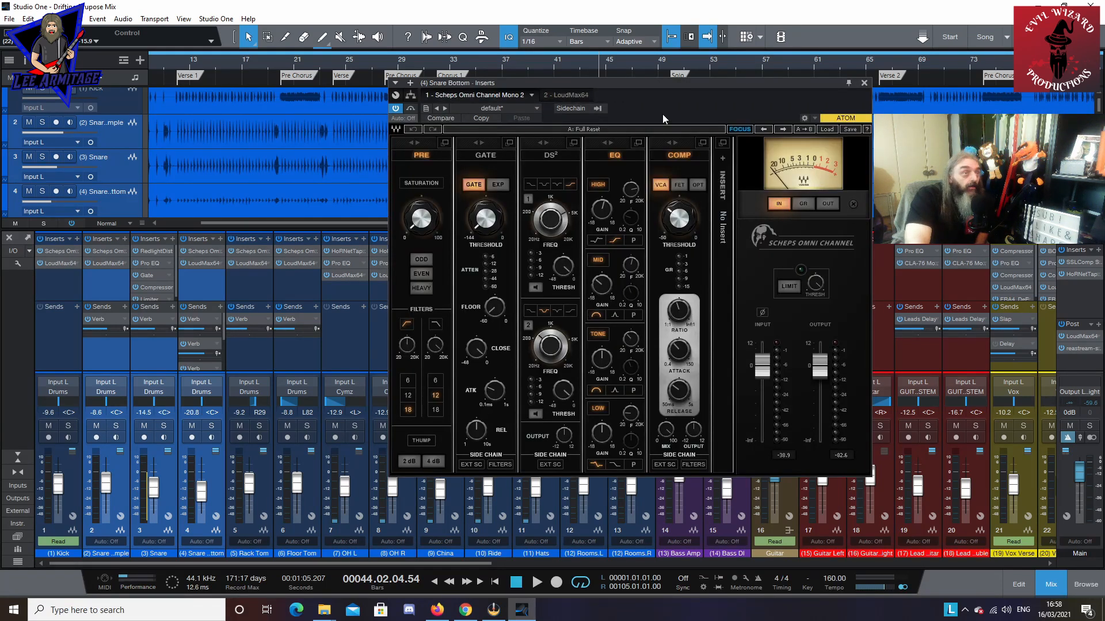
left_click_drag(650, 85, 566, 74)
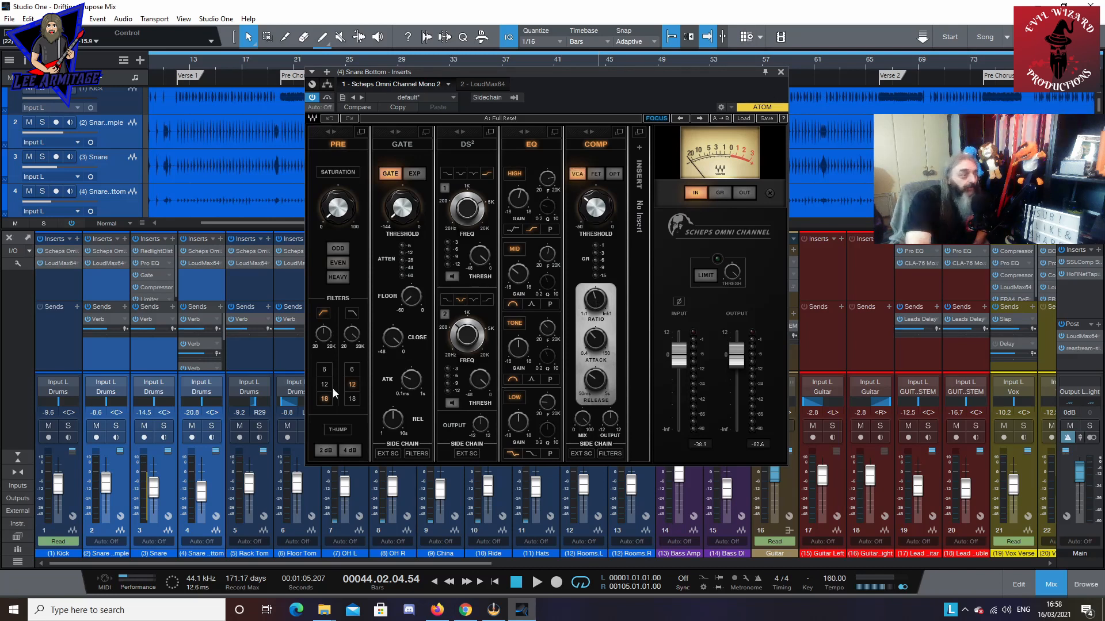
mouse_move(326, 342)
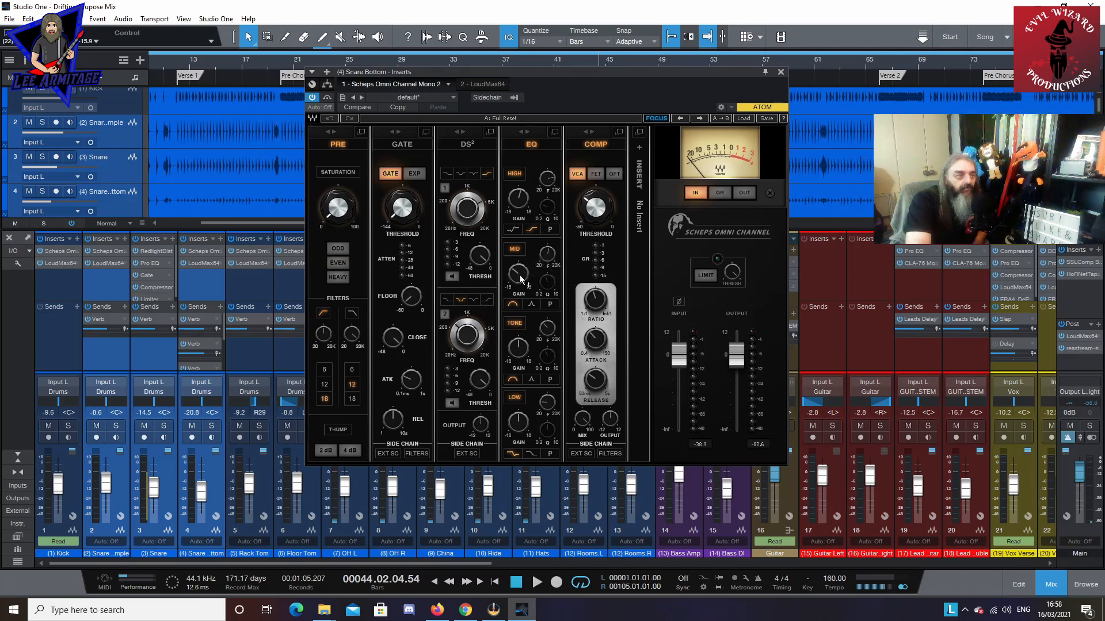
mouse_move(521, 280)
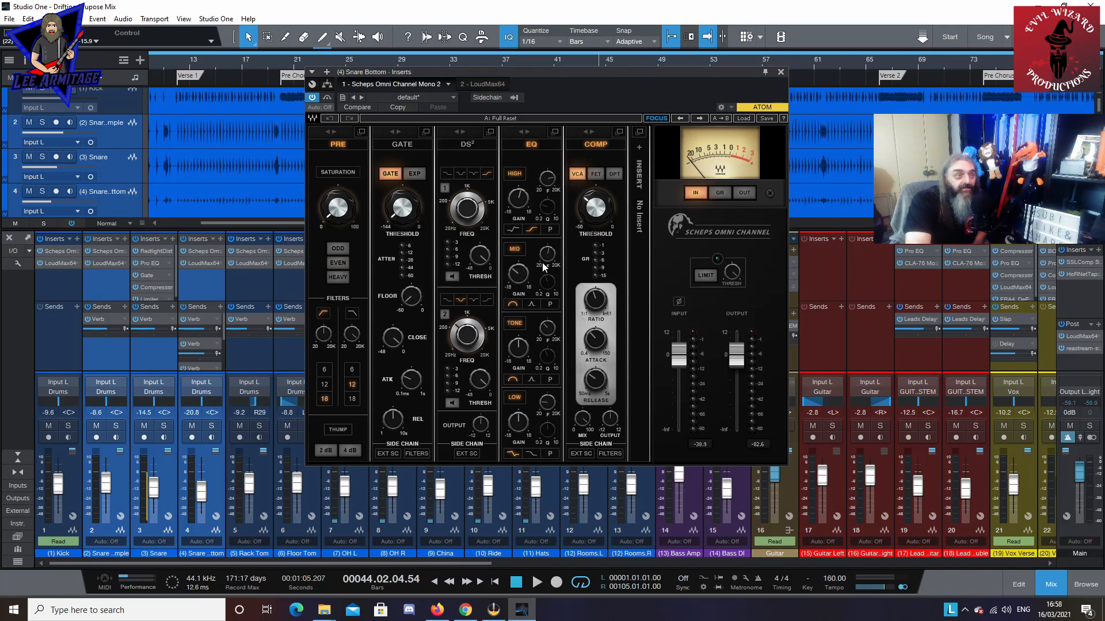
mouse_move(546, 256)
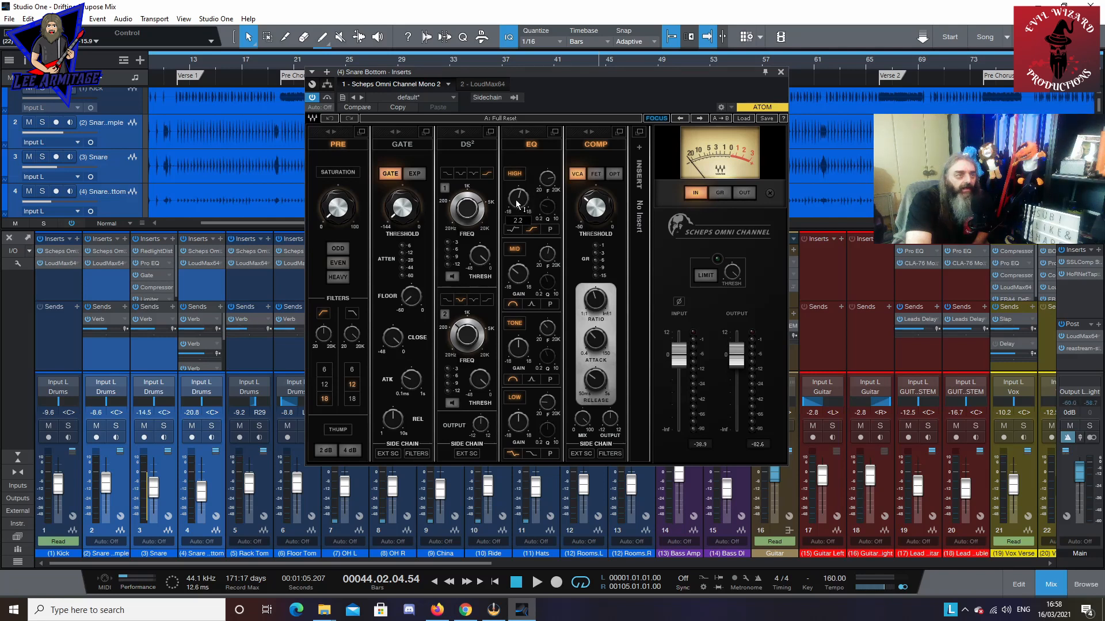
mouse_move(551, 184)
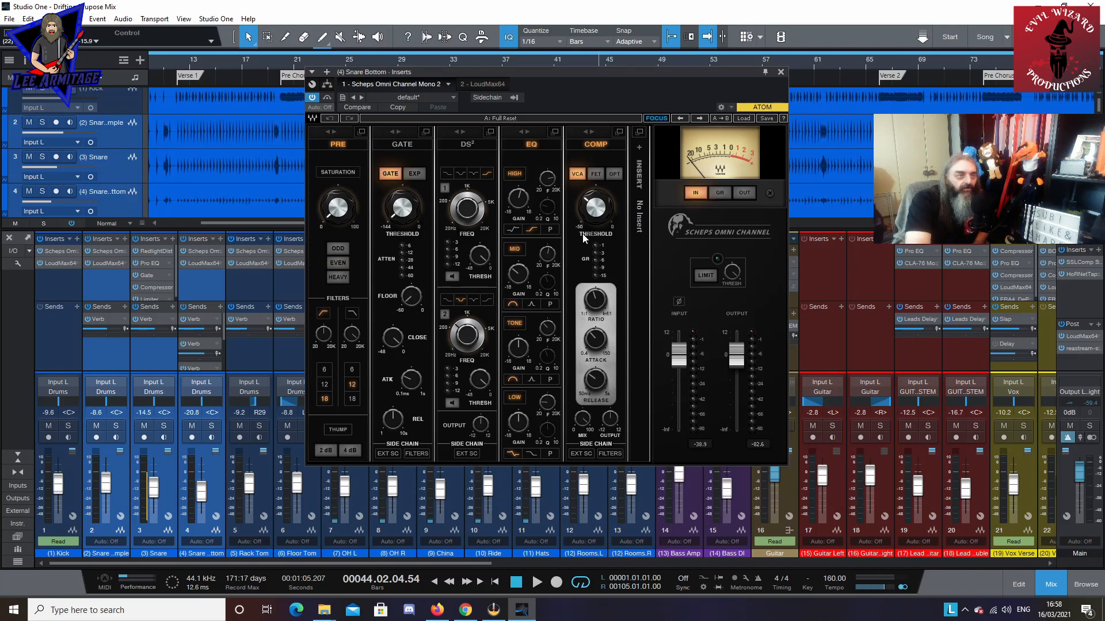
mouse_move(607, 220)
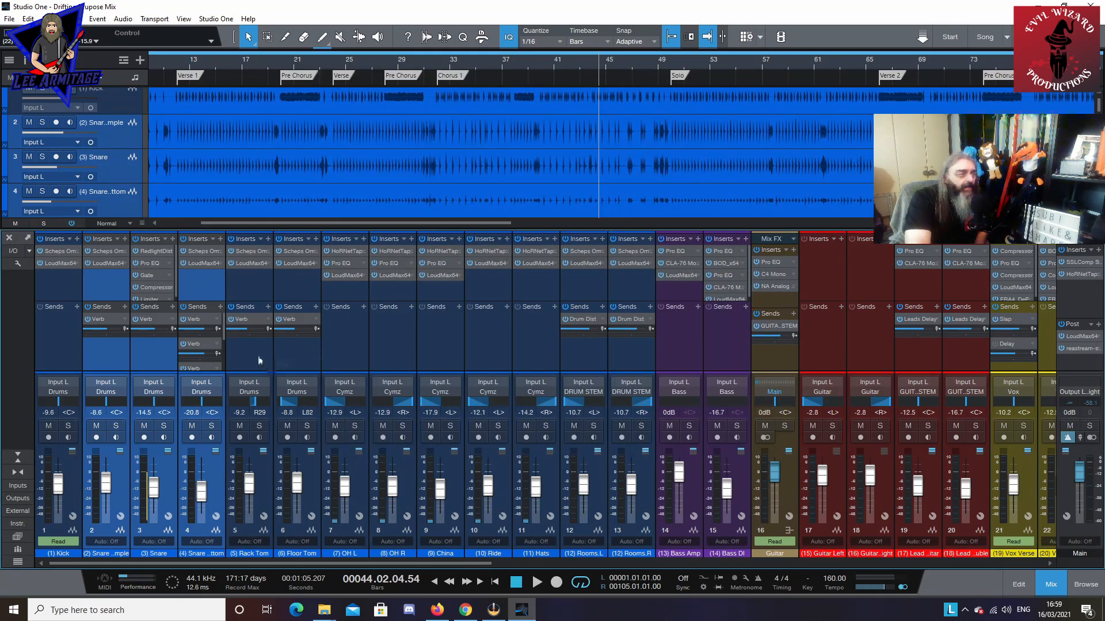
Step: Select the Rack Tom and Floor Tom channels together and turn off the Floor Tom's record arming
left_click(259, 360)
left_click(305, 364)
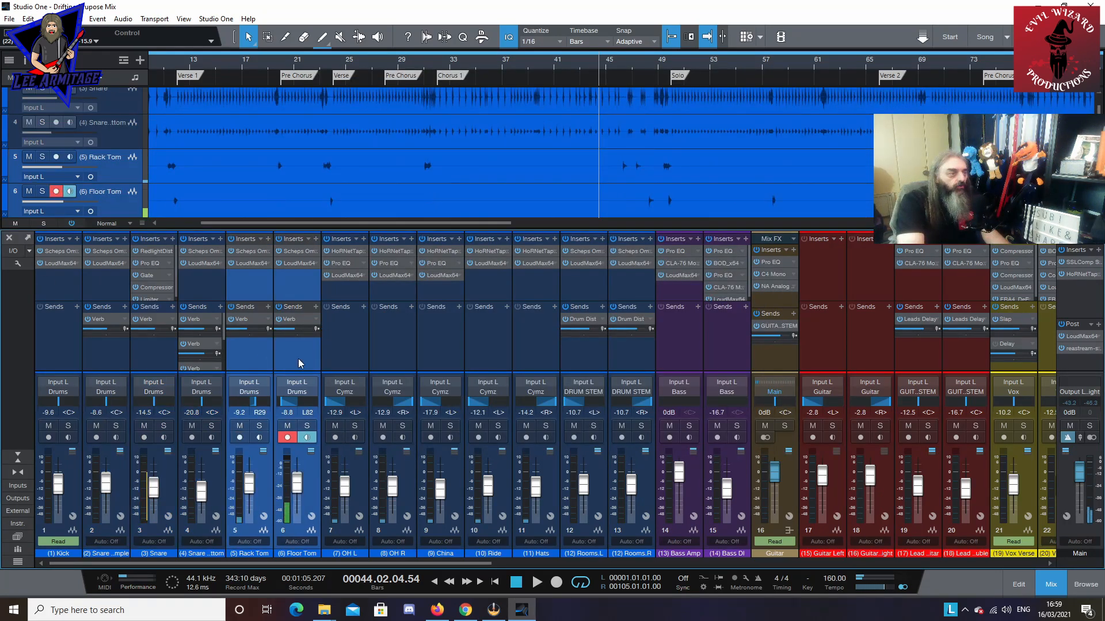
left_click(285, 438)
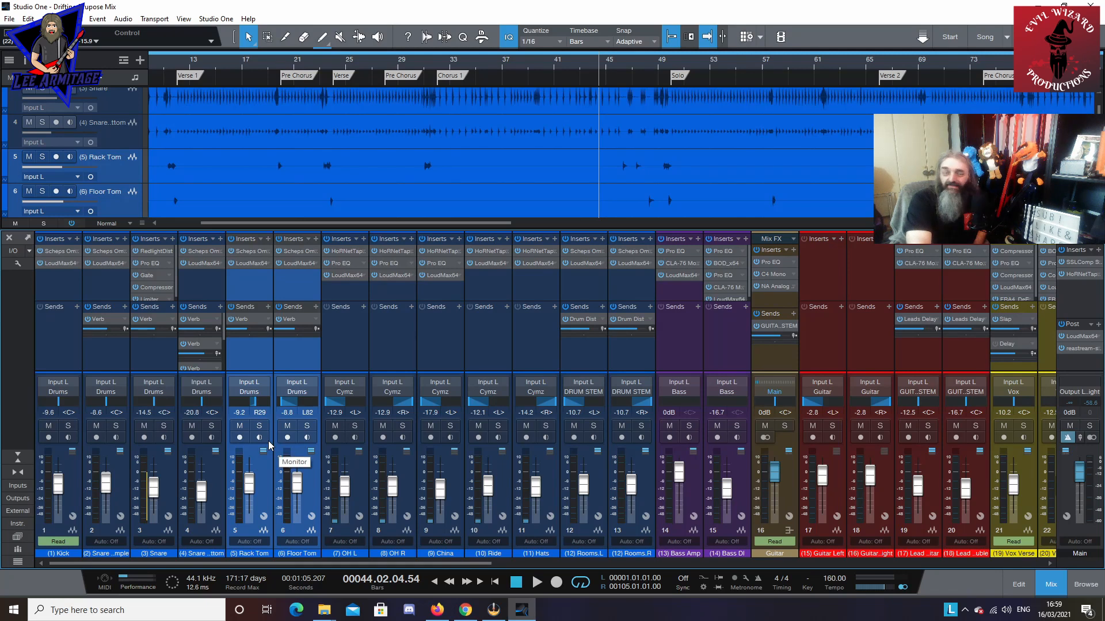
Step: Examine the Rack Tom's Scheps Omni Channel filter and EQ settings, and check its LoudMax64 limiter
left_click(246, 254)
mouse_move(373, 408)
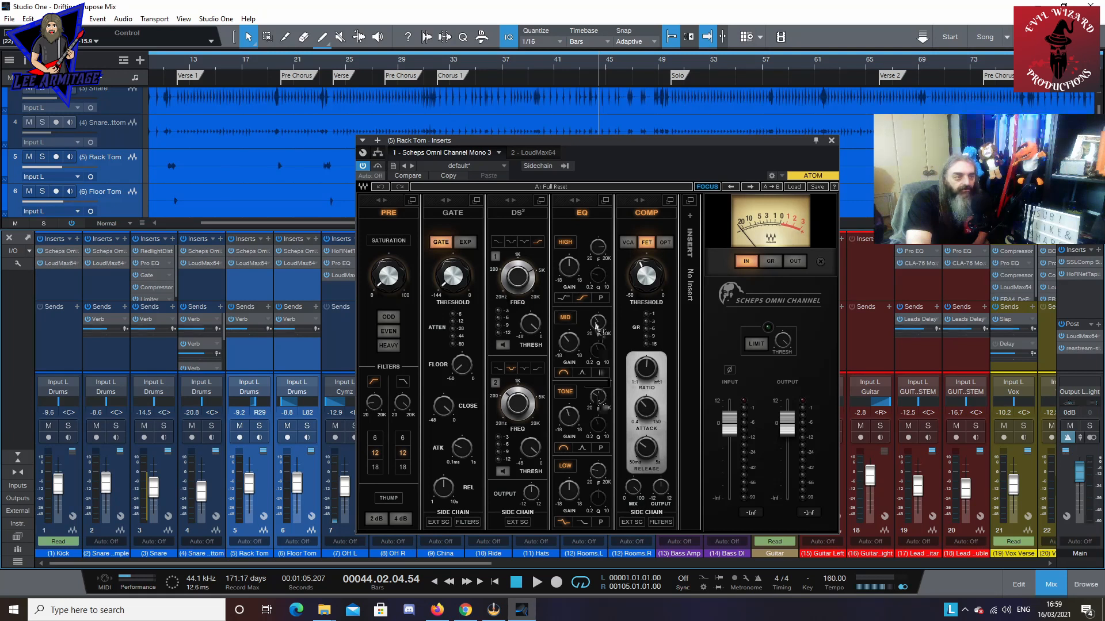
mouse_move(598, 326)
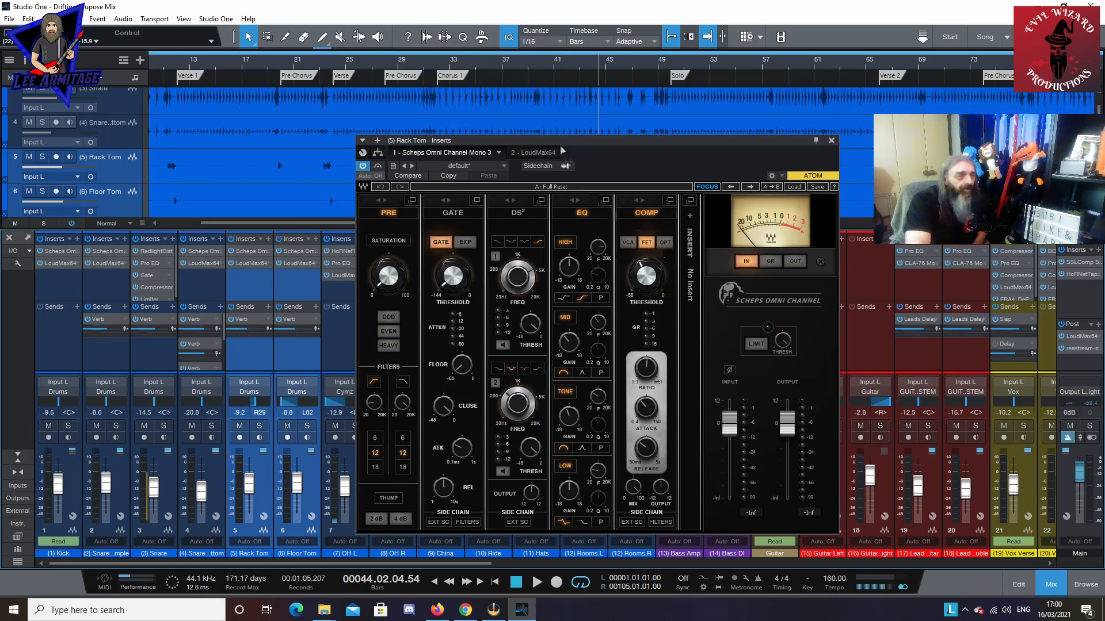
left_click(533, 153)
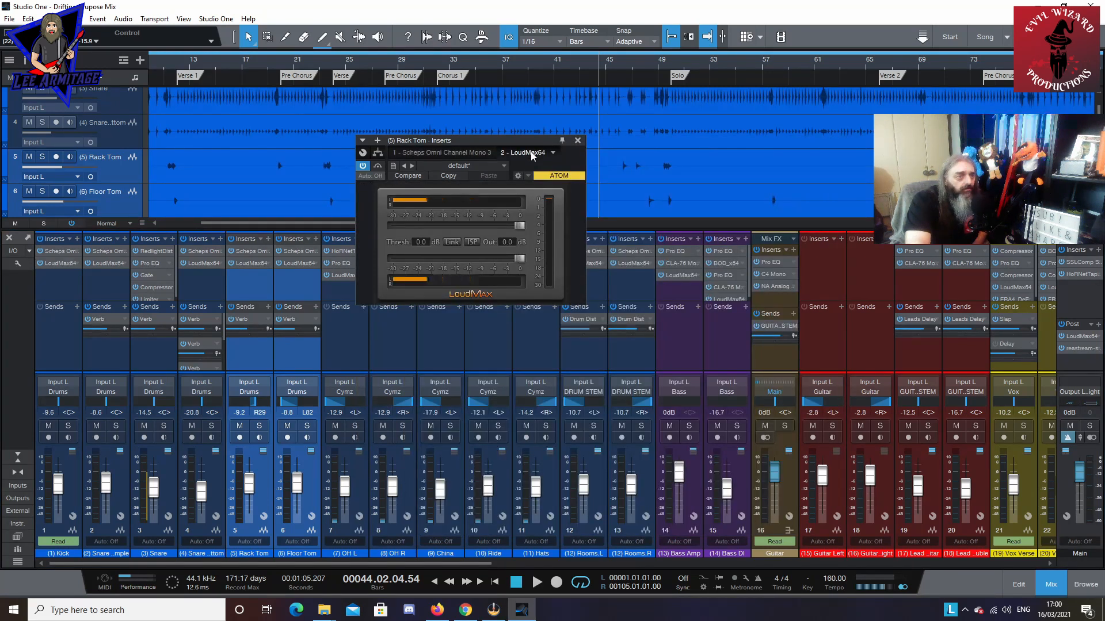
Step: Examine the Floor Tom's Scheps Omni Channel EQ and compressor threshold settings, and close the plug-in window
left_click(301, 253)
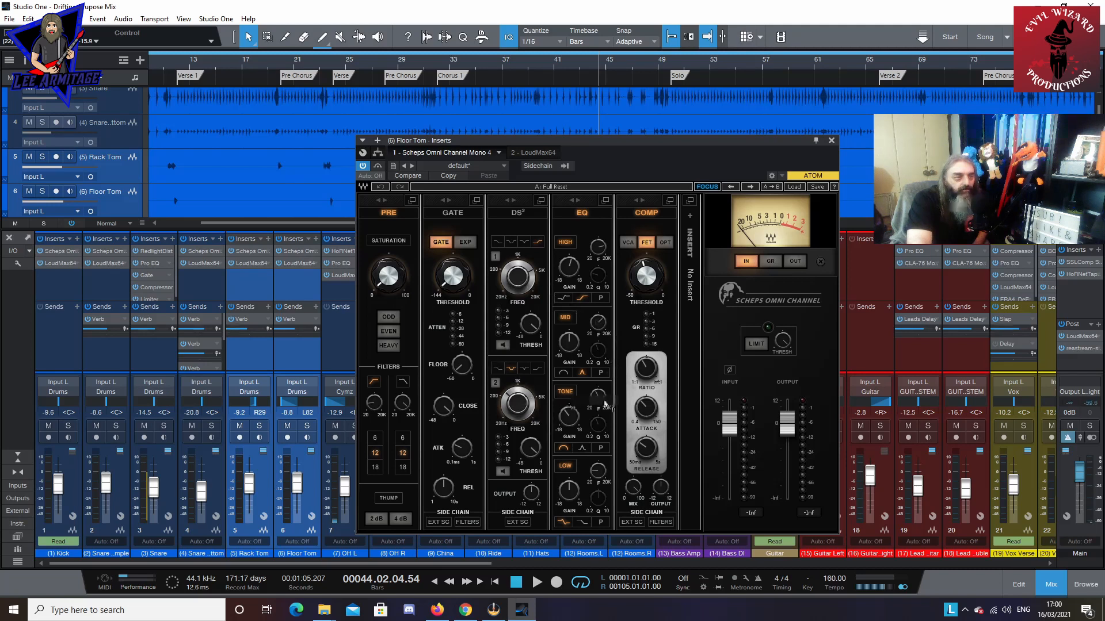
mouse_move(598, 401)
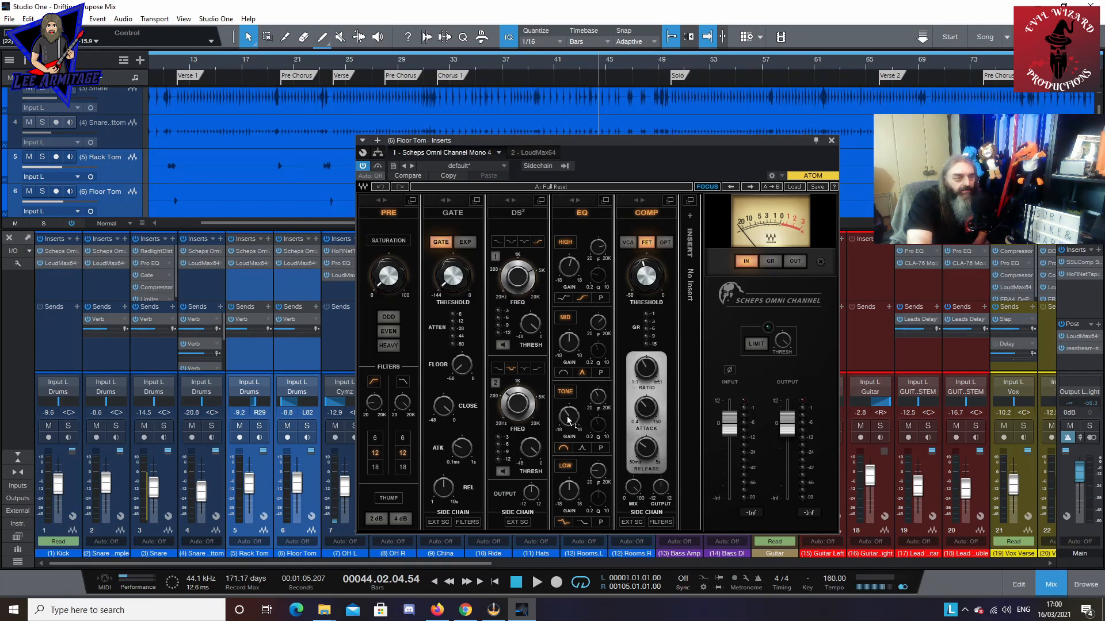
mouse_move(567, 416)
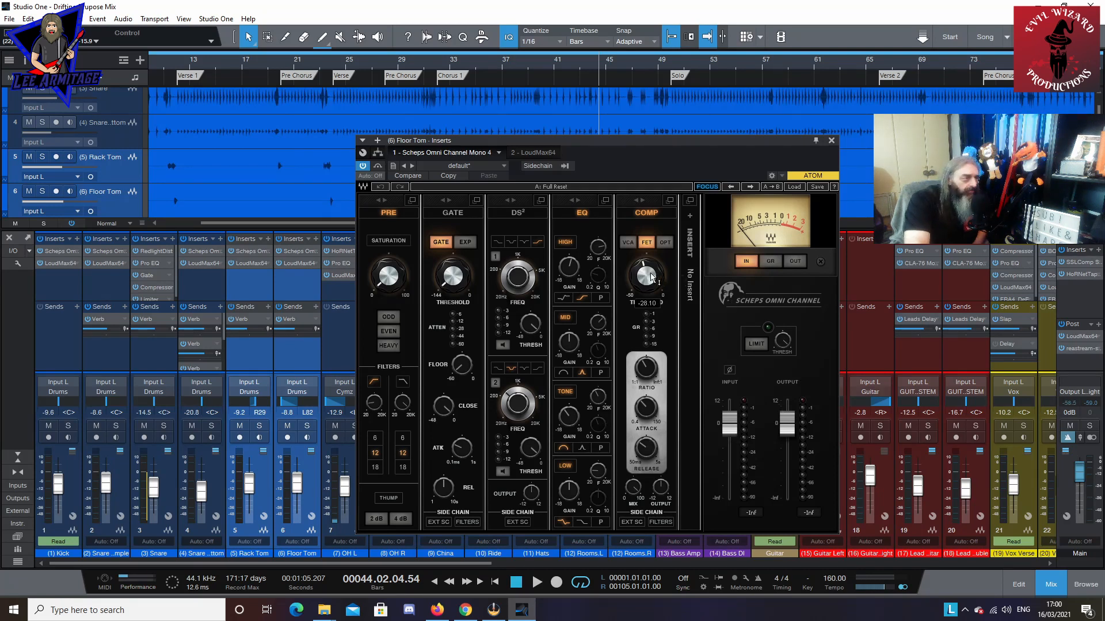
left_click(831, 140)
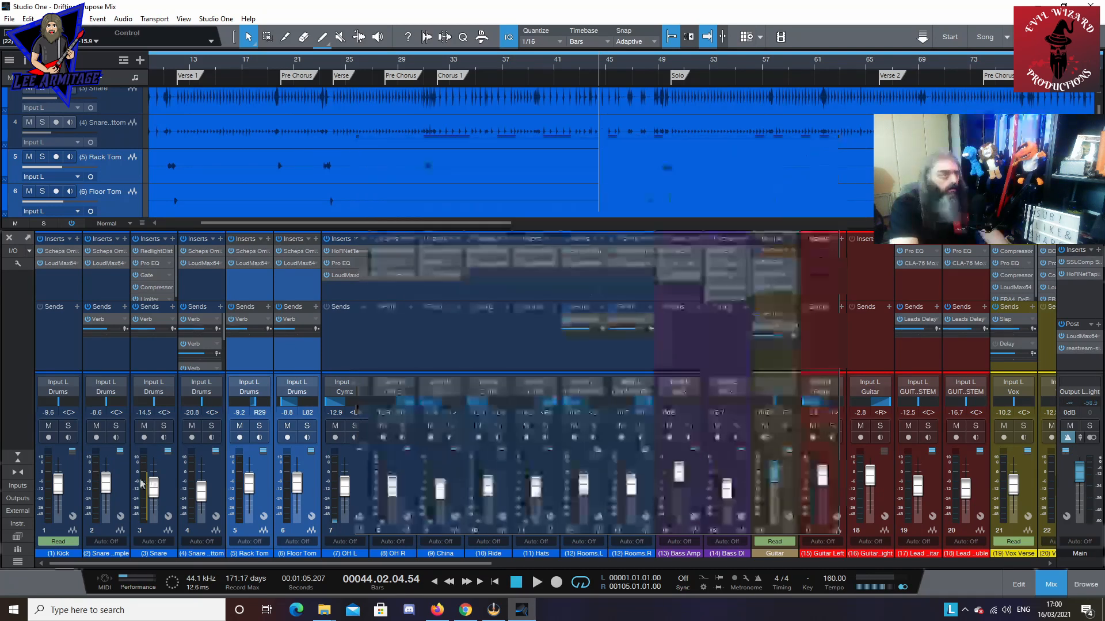
Step: Select the Snare Sample through Floor Tom channels and turn off the Snare Sample's record arming
left_click(112, 361)
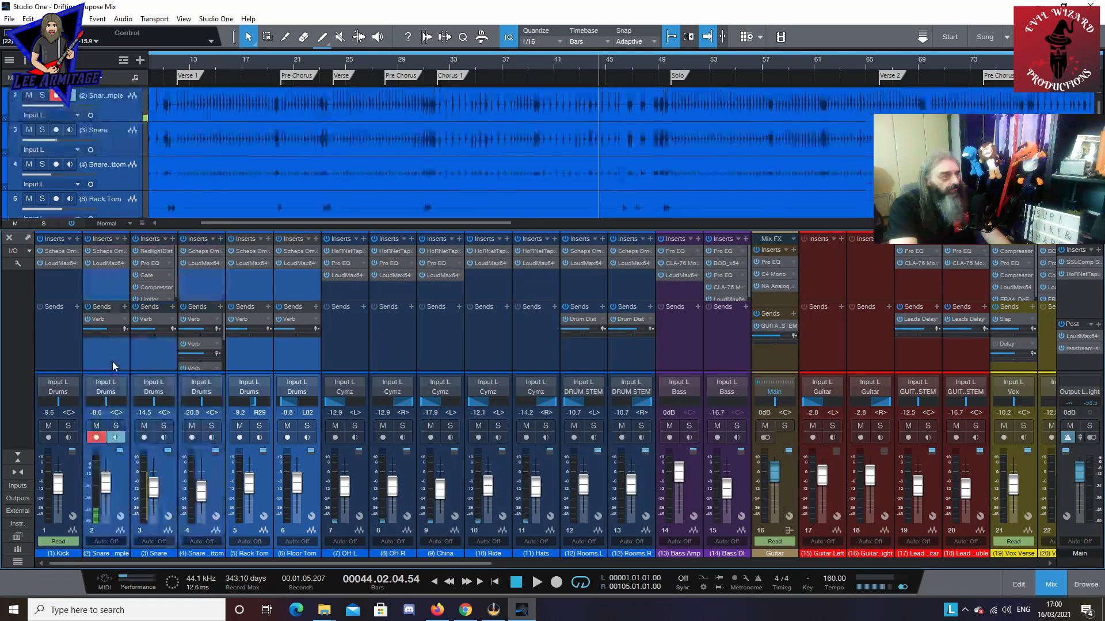
left_click(97, 438)
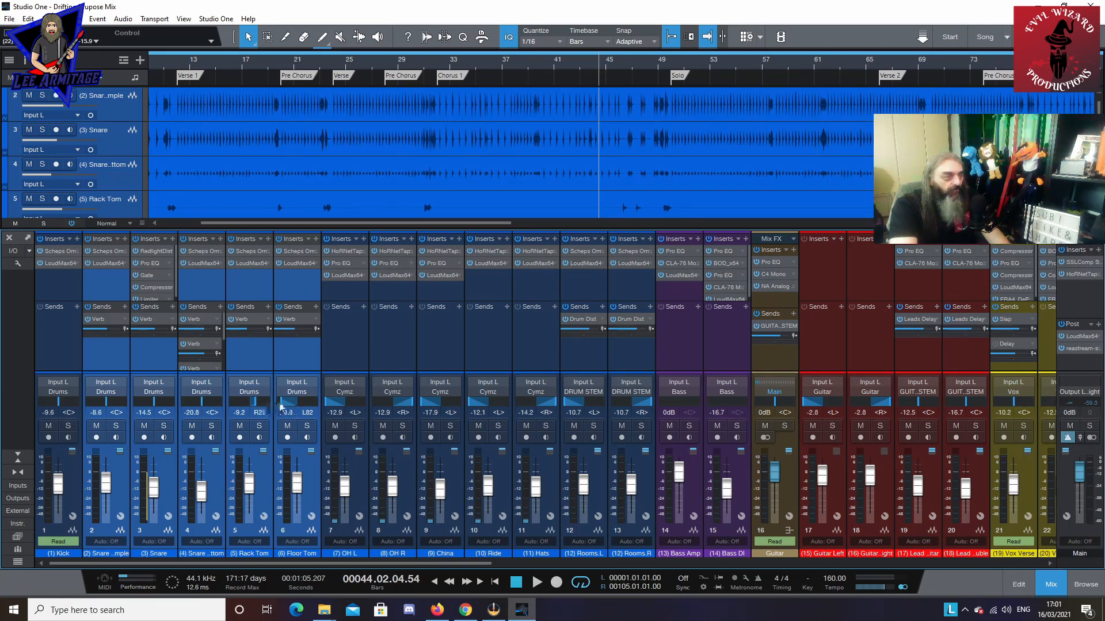
Step: Select the cymbal channels from OH L through Hats and turn off record arming on Hats
left_click(366, 487)
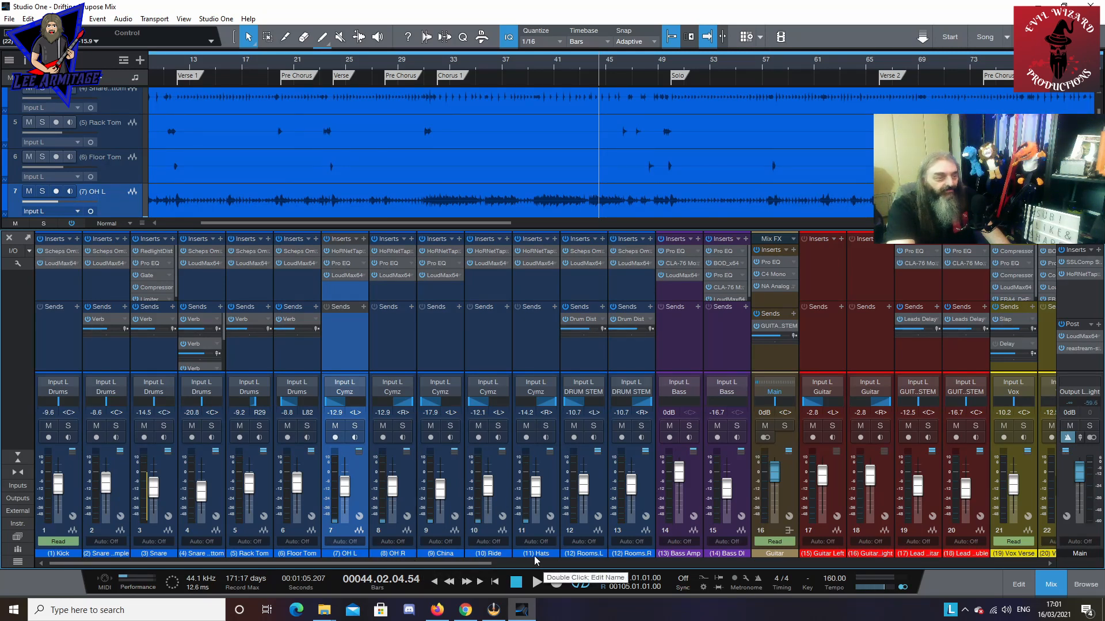
left_click(531, 351)
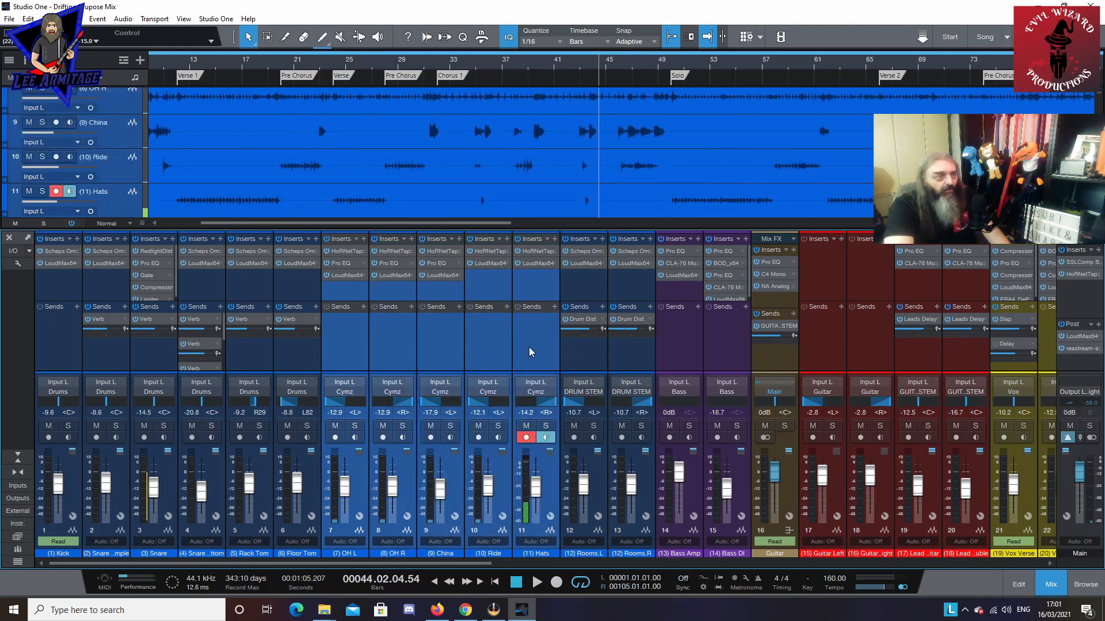
left_click(526, 437)
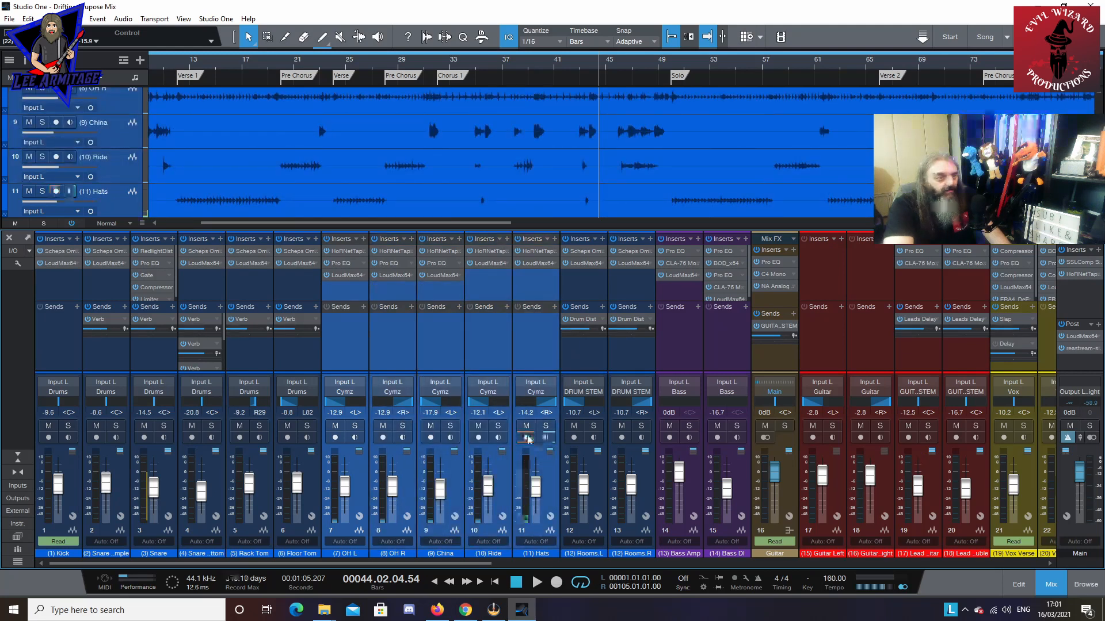
Step: Review the HoRNetTape and Pro EQ inserts on the OH L channel
left_click(345, 253)
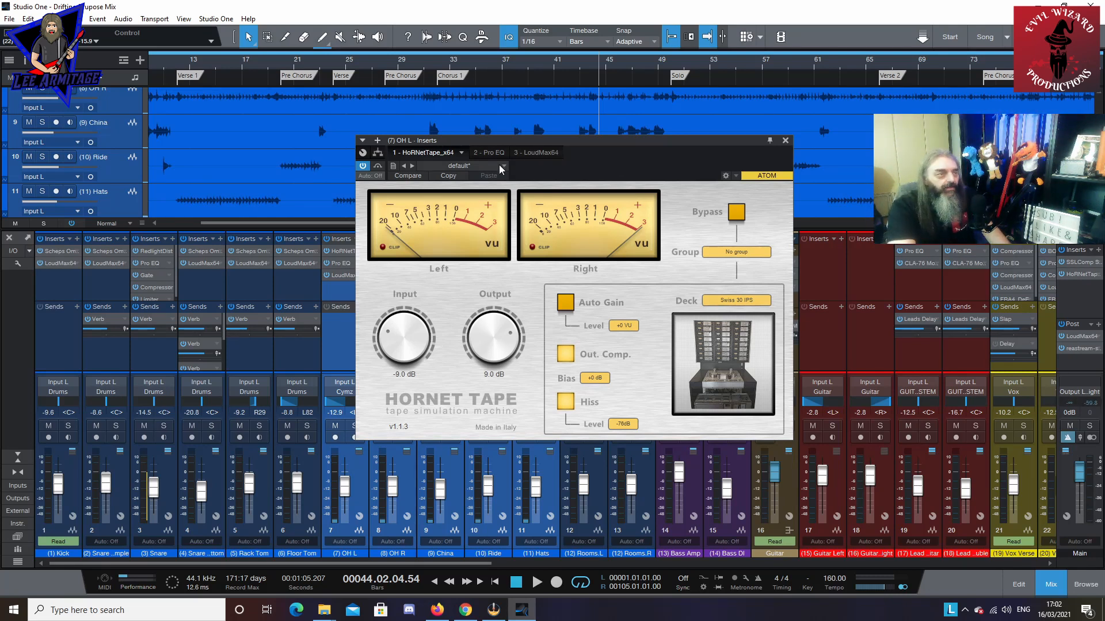
left_click(489, 153)
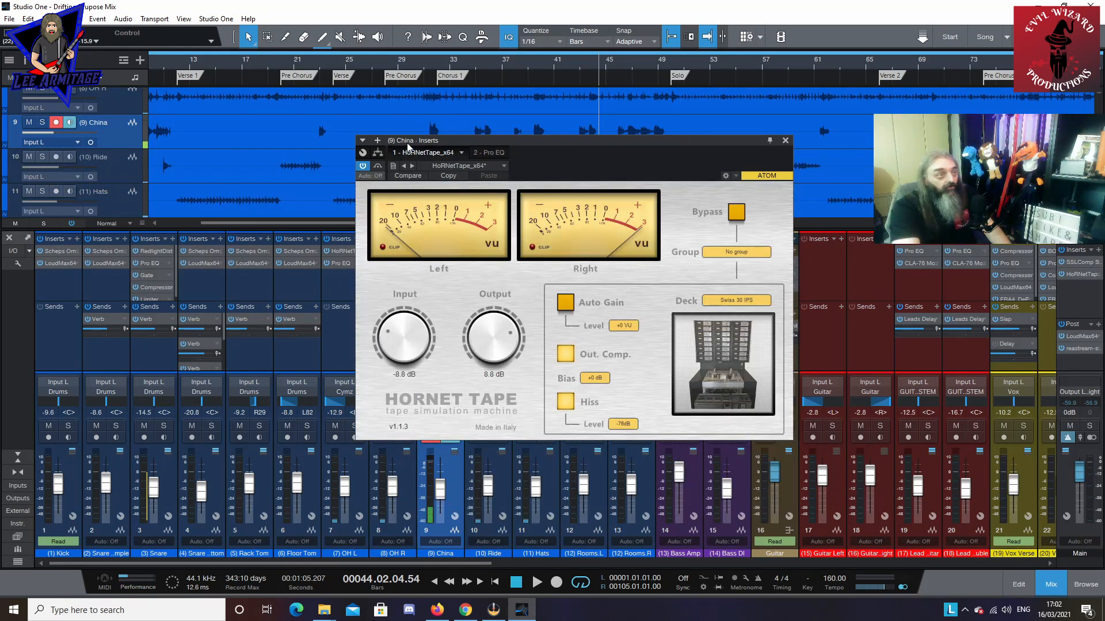
Step: Examine the LMF, MF, HF, HMF and HC bands of the China channel's Pro EQ, and close the plug-in window
left_click(489, 152)
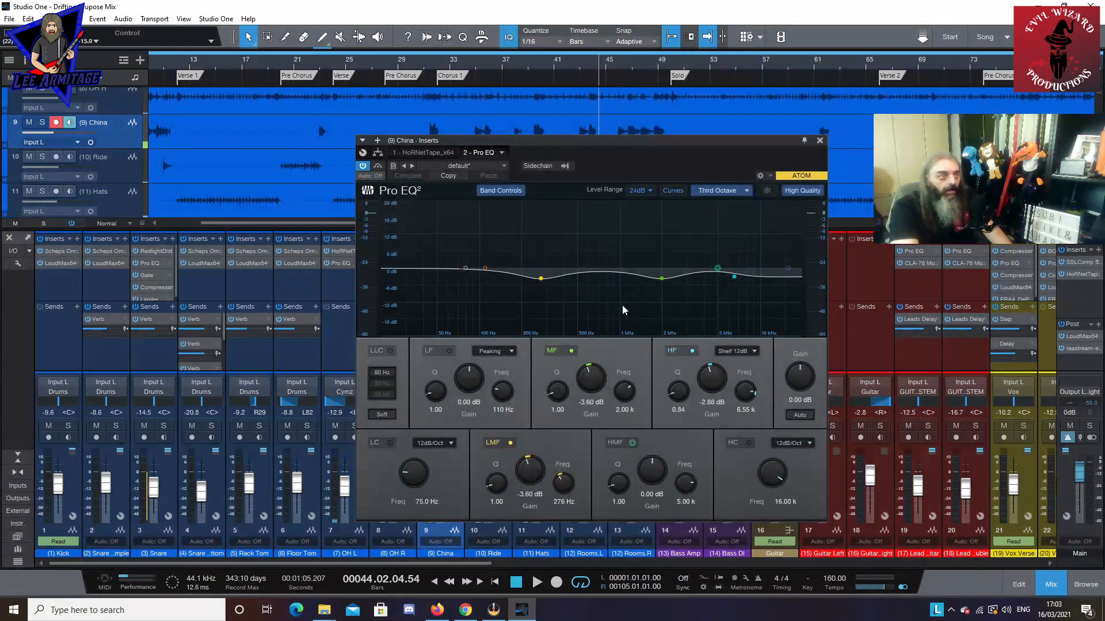
left_click(541, 280)
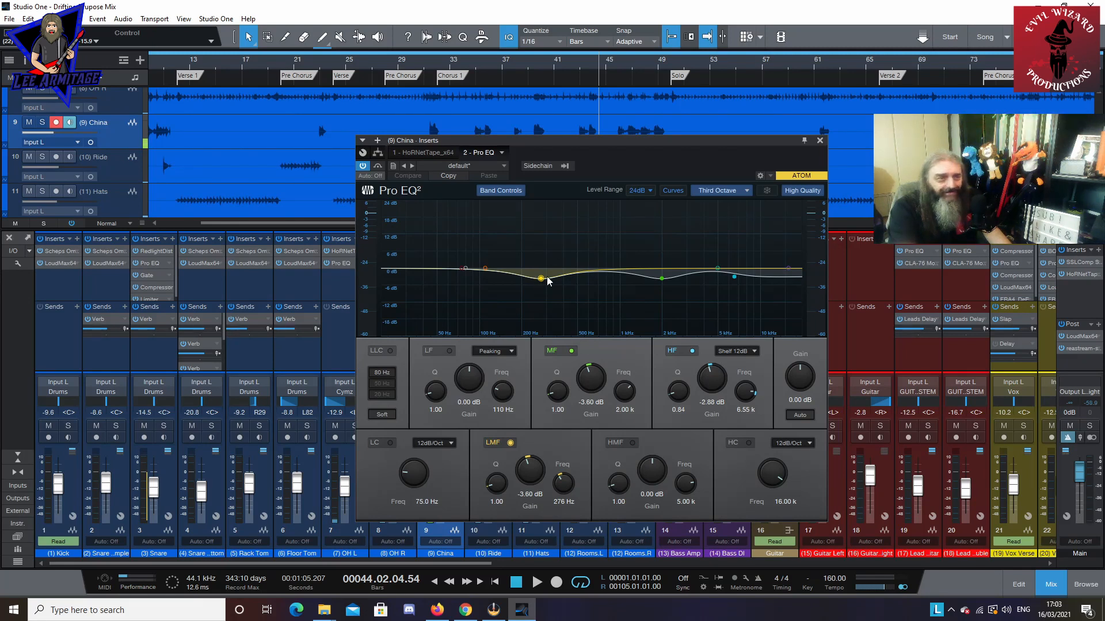
left_click(661, 280)
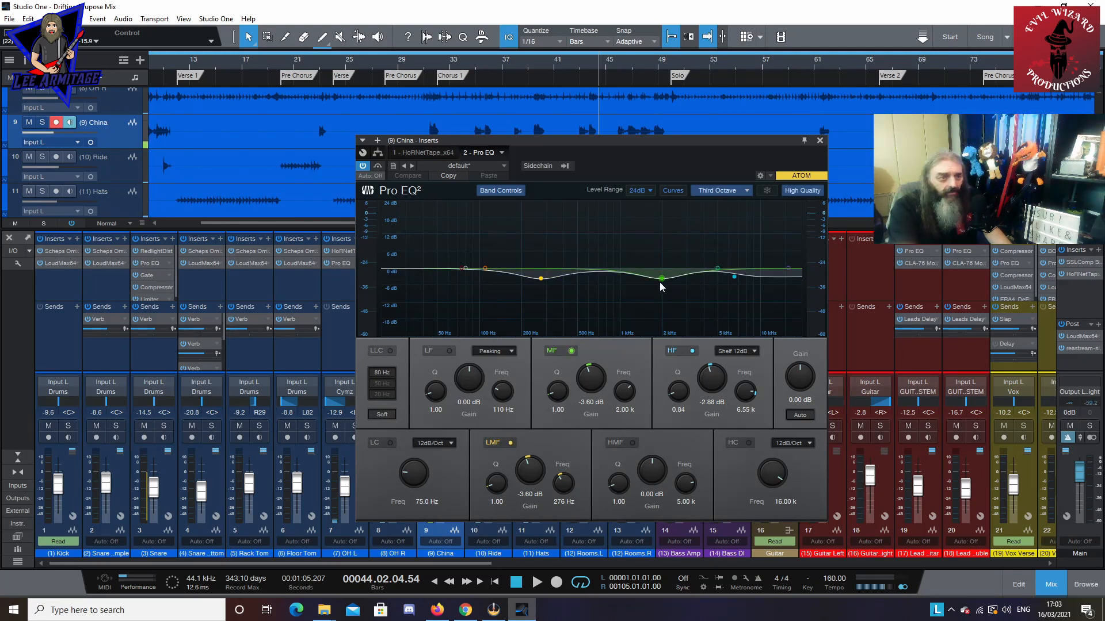
left_click(735, 278)
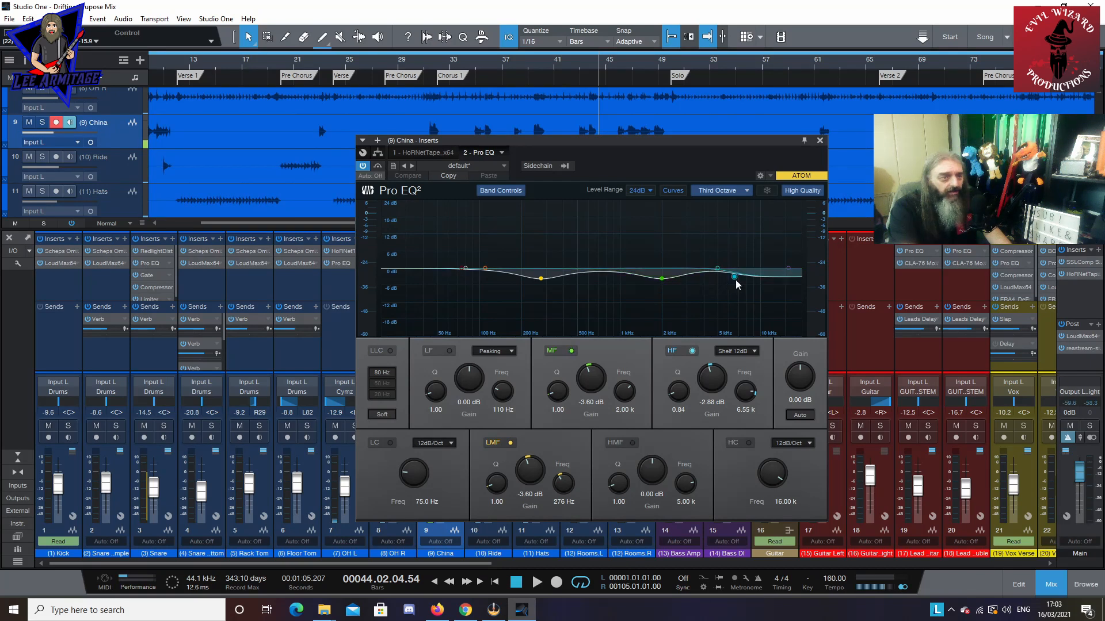
left_click(717, 269)
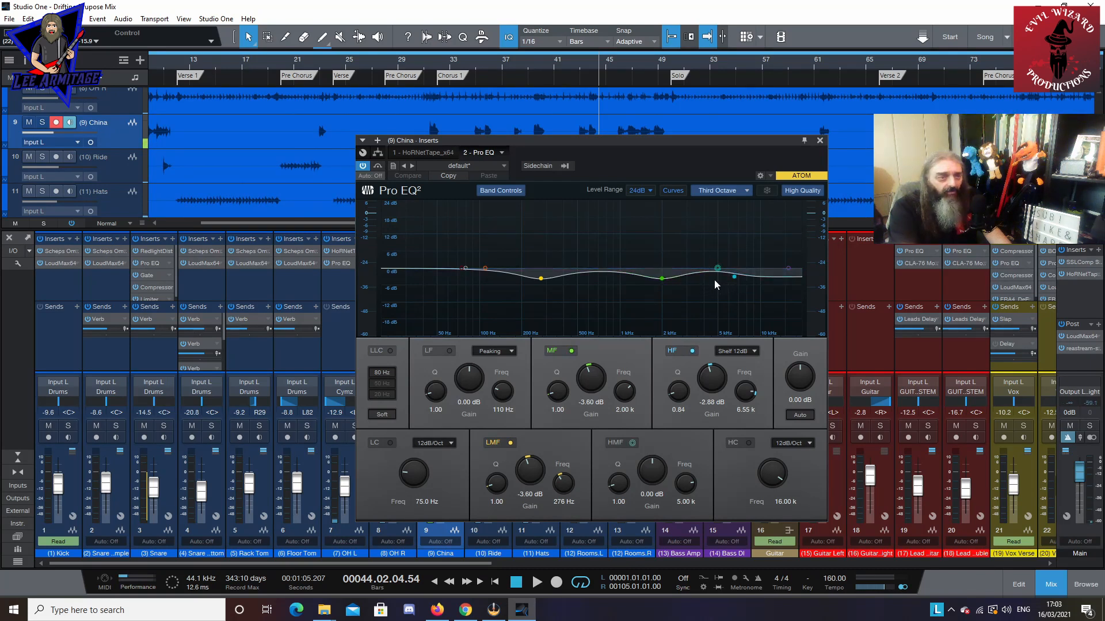
left_click(788, 281)
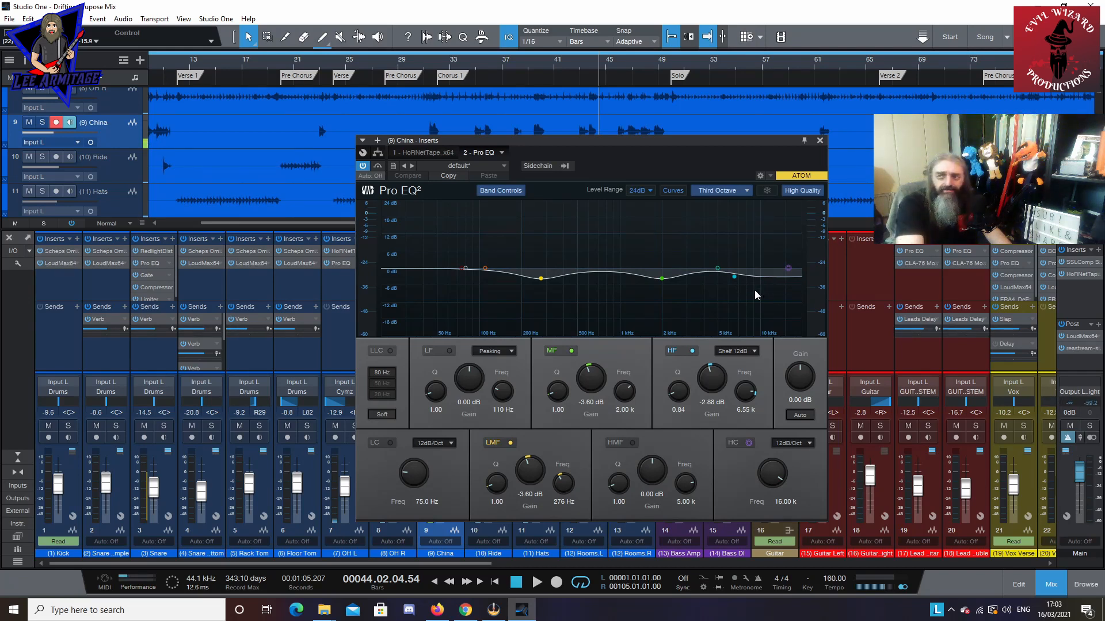
left_click(821, 140)
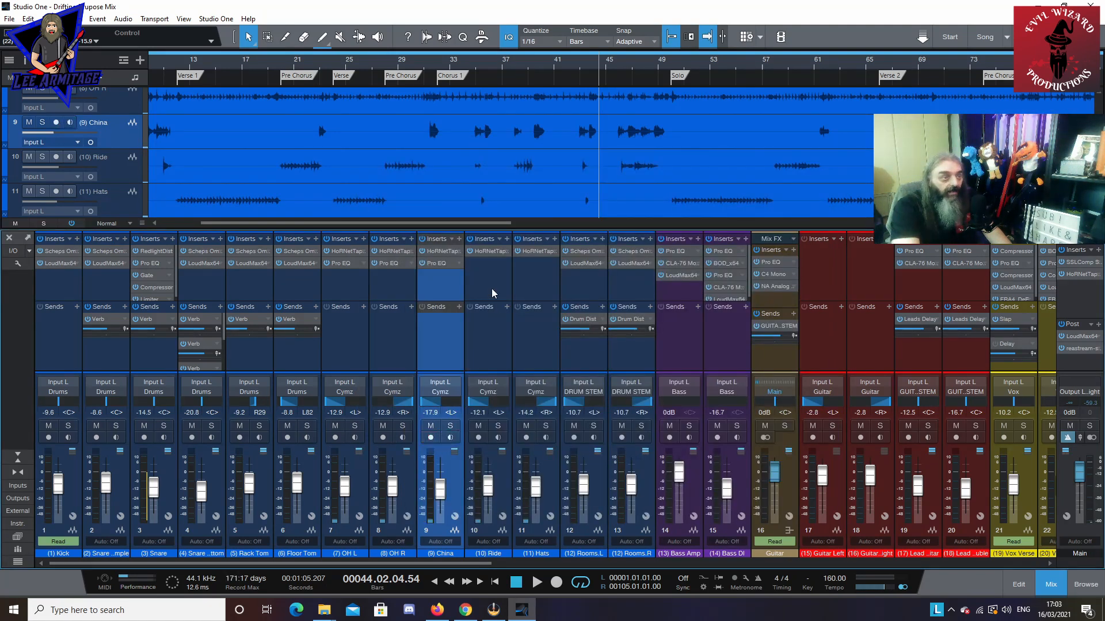
Step: Review the HoRNetTape and Pro EQ inserts on the Hats channel, and close the plug-in window
left_click(489, 251)
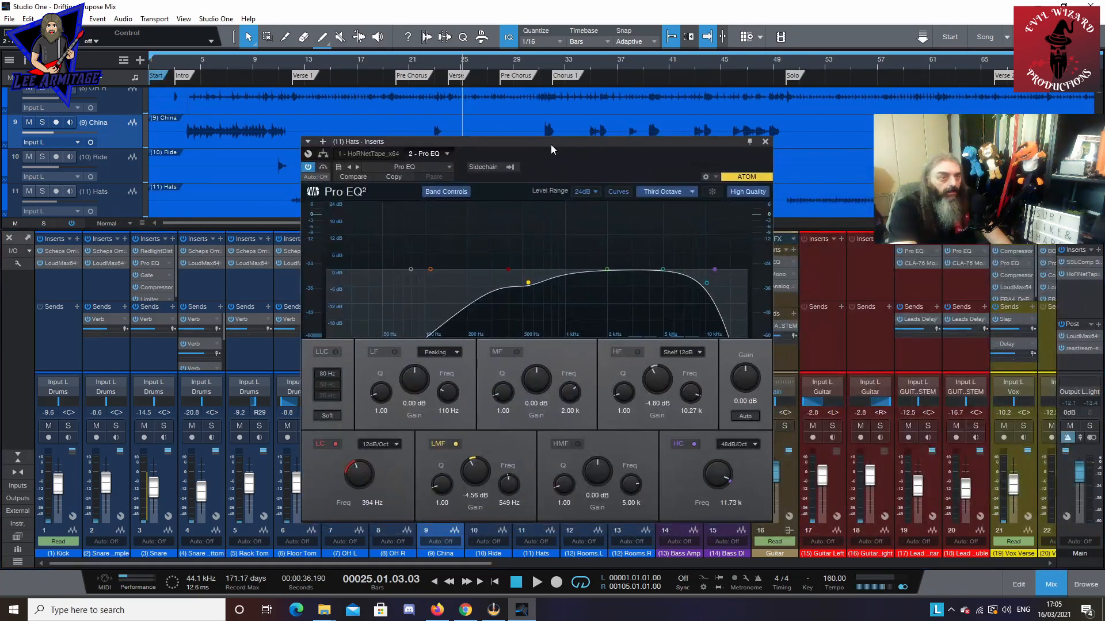
left_click(367, 155)
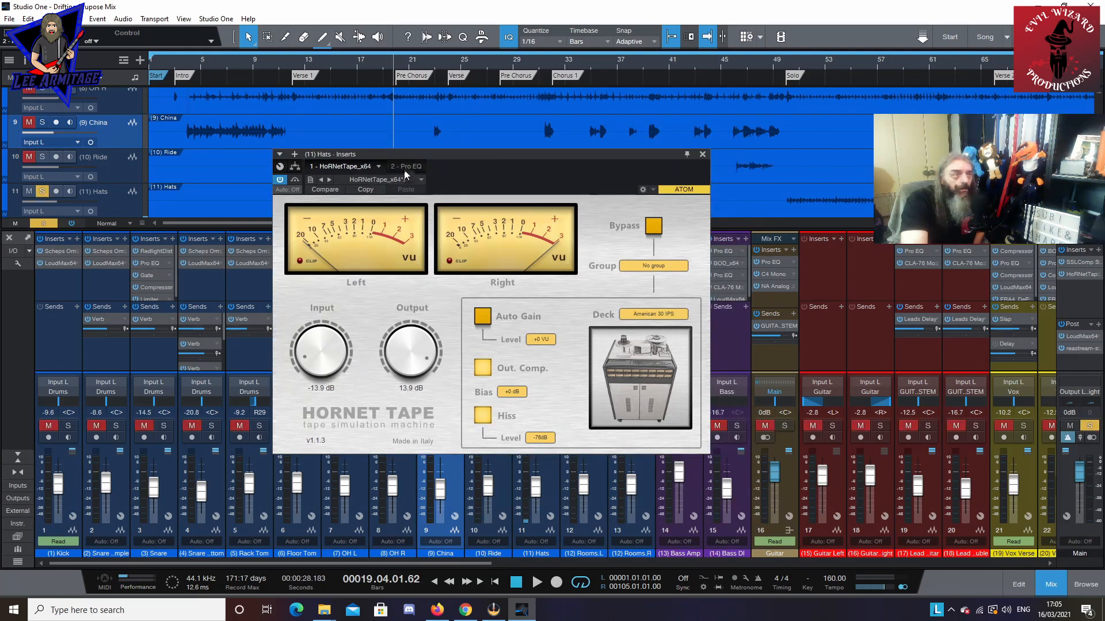
left_click(401, 167)
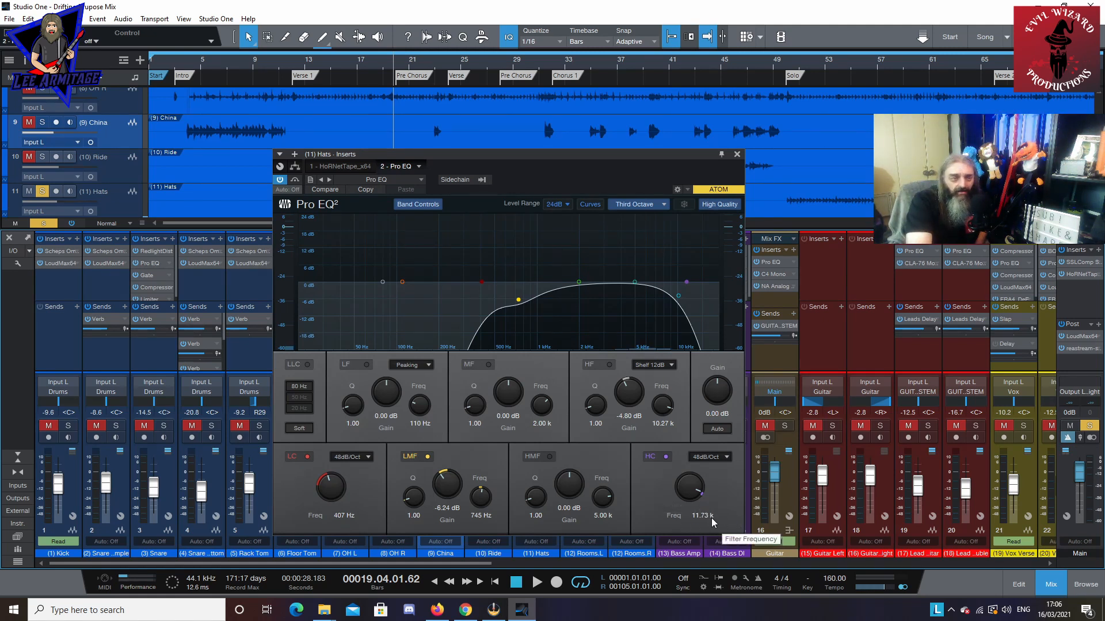
left_click(737, 155)
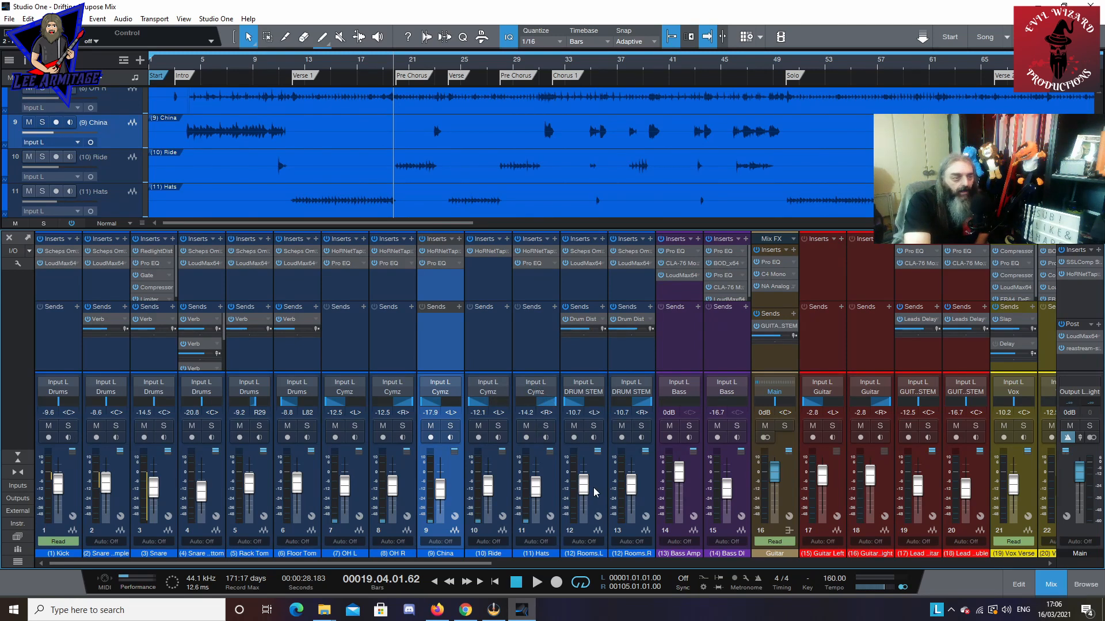
Step: Examine the filter, EQ and compressor settings of the Scheps Omni Channel on Rooms.L, and close the plug-in window
left_click(578, 250)
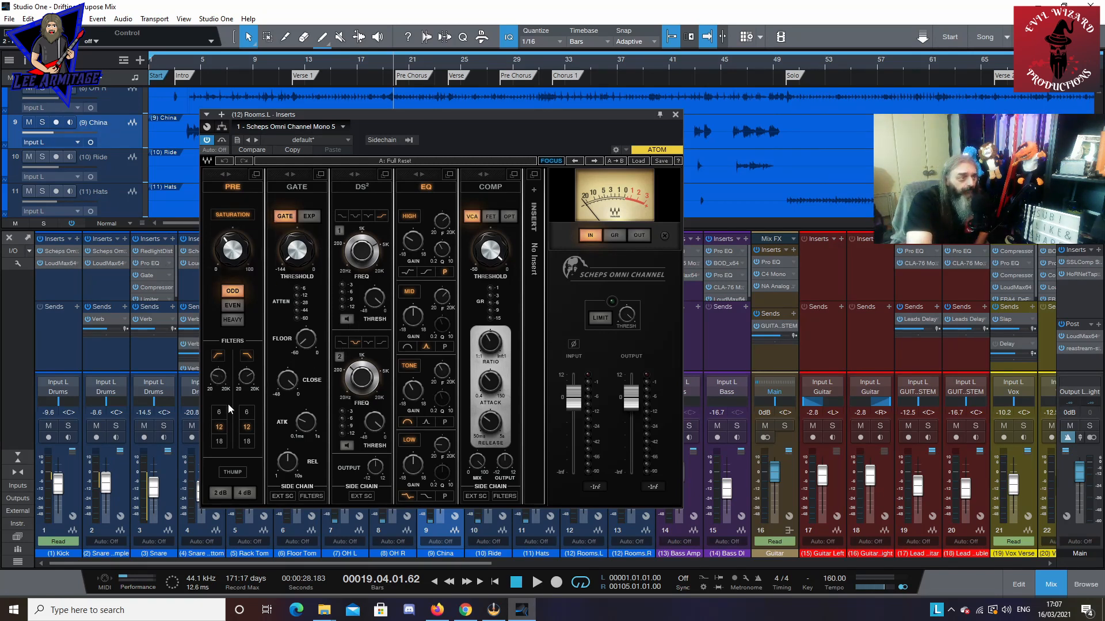
mouse_move(219, 379)
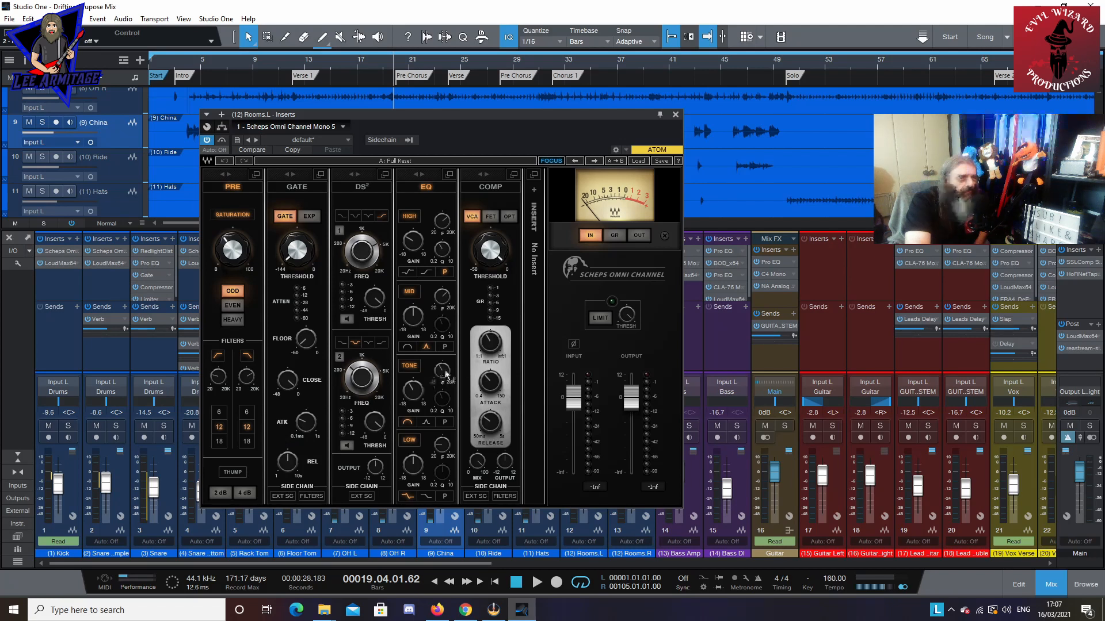
mouse_move(440, 371)
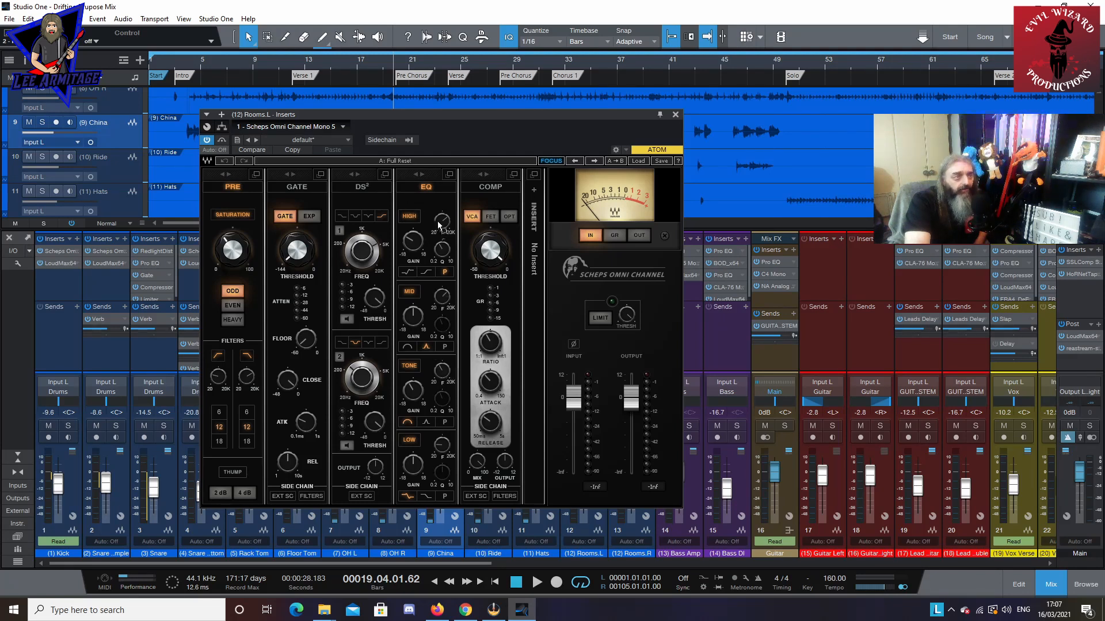
mouse_move(447, 225)
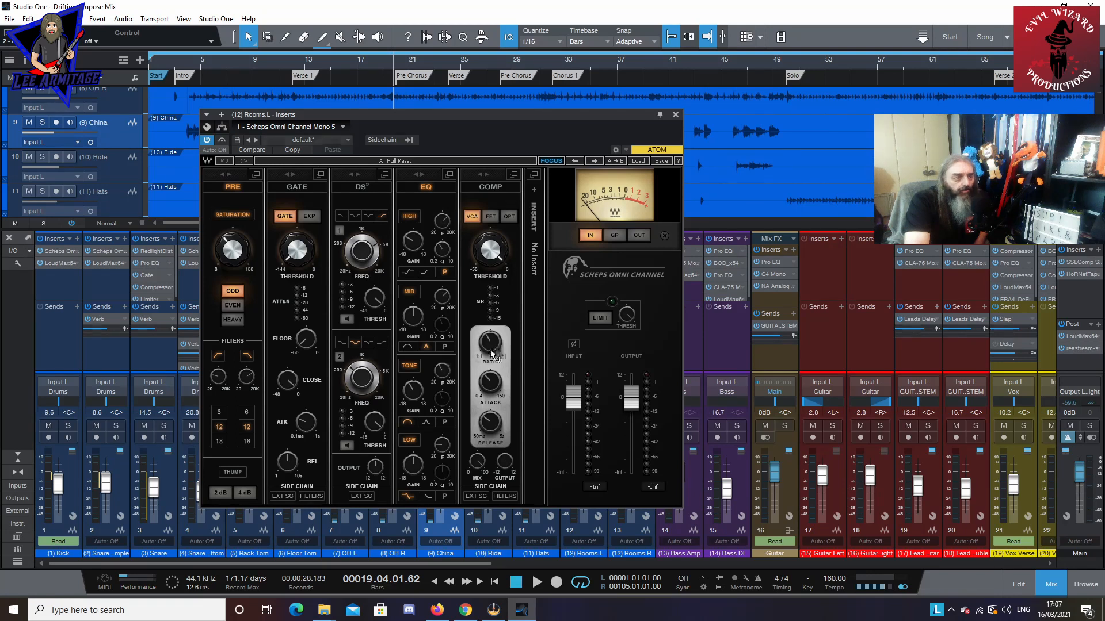
left_click(675, 115)
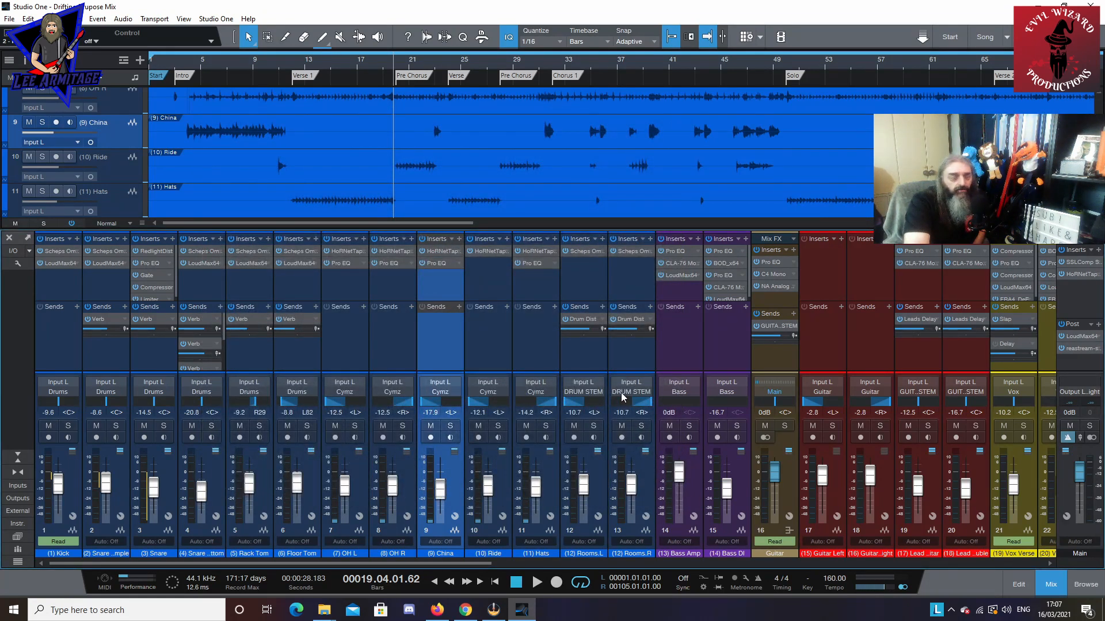
Step: Select the Rooms.L channel and the Rooms.R channel, and turn off record arming on Rooms.R
left_click(595, 344)
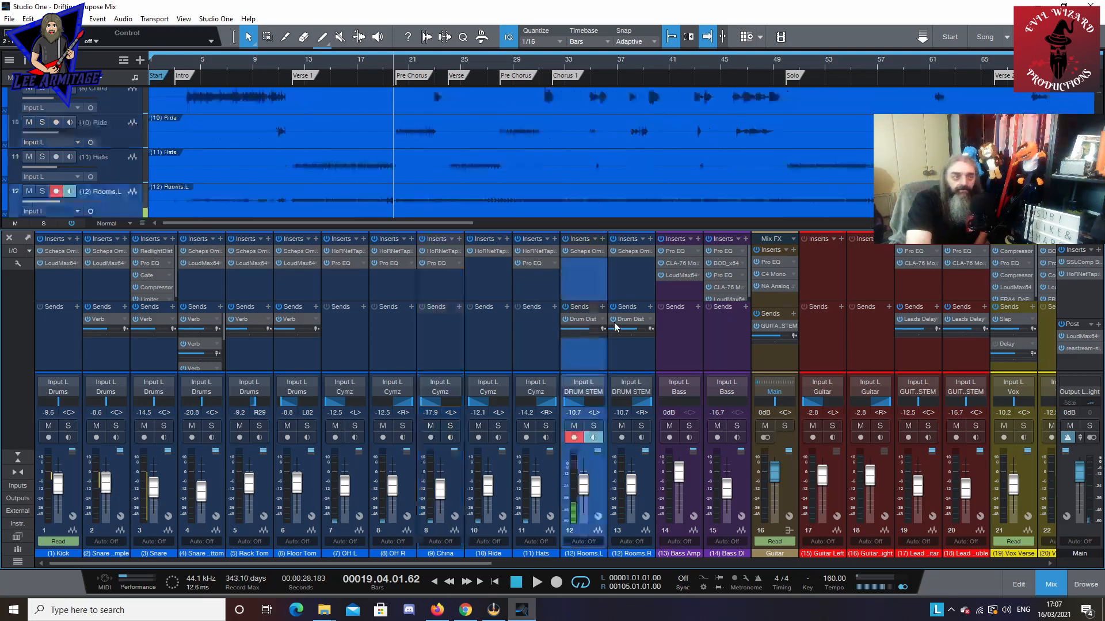
left_click(643, 316)
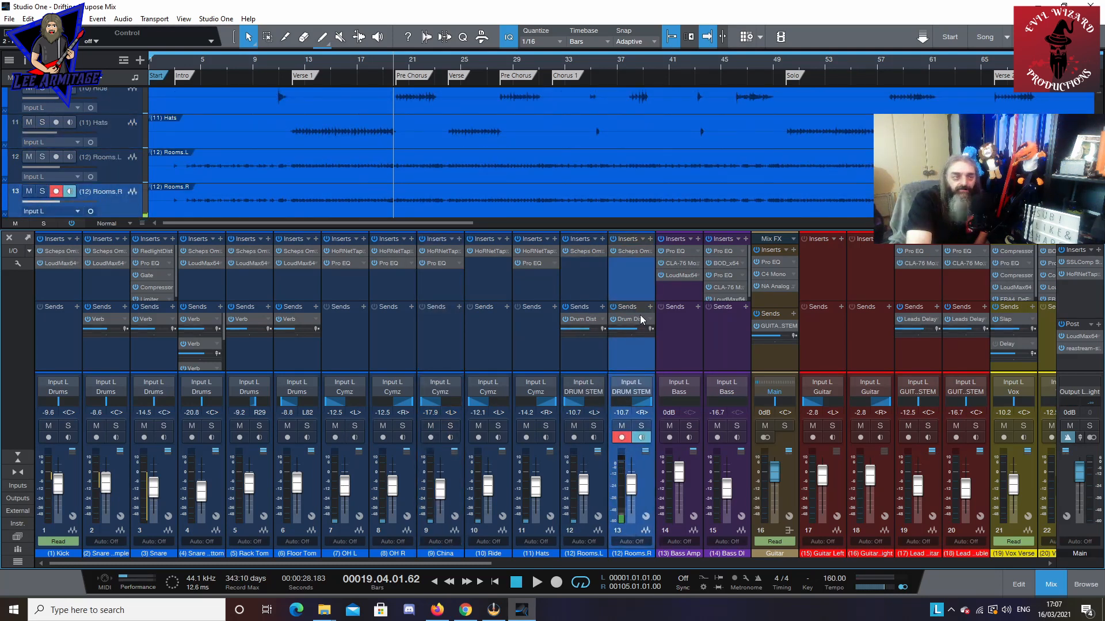
left_click(622, 438)
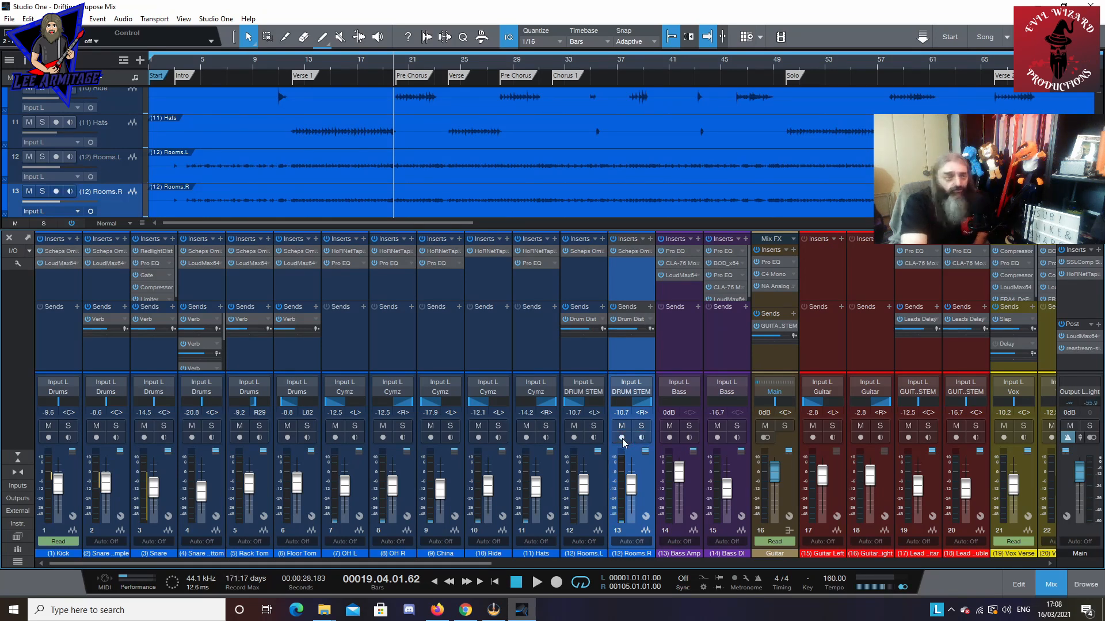
Step: Show the Drums, Drums Para and Drums master buses by selecting them in the mixer
left_click(480, 563)
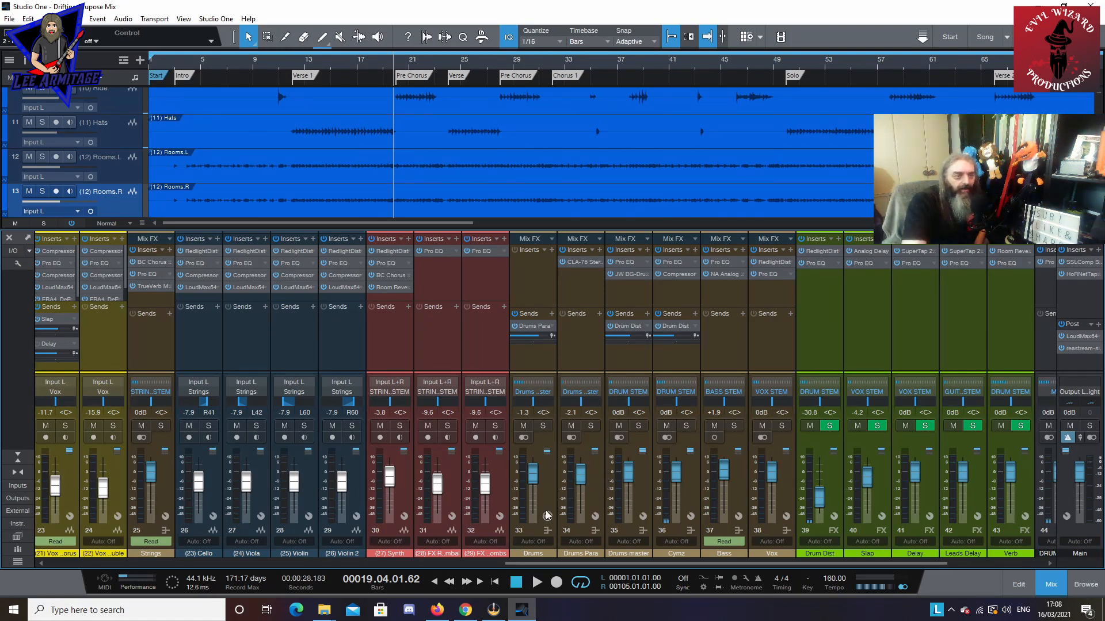
left_click(550, 470)
left_click(596, 471)
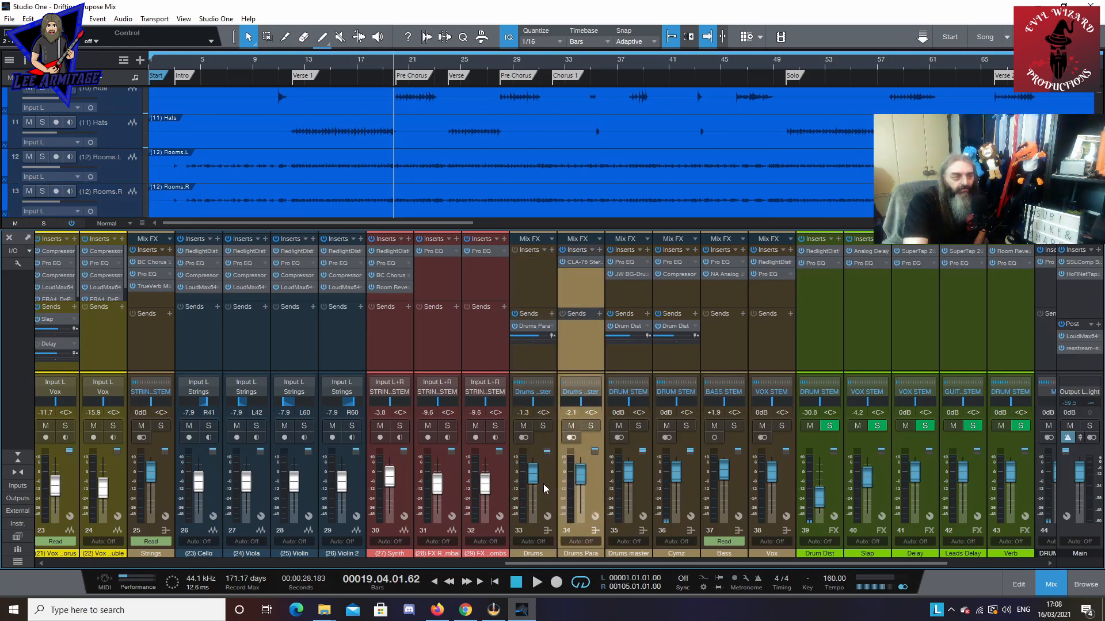
left_click(543, 485)
left_click(591, 483)
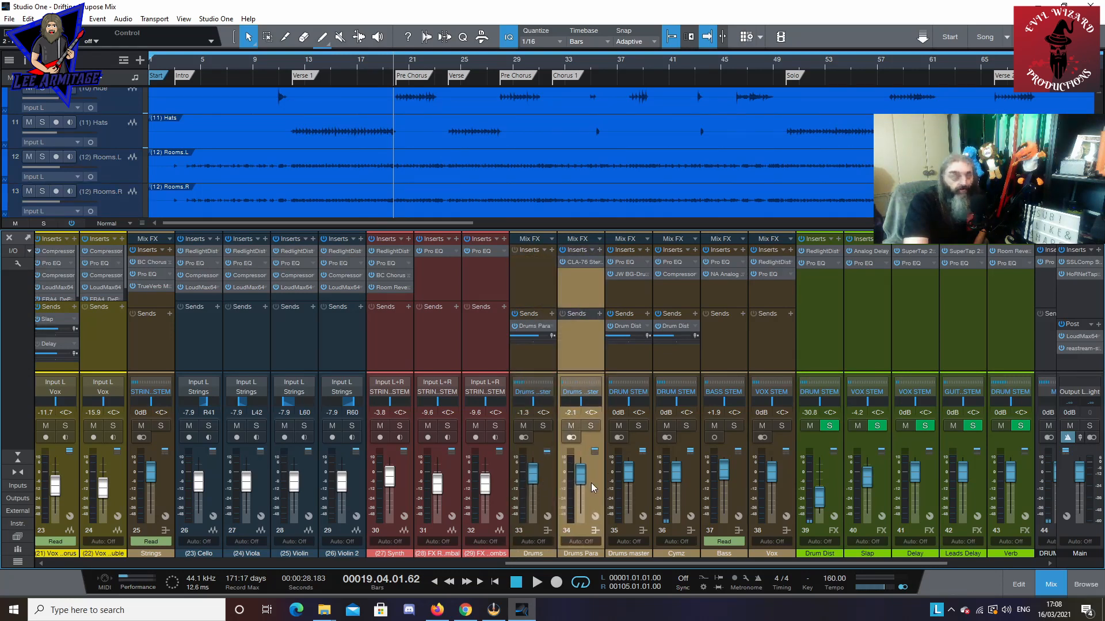
left_click(550, 493)
left_click(591, 490)
left_click(547, 490)
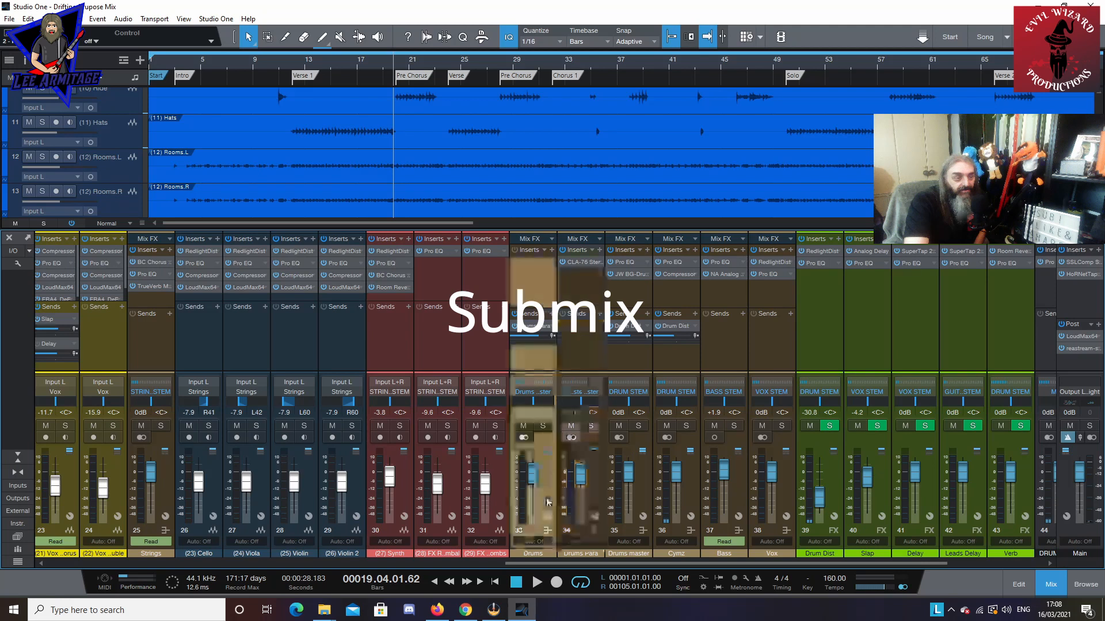
left_click(588, 489)
left_click(637, 490)
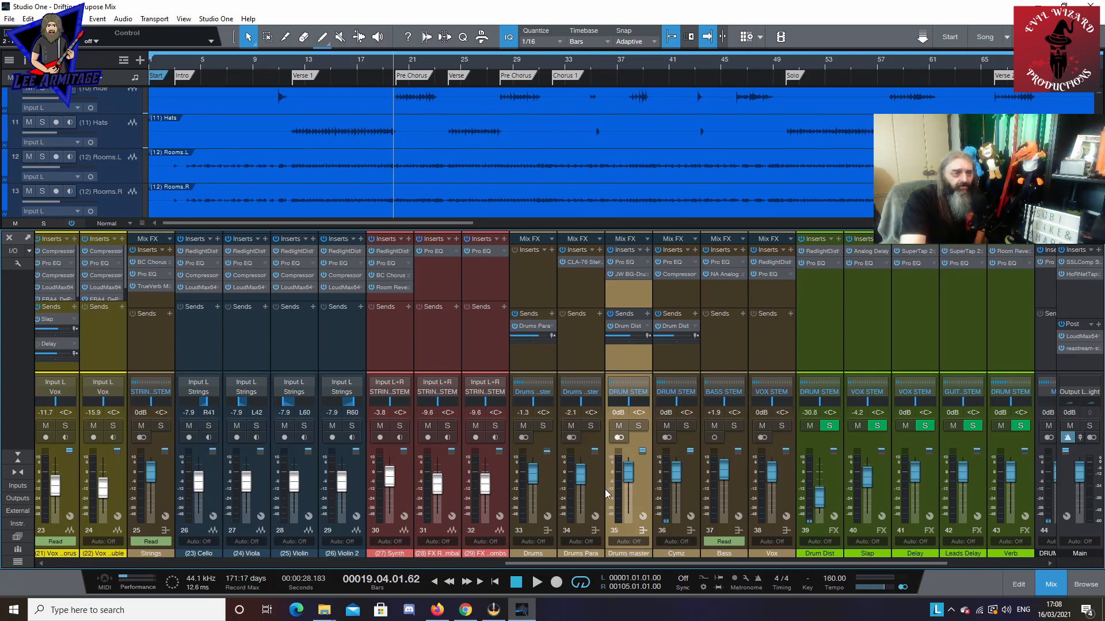
left_click(550, 488)
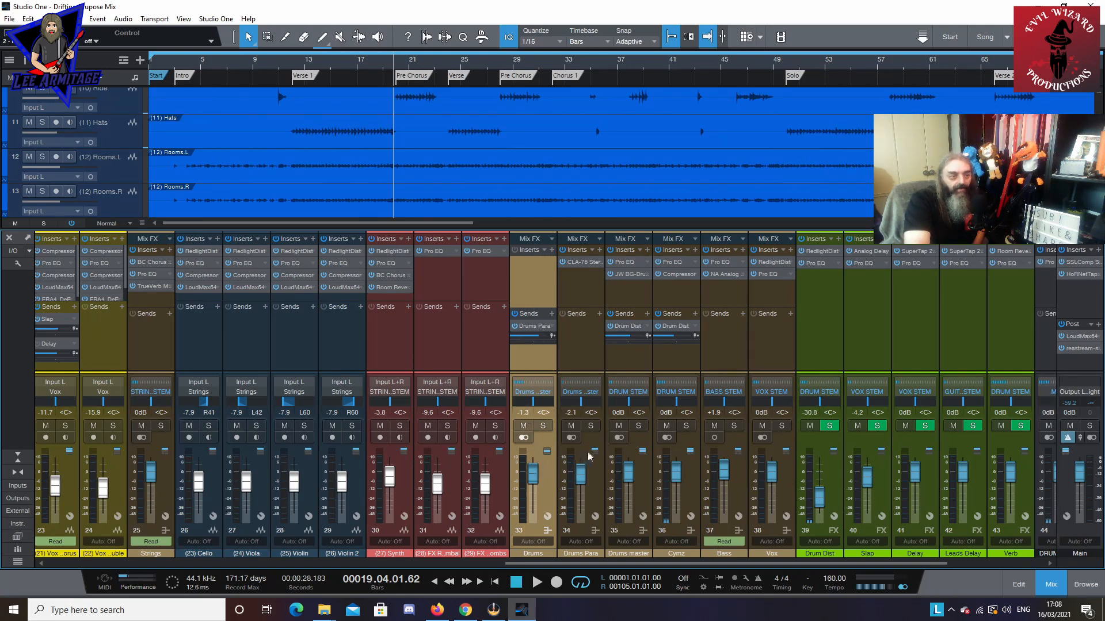
Step: Review the CLA-76 Stereo compressor insert on the Drums Para bus, and close the plug-in window
left_click(591, 472)
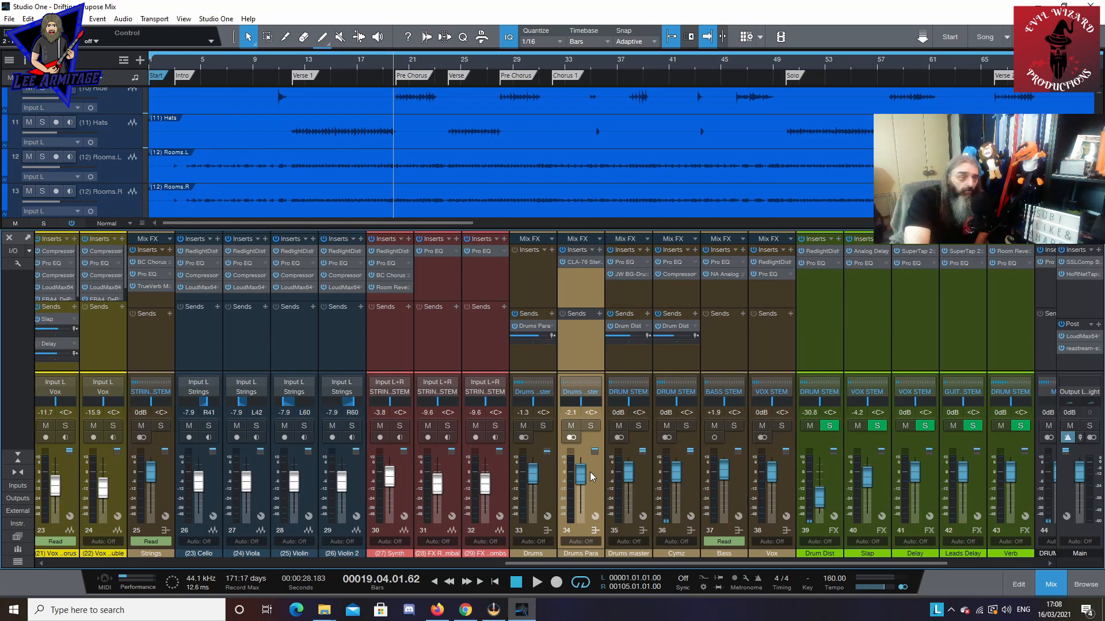
left_click(582, 263)
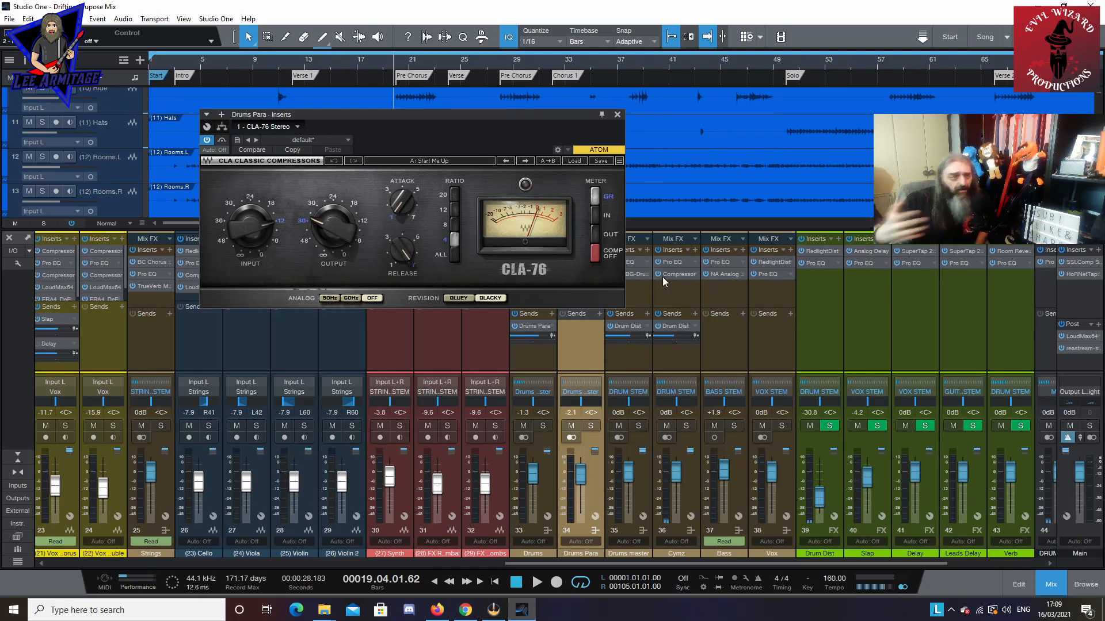
left_click(617, 114)
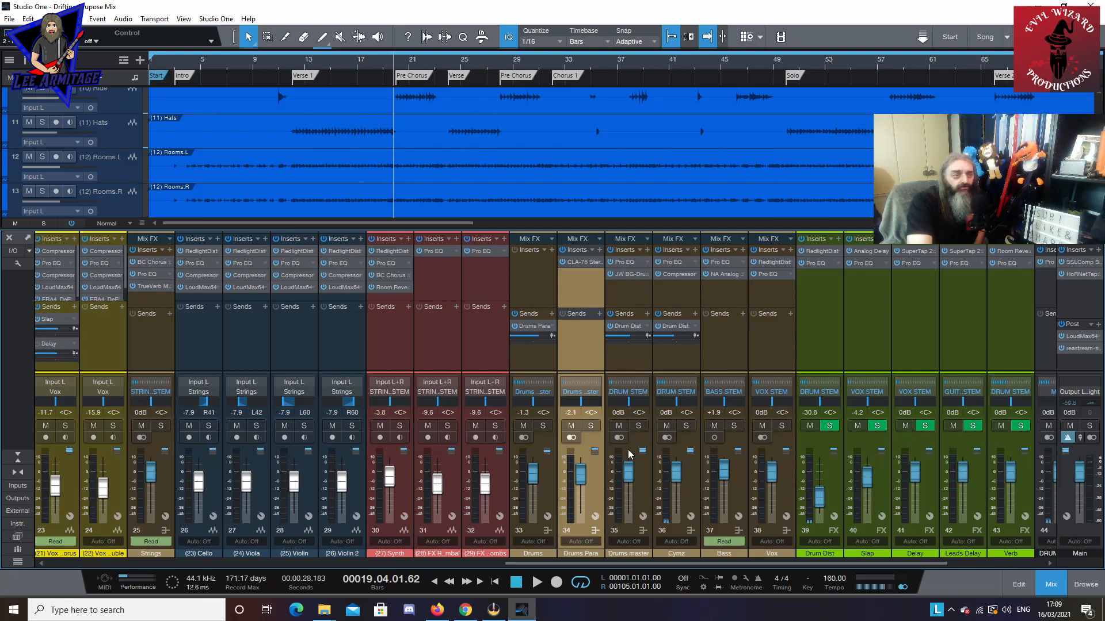
Step: Review the Pro EQ and JW BG-Drums inserts on the Drums master bus, closing each plug-in window
left_click(627, 263)
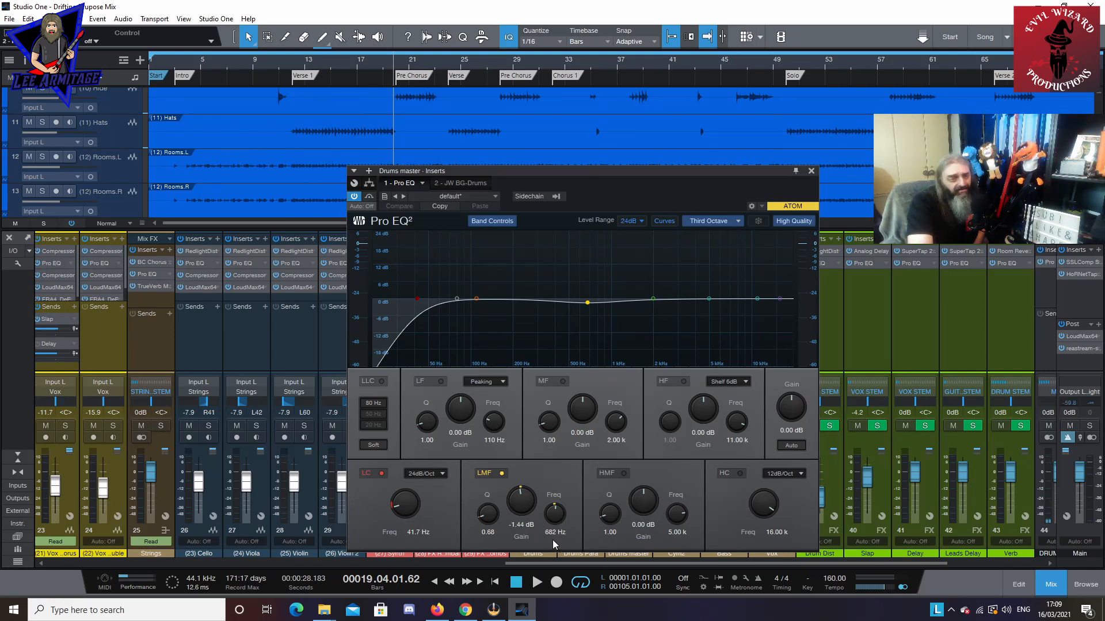
left_click(812, 171)
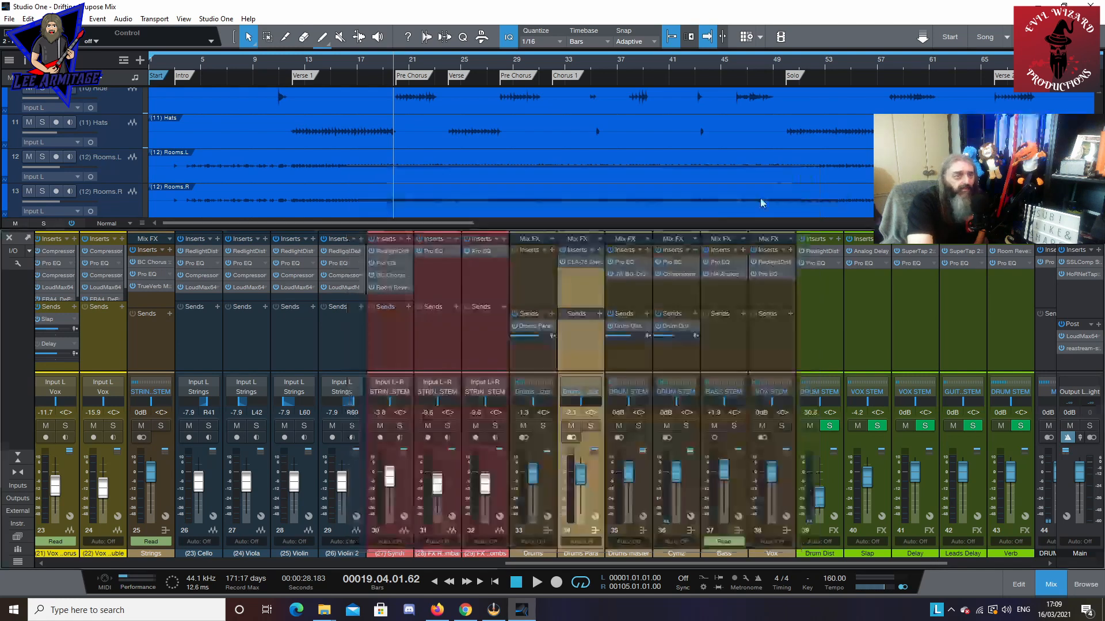
double_click(627, 273)
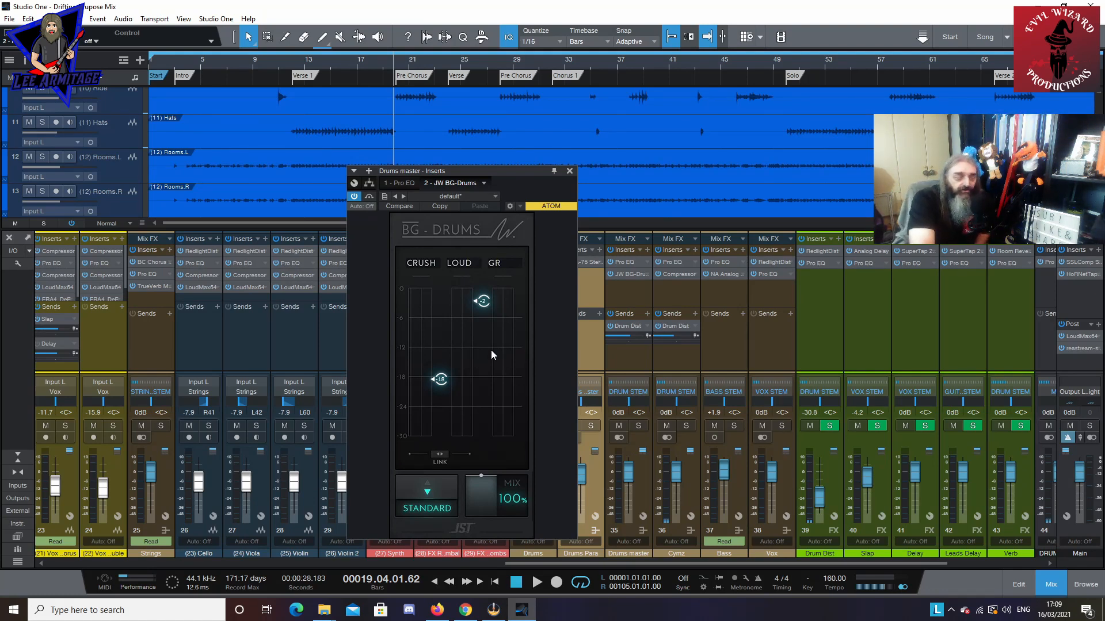
left_click(570, 172)
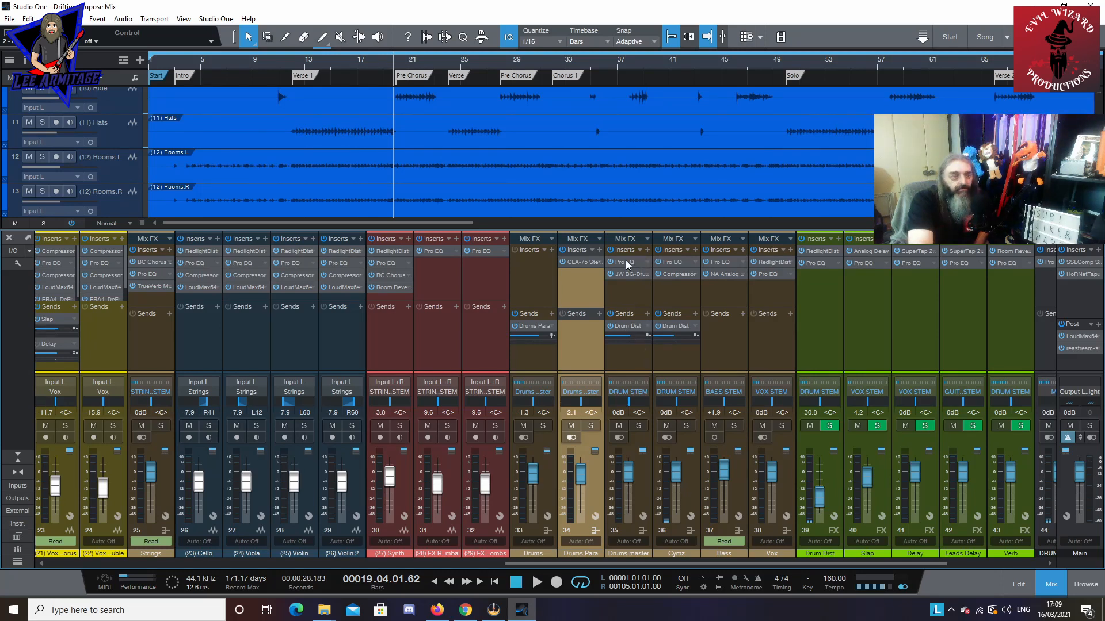
Step: Review the Pro EQ and Compressor inserts on the Cymz bus, and close the plug-in window
left_click(678, 263)
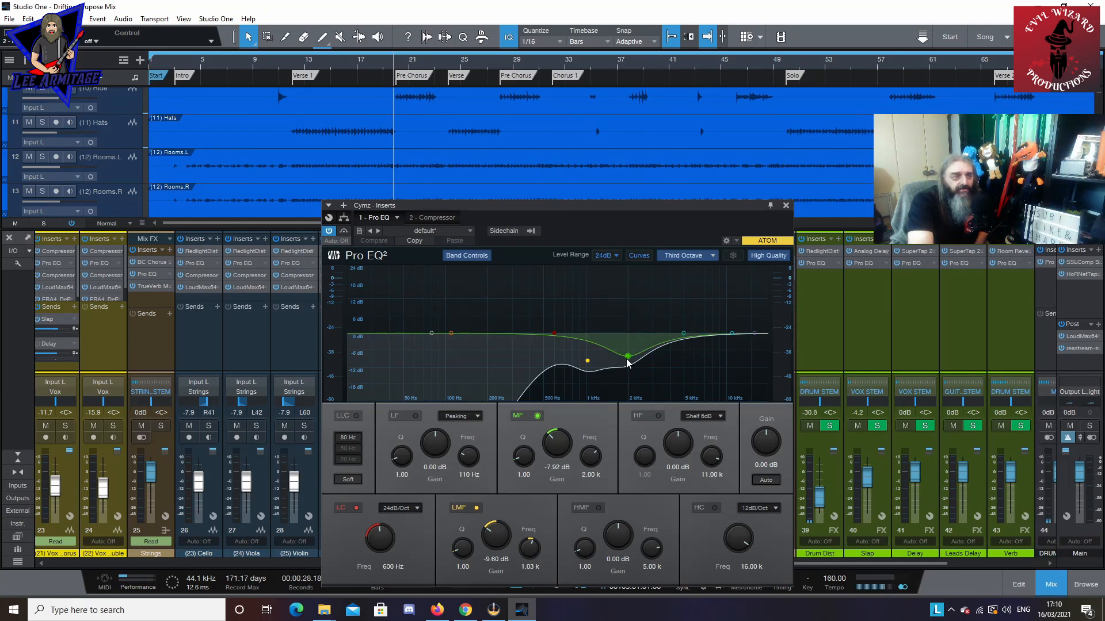
left_click(431, 216)
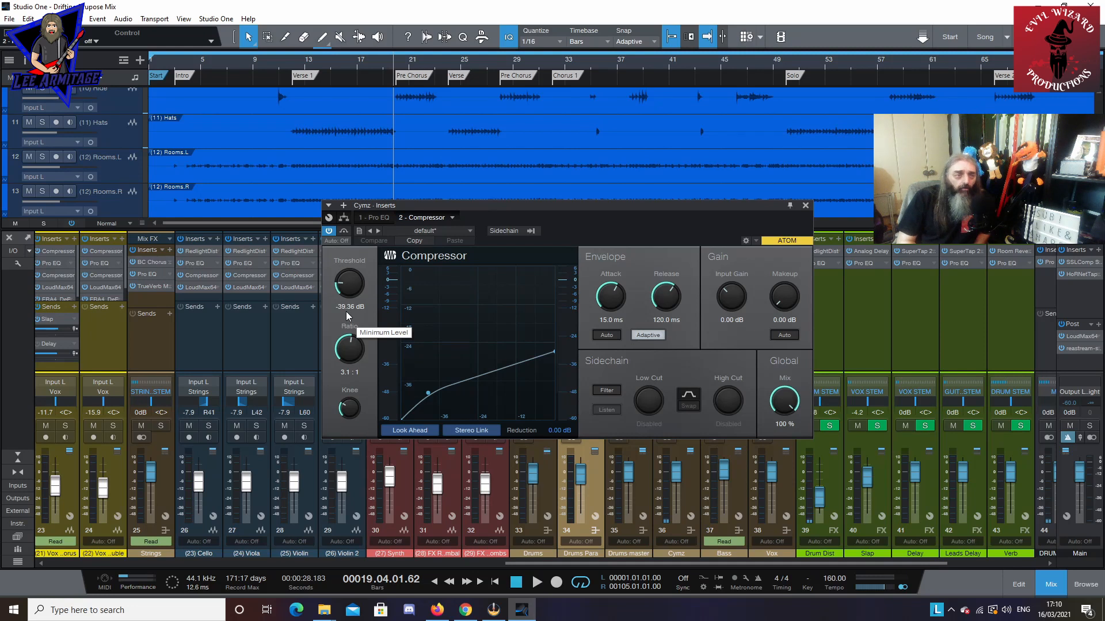
left_click(805, 206)
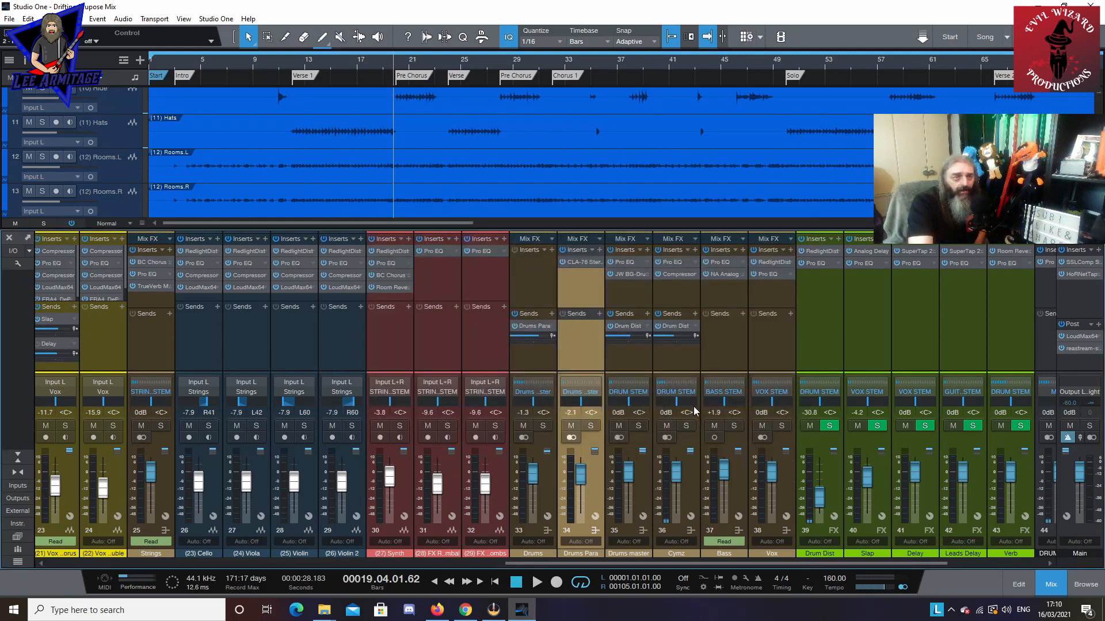
Step: Review the RedlightDist and Pro EQ inserts on the Drum Dist FX channel and the Pro EQ on the DRUM STEM bus
double_click(822, 252)
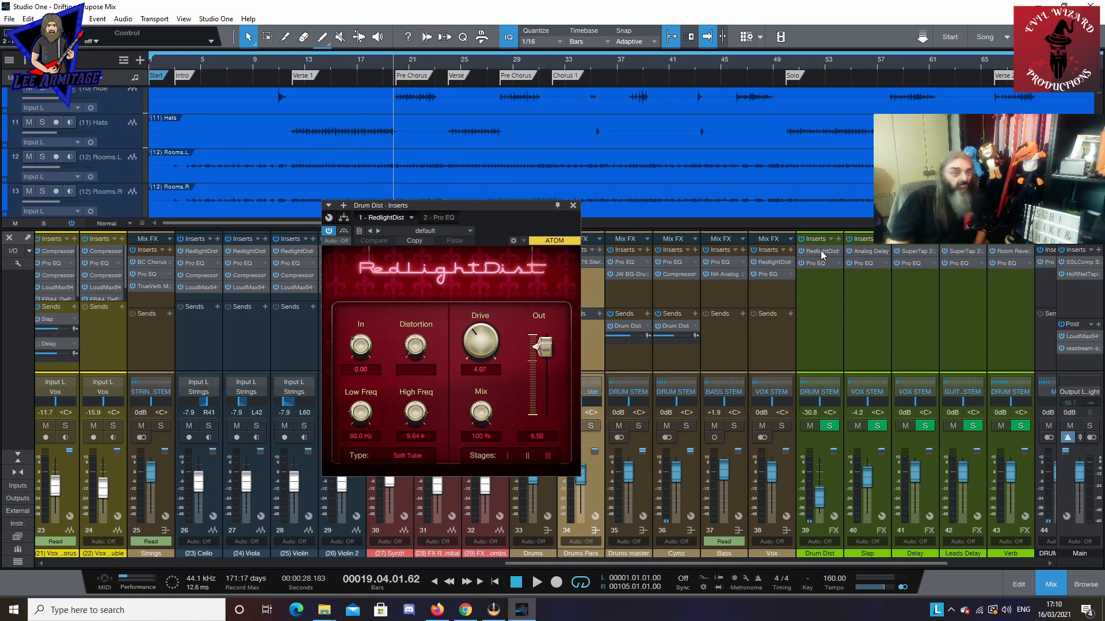
left_click(824, 262)
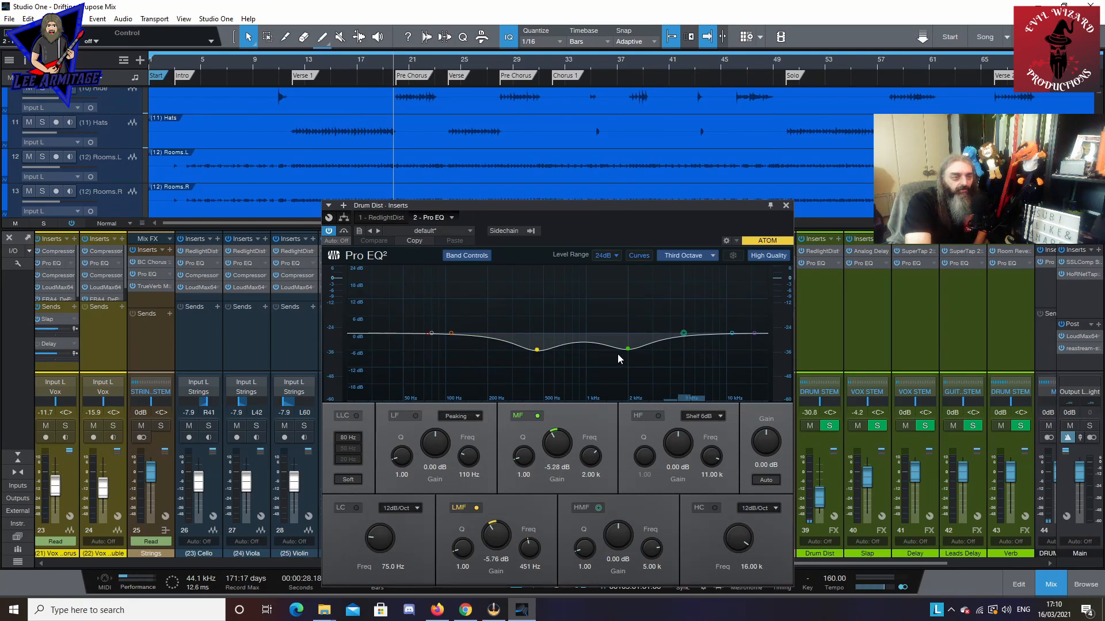
left_click(785, 206)
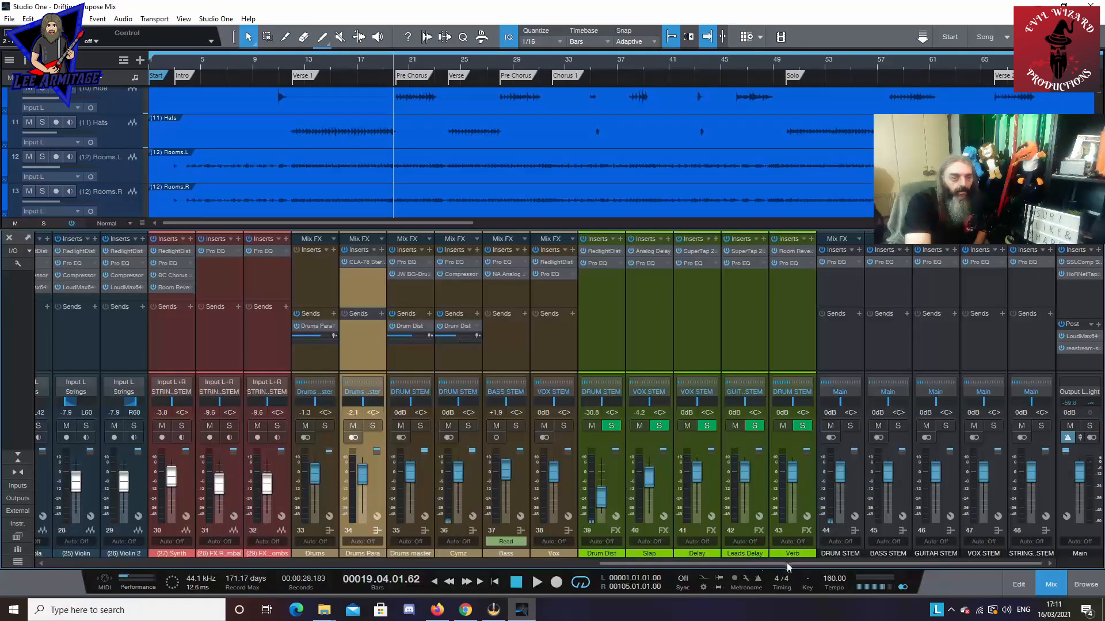
left_click(835, 263)
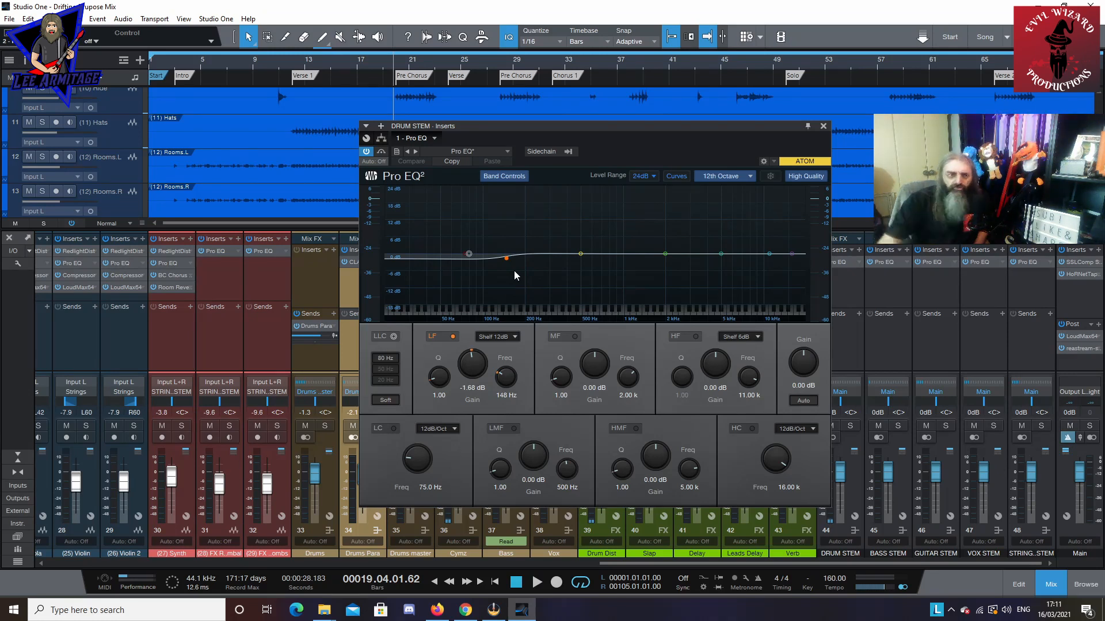
left_click(823, 127)
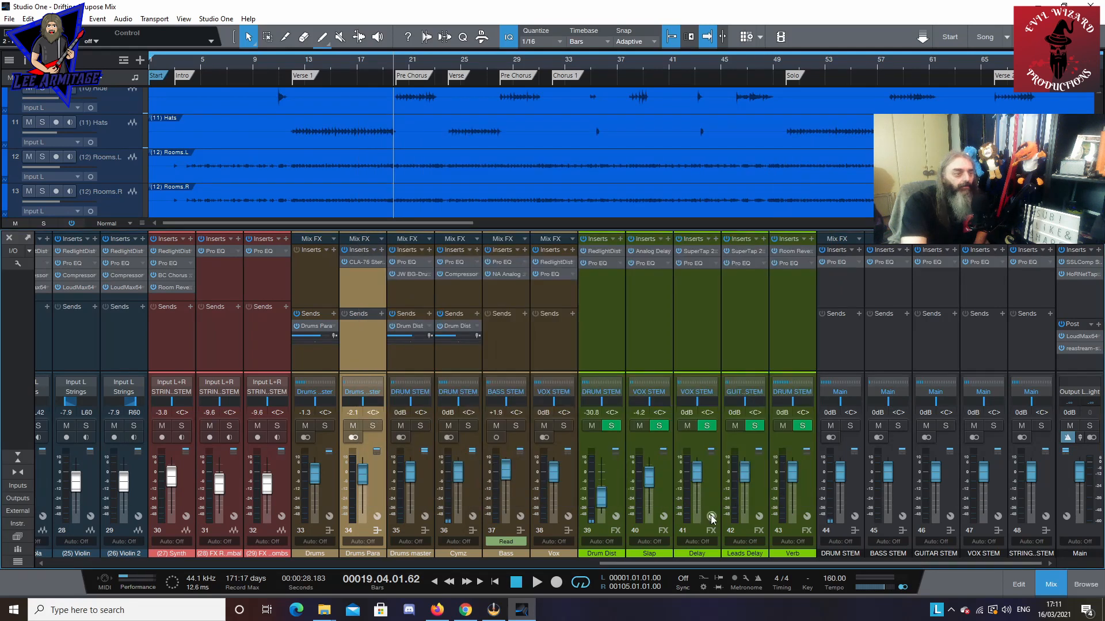
Step: Return to the bass channels and select Bass Amp and Bass DI
left_click_drag(726, 566, 283, 566)
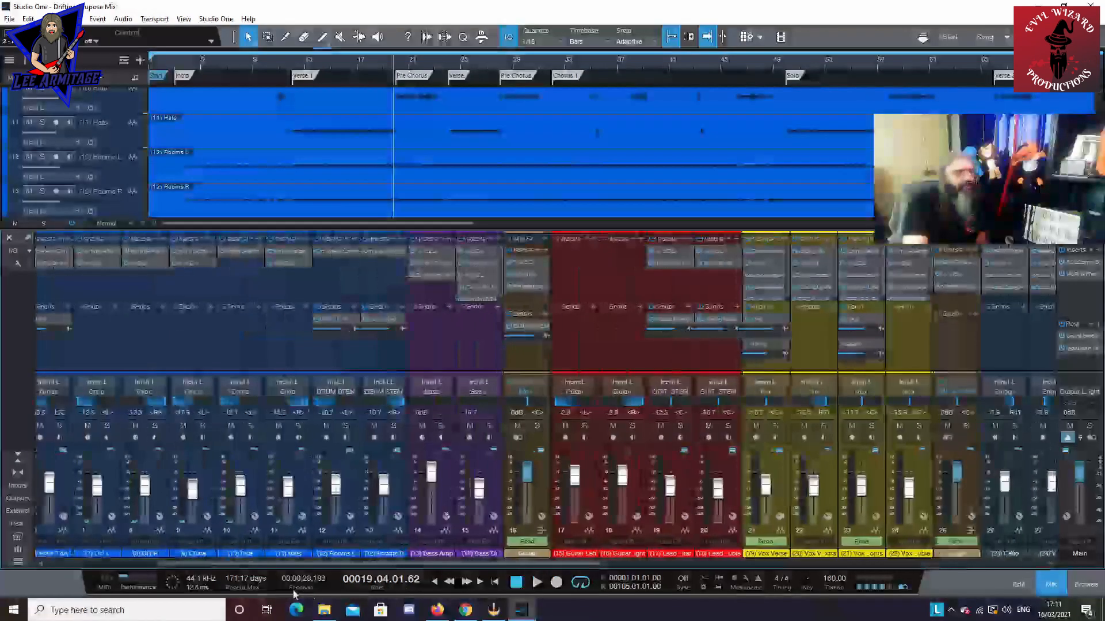
left_click(436, 335)
left_click(488, 341)
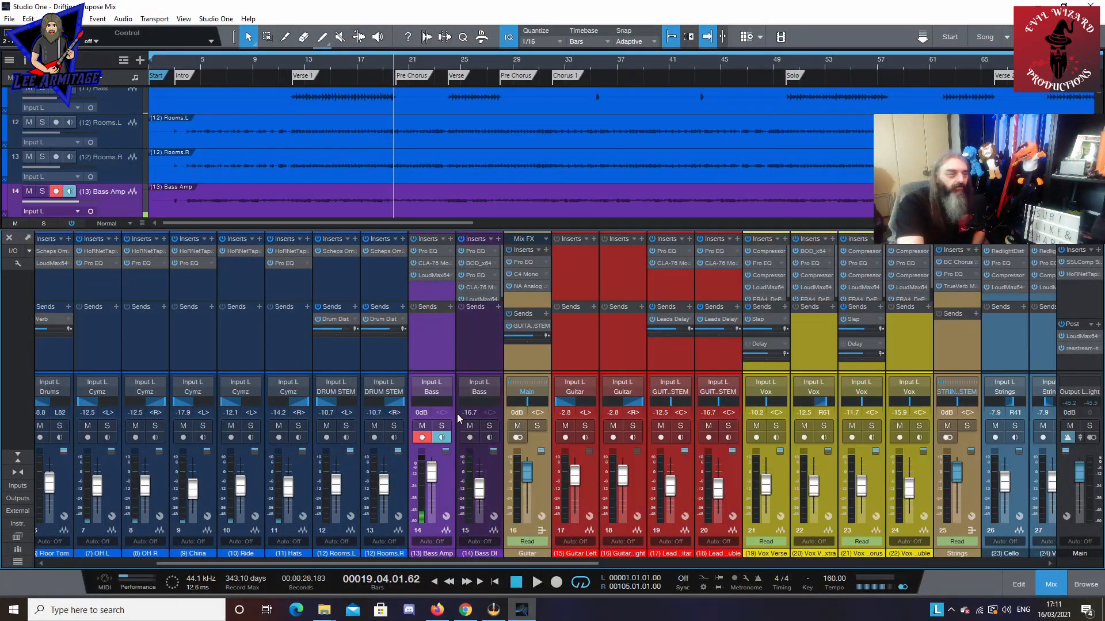
Step: Disarm recording on the bass channels and select the Bass DI channel
left_click(470, 438)
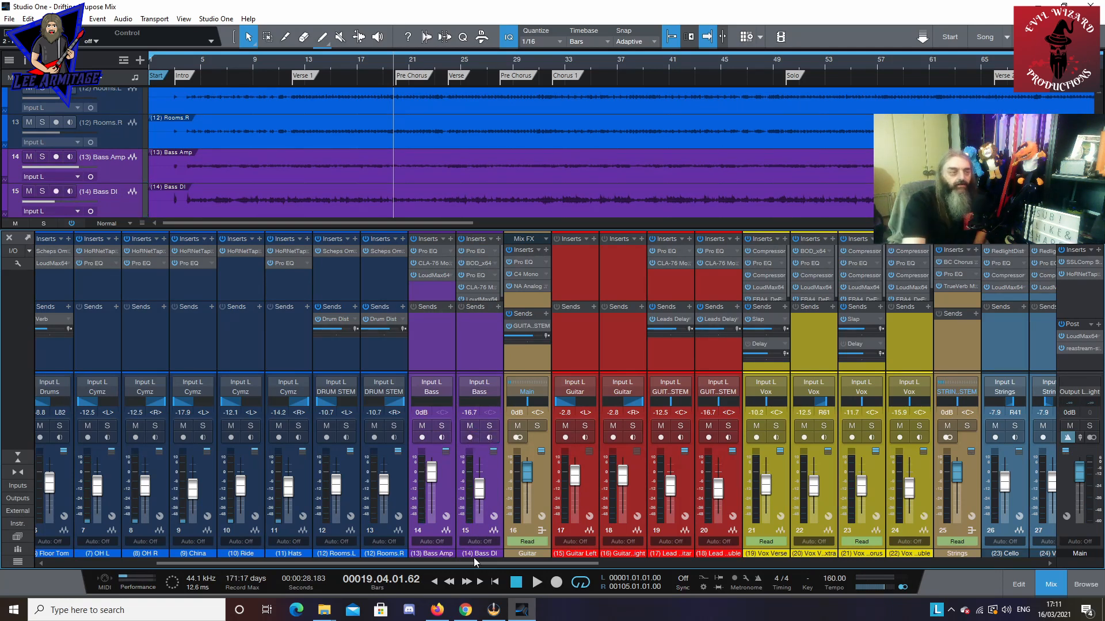
left_click(479, 348)
left_click(469, 438)
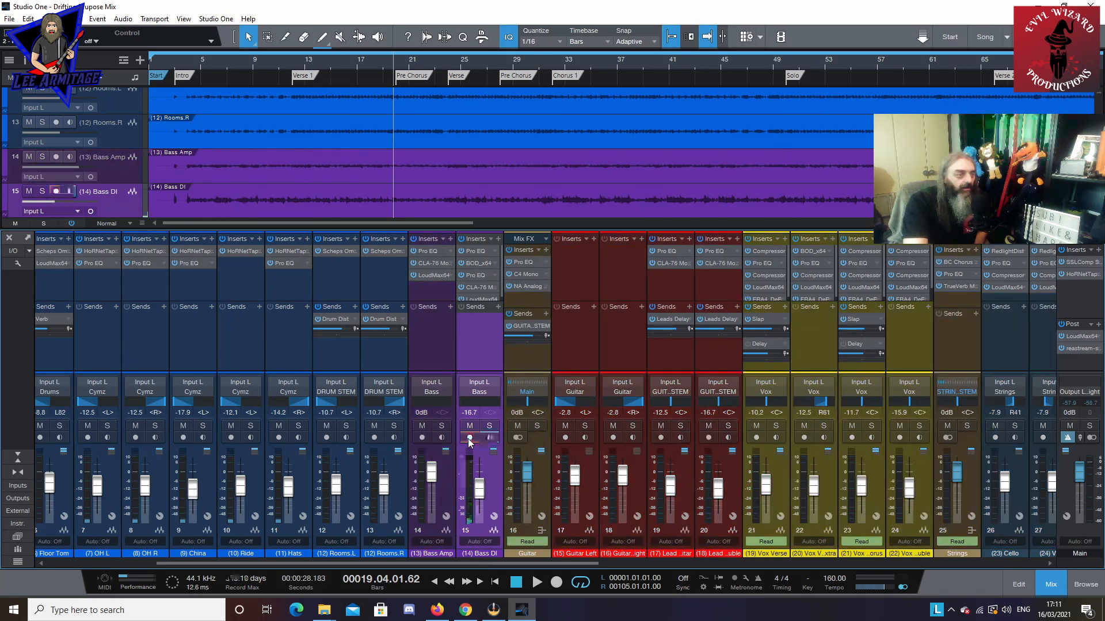
left_click(468, 439)
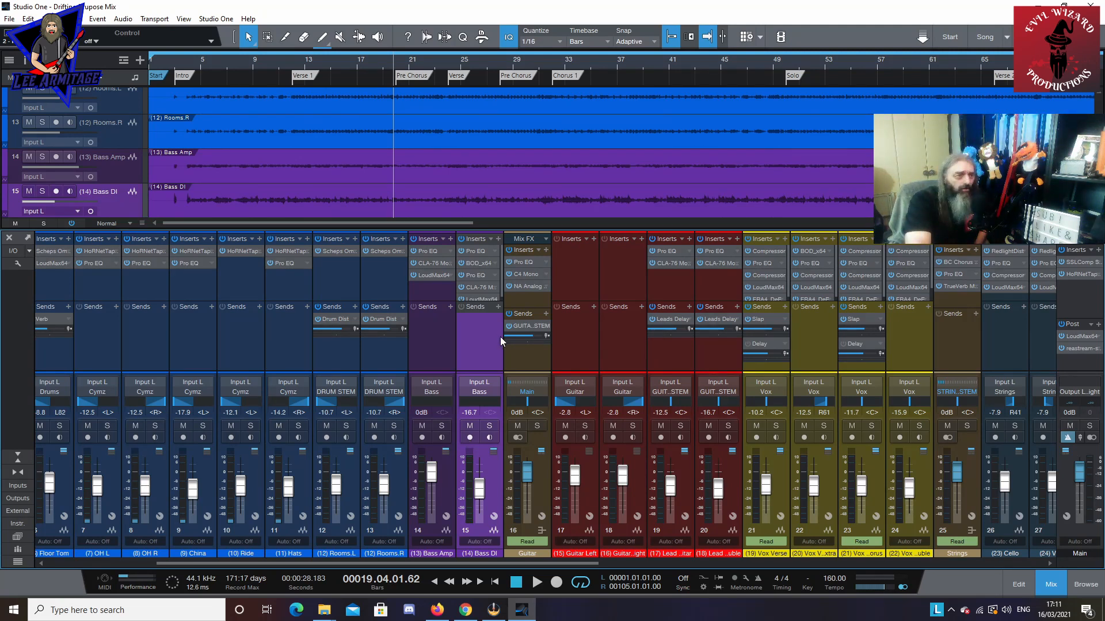
Step: Review the Pro EQ, CLA-76 Mono and LoudMax64 inserts on the Bass Amp channel
left_click(429, 251)
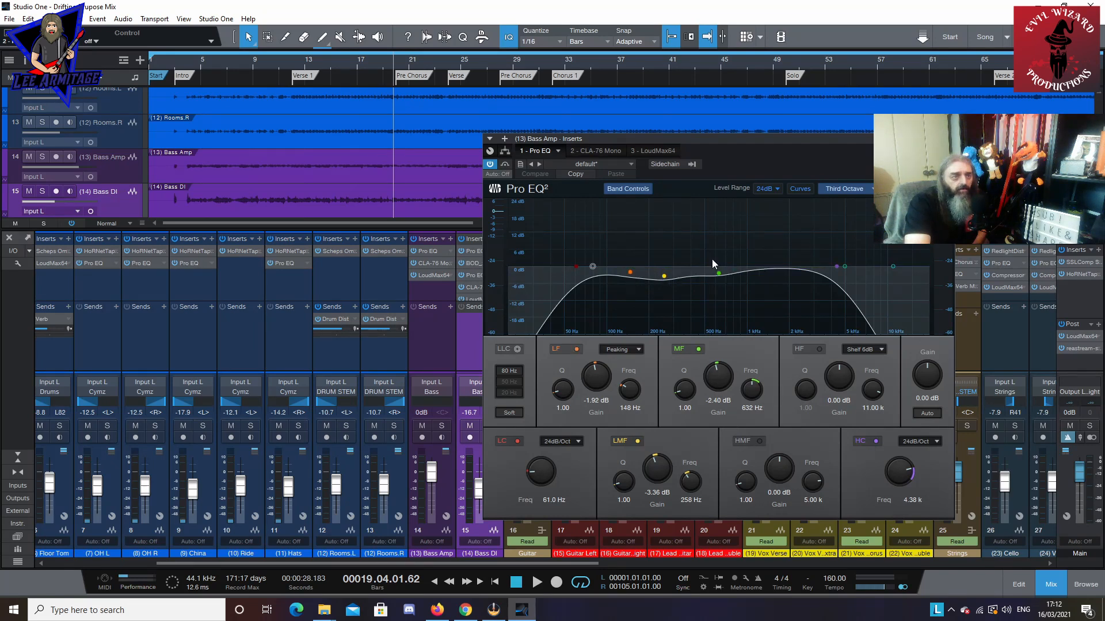
left_click(586, 150)
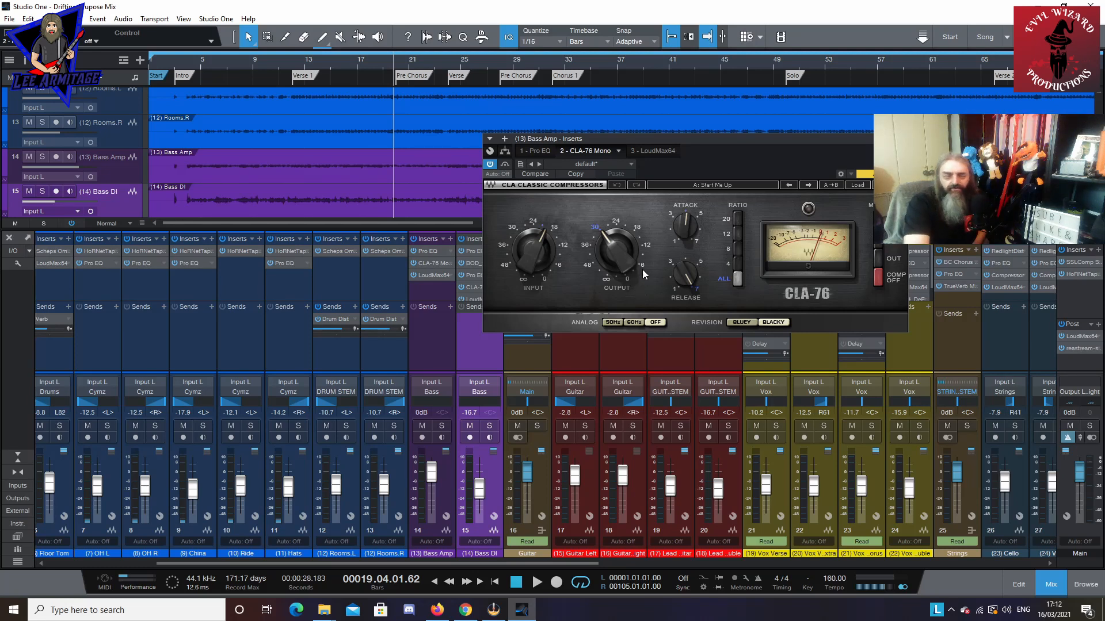
left_click(651, 150)
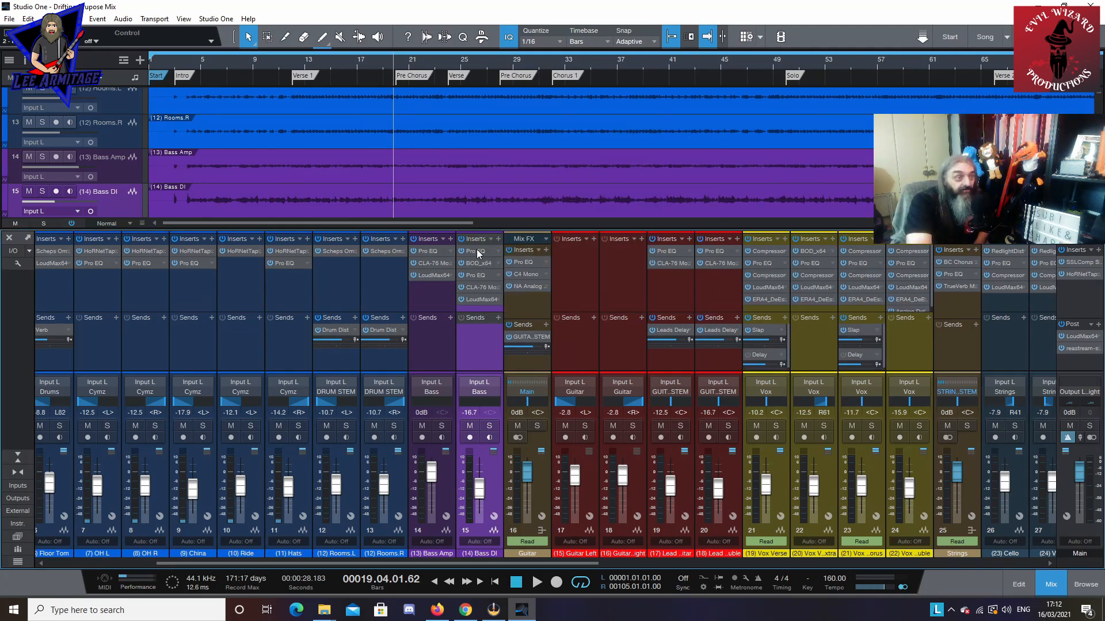
Step: Review the two Pro EQs, BOD_x64, CLA-76 Mono and LoudMax64 inserts on the Bass DI channel, and close the plug-in window
left_click(477, 253)
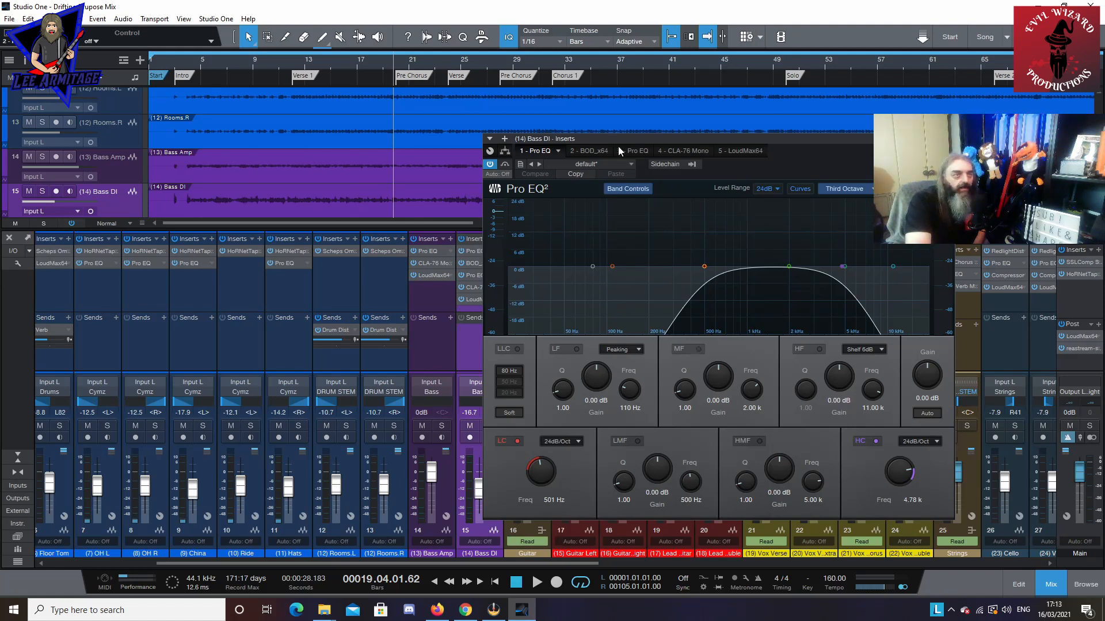
left_click(589, 151)
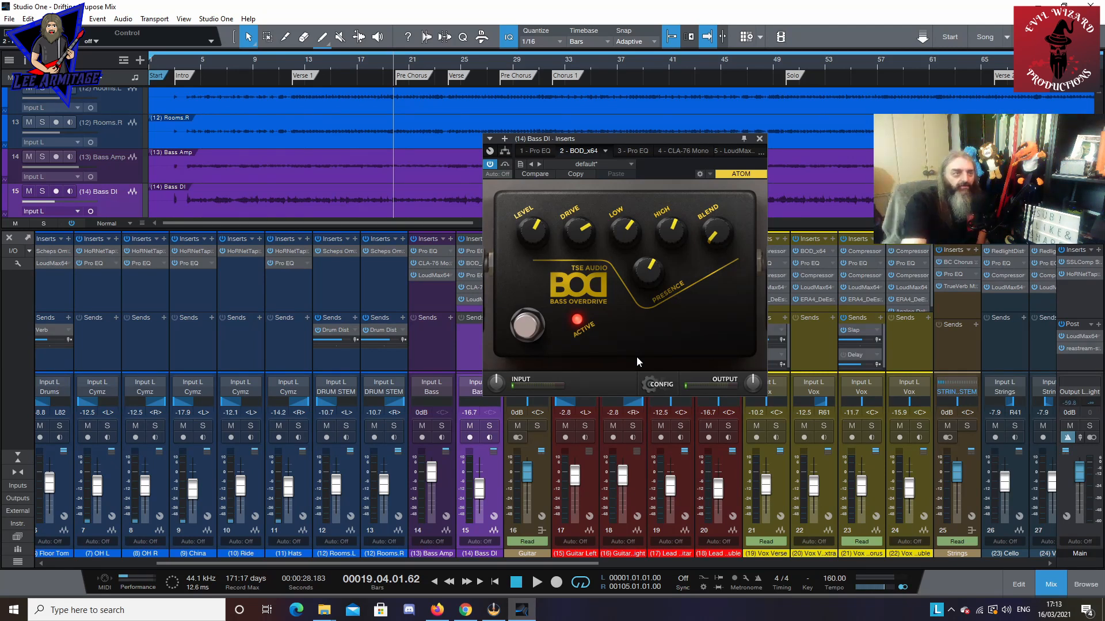
left_click(632, 151)
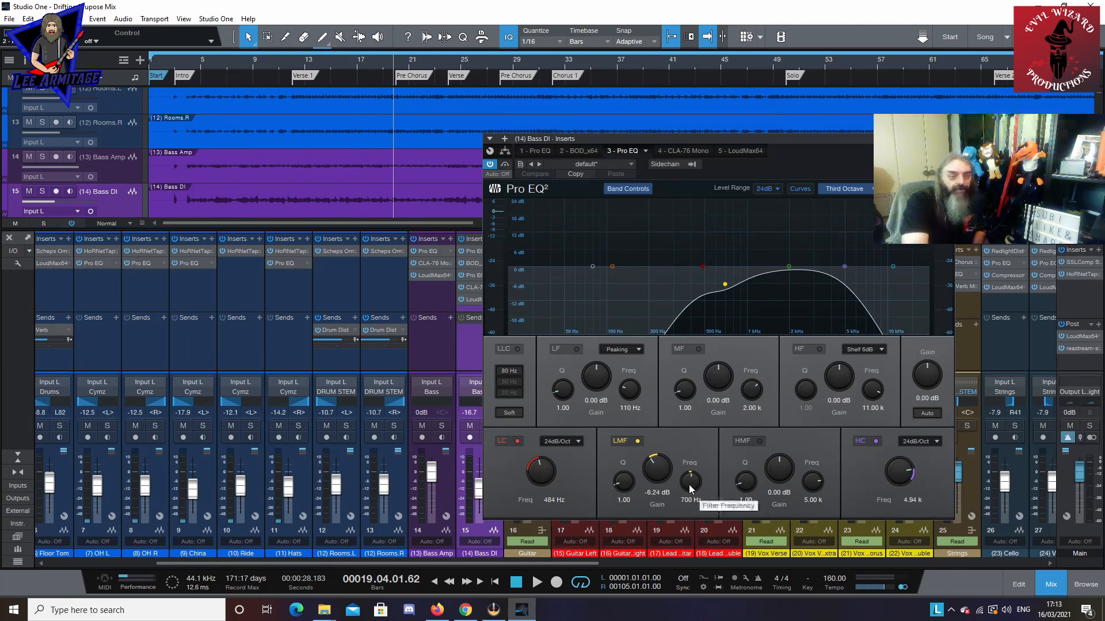
left_click(705, 150)
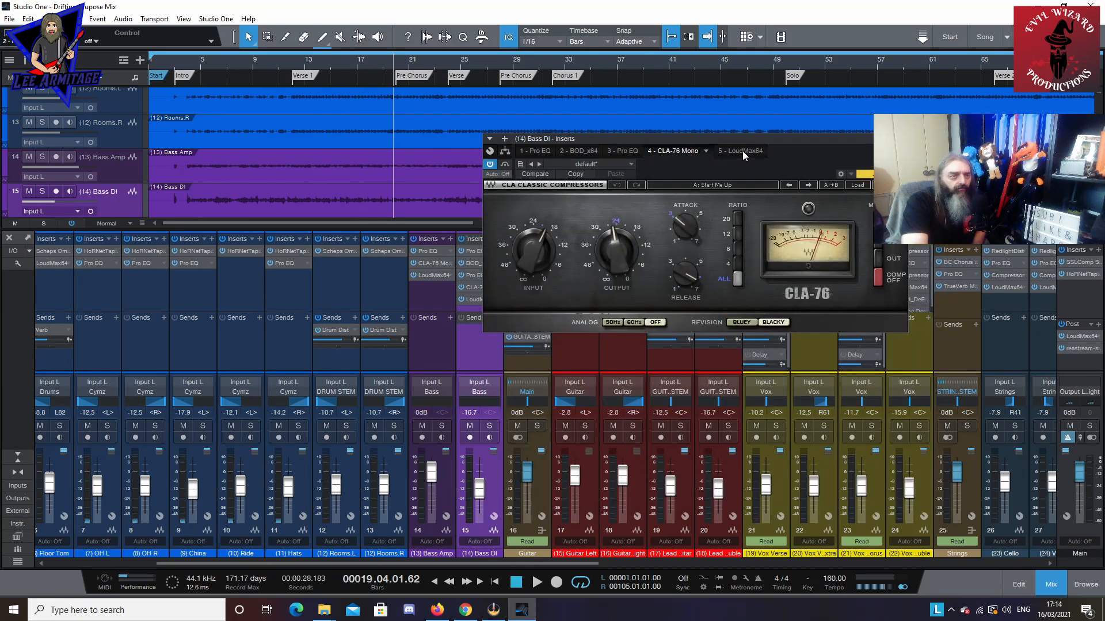
left_click(742, 151)
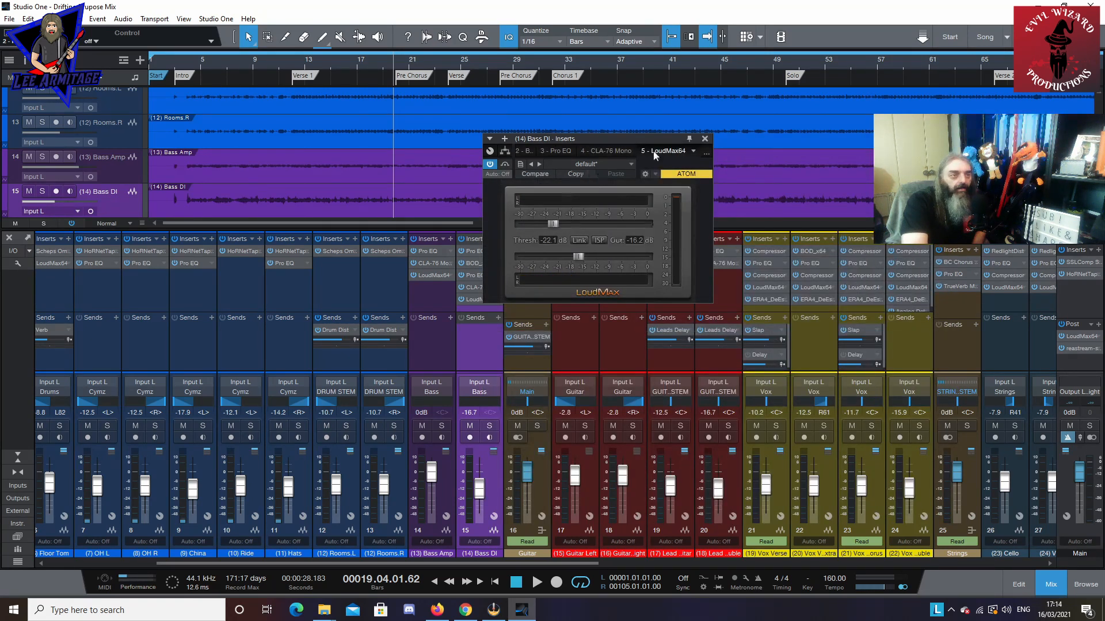
left_click(704, 138)
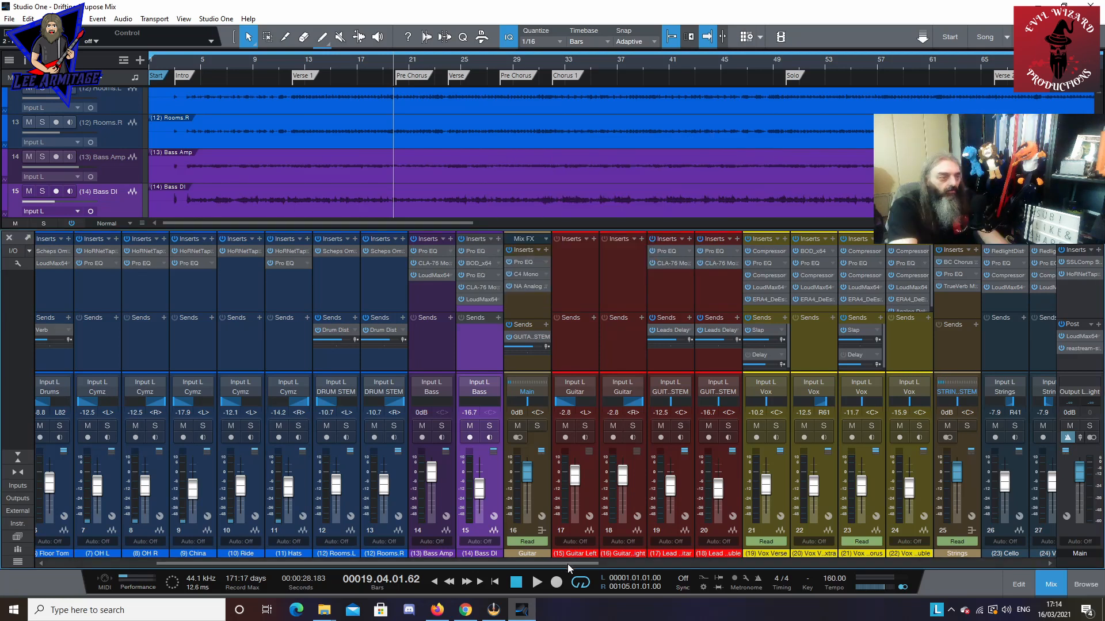
Step: Review the Pro EQ and NA Analog Rack Bass Equalizer inserts on the Bass bus, and close the plug-in window
left_click_drag(568, 564, 885, 574)
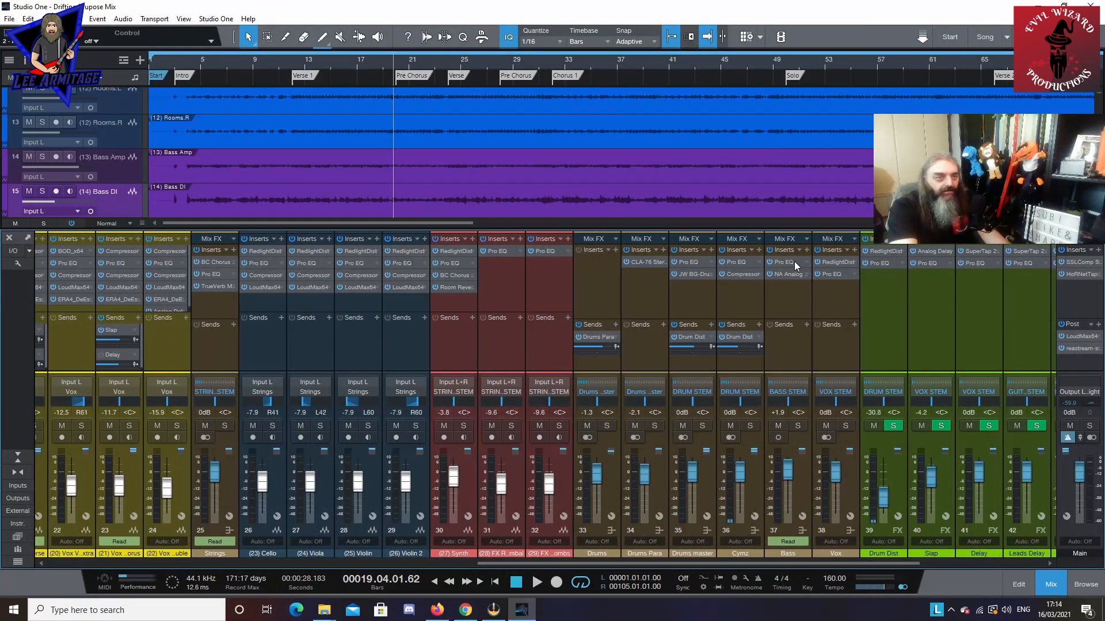
left_click(794, 261)
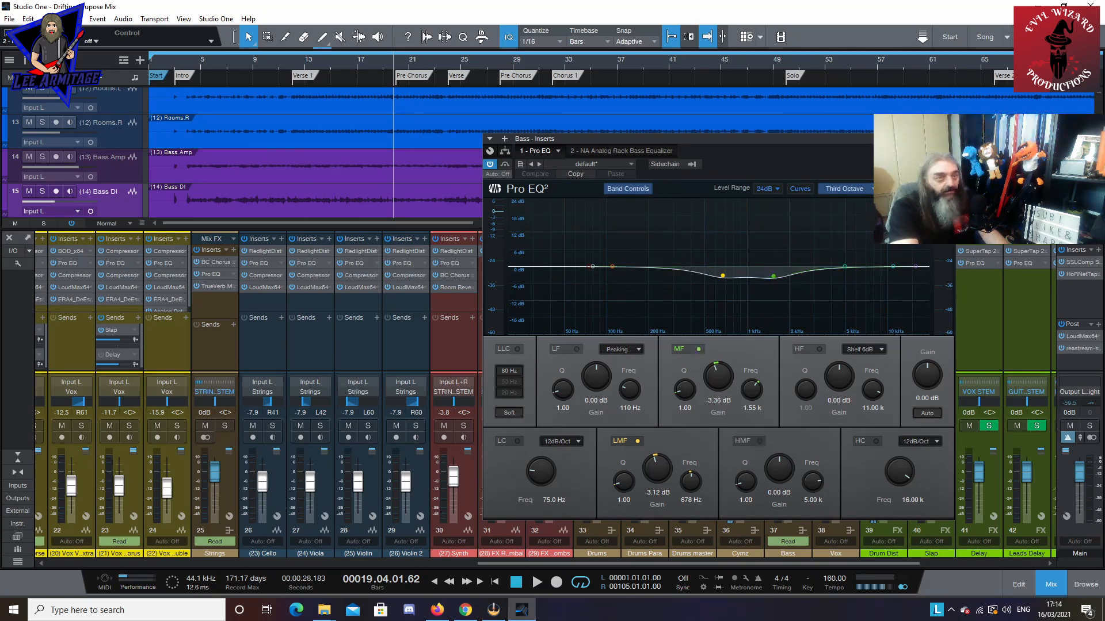
left_click(621, 150)
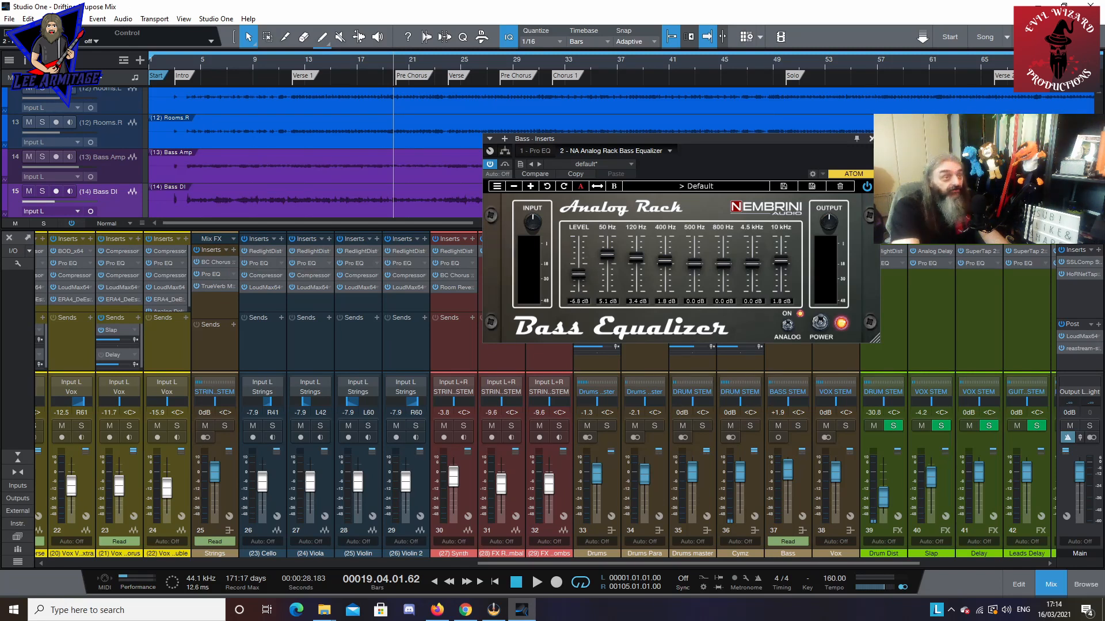
left_click(870, 138)
Step: Examine the Pro EQ bands on the BASS STEM bus, and close the plug-in window
scroll(875, 308, "right", 6)
left_click(908, 262)
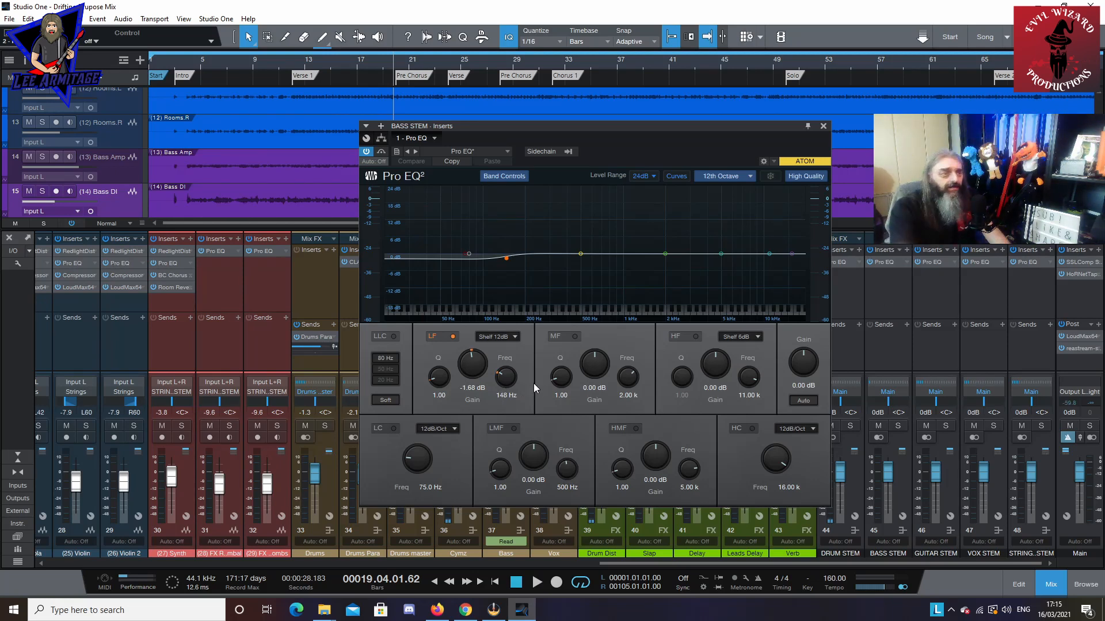
left_click(574, 337)
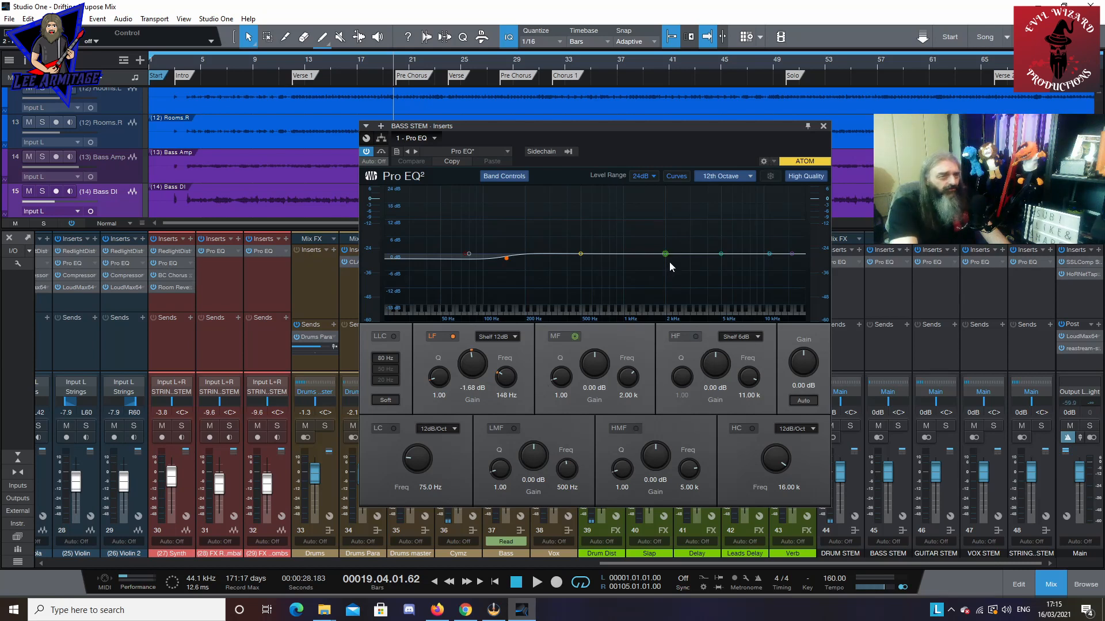
double_click(664, 254)
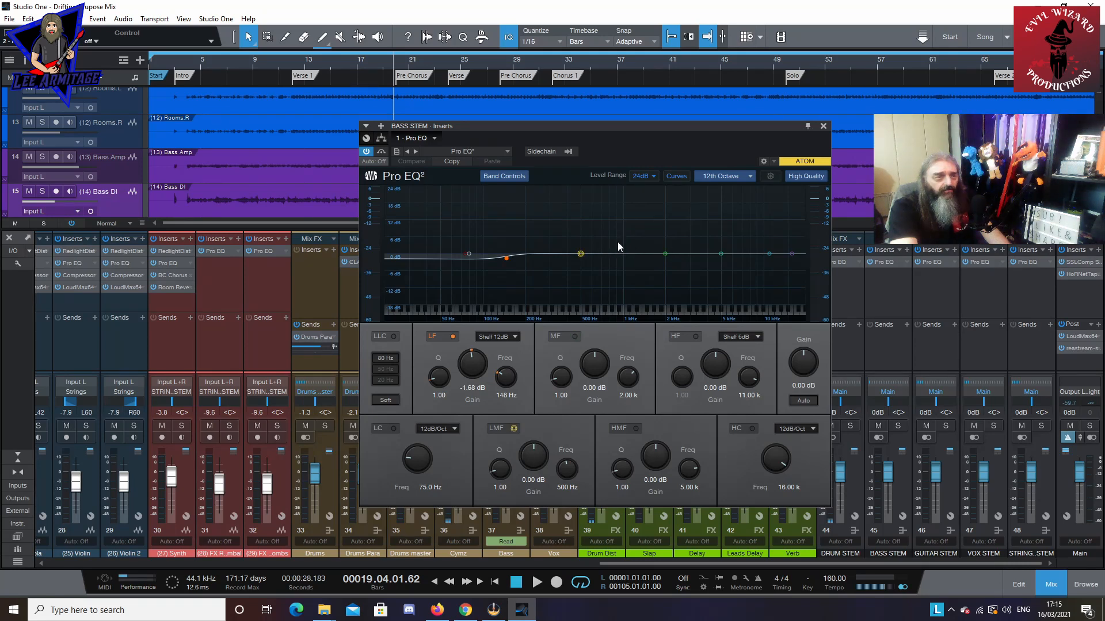
double_click(663, 254)
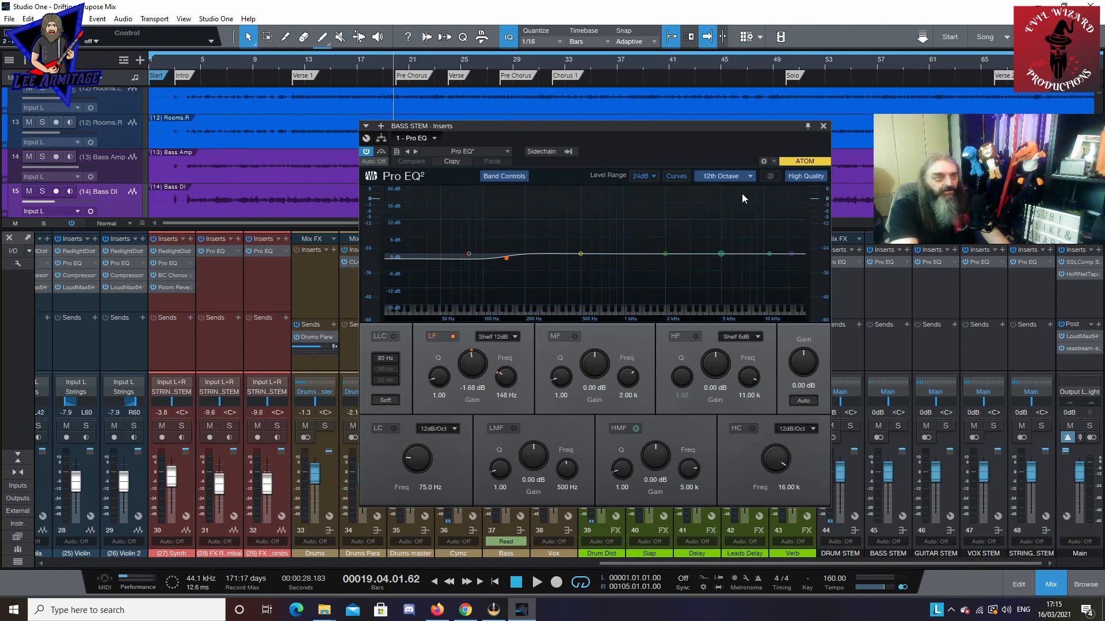
left_click(823, 127)
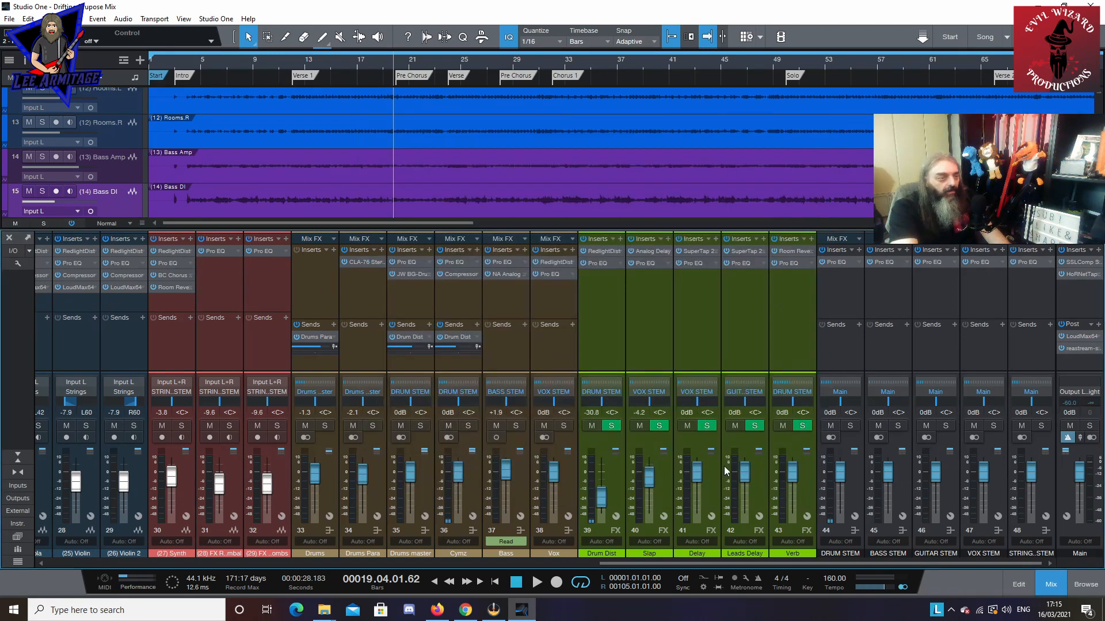
Step: Return to the guitar channels, select Guitar Left and Guitar Right together, and disarm recording on them
left_click_drag(694, 564, 339, 584)
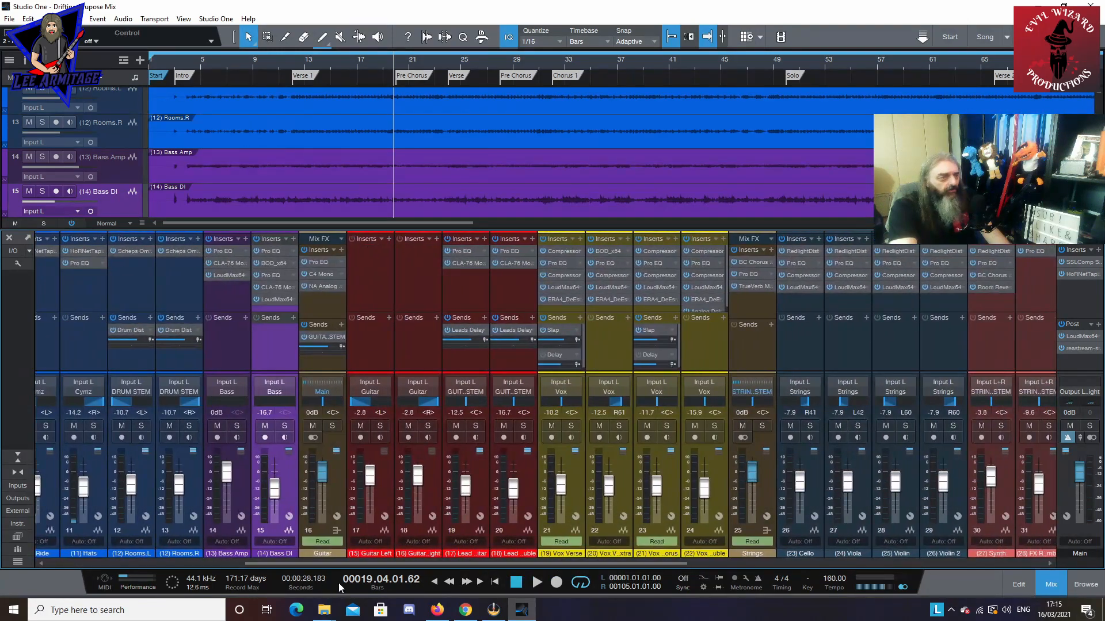
left_click(373, 346)
left_click(409, 347, "shift")
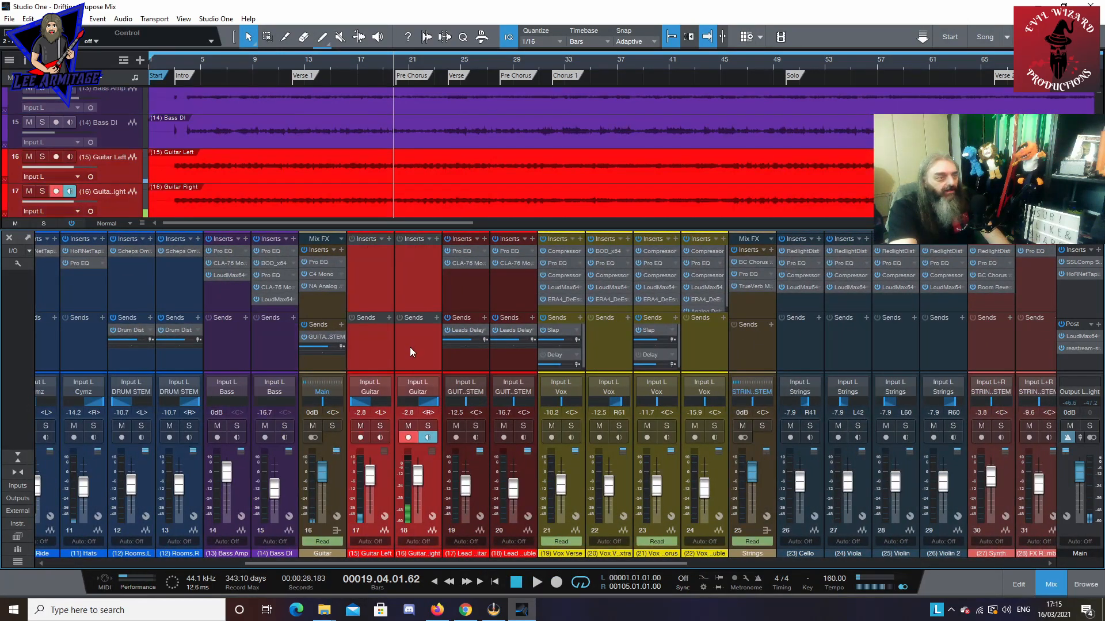
left_click(408, 438)
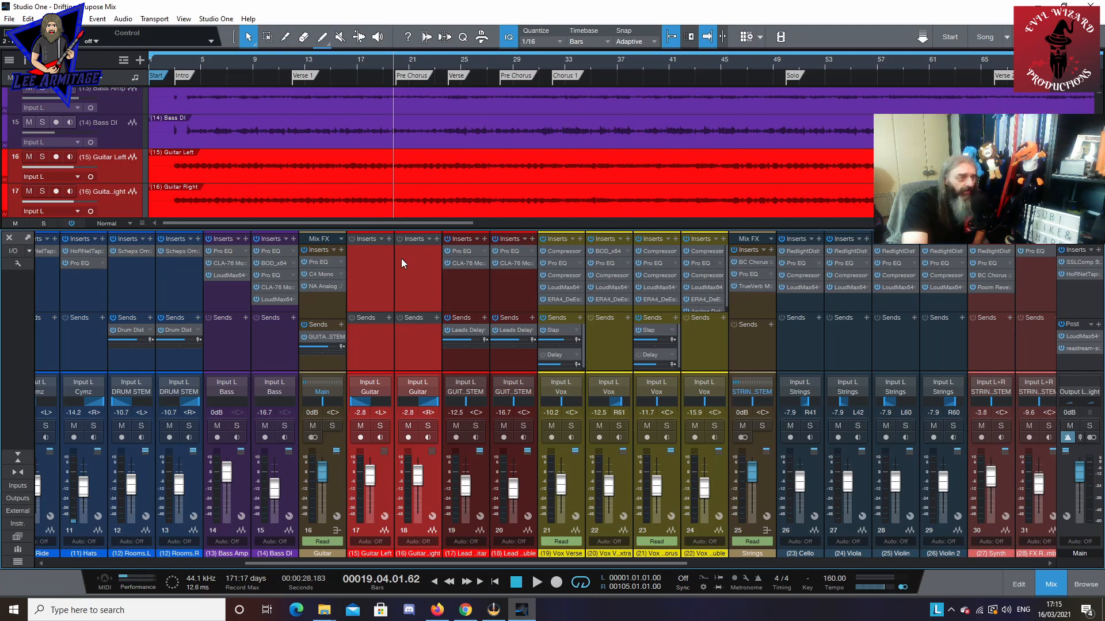
Step: Review the Pro EQ, C4 Mono and NA Analog Rack Guitar Equalizer inserts on the Guitar bus, and close the plug-in window
mouse_move(482, 565)
left_mouse_down()
mouse_move(546, 570)
mouse_move(492, 565)
left_mouse_up()
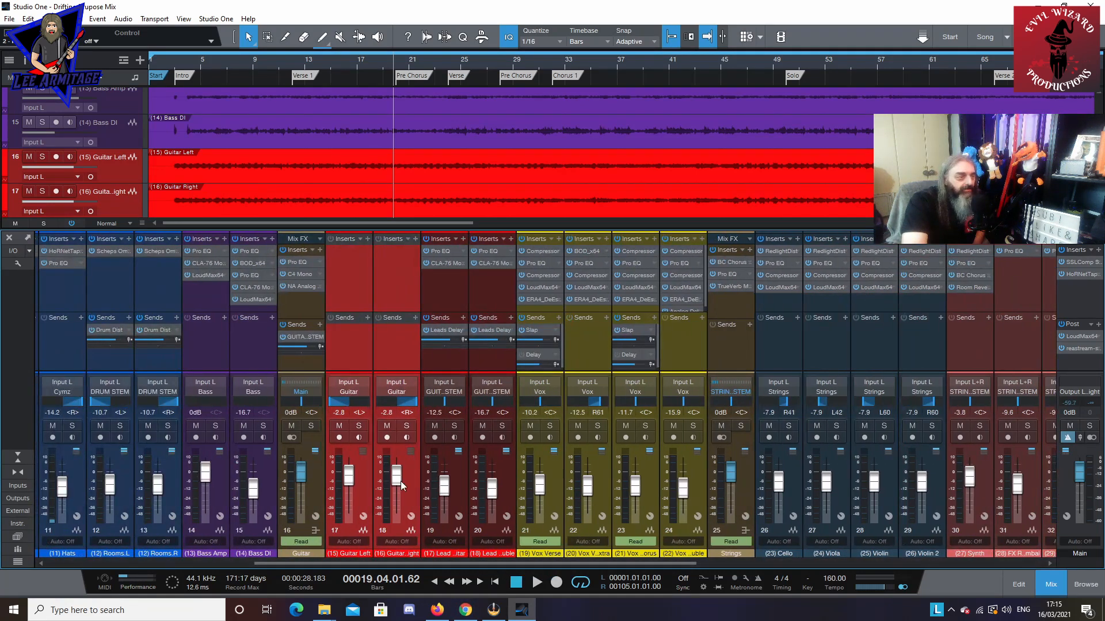
left_click(313, 490)
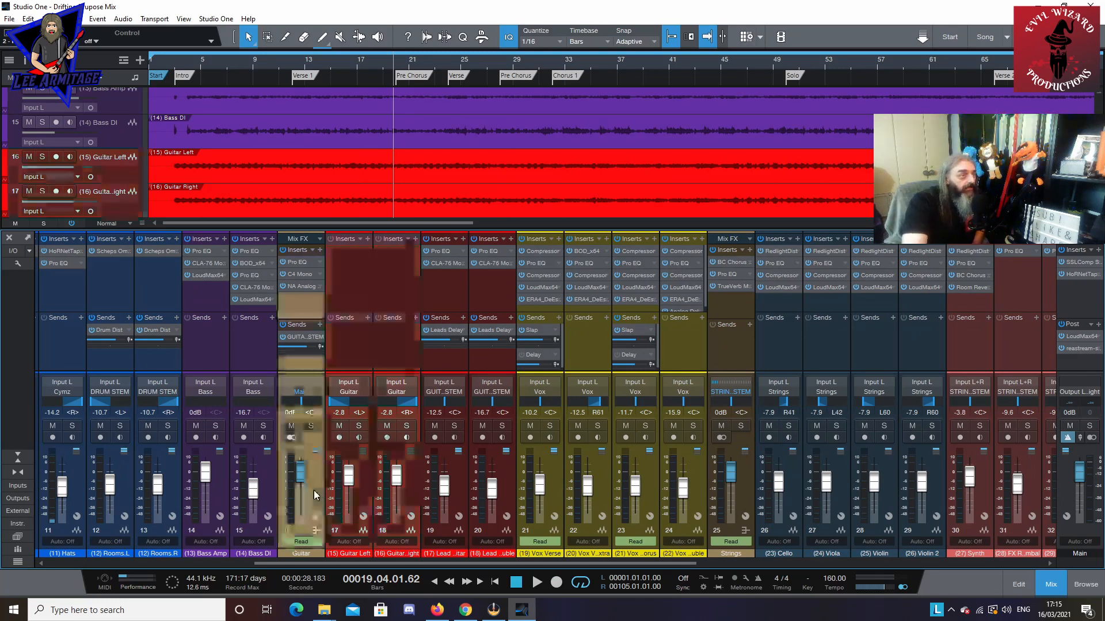
left_click(303, 264)
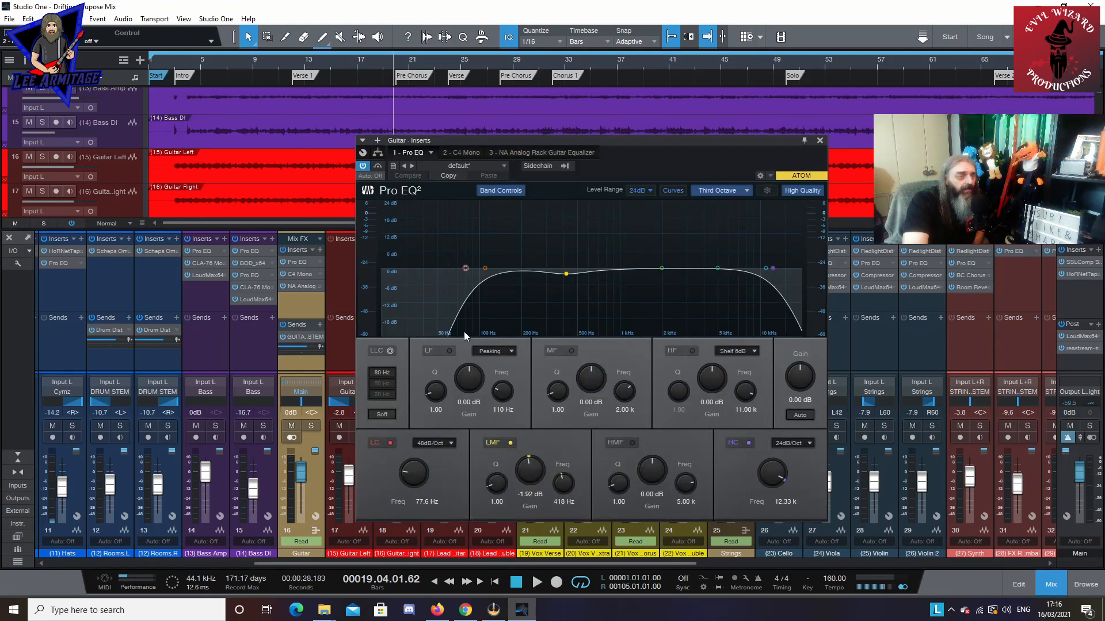
left_click(390, 351)
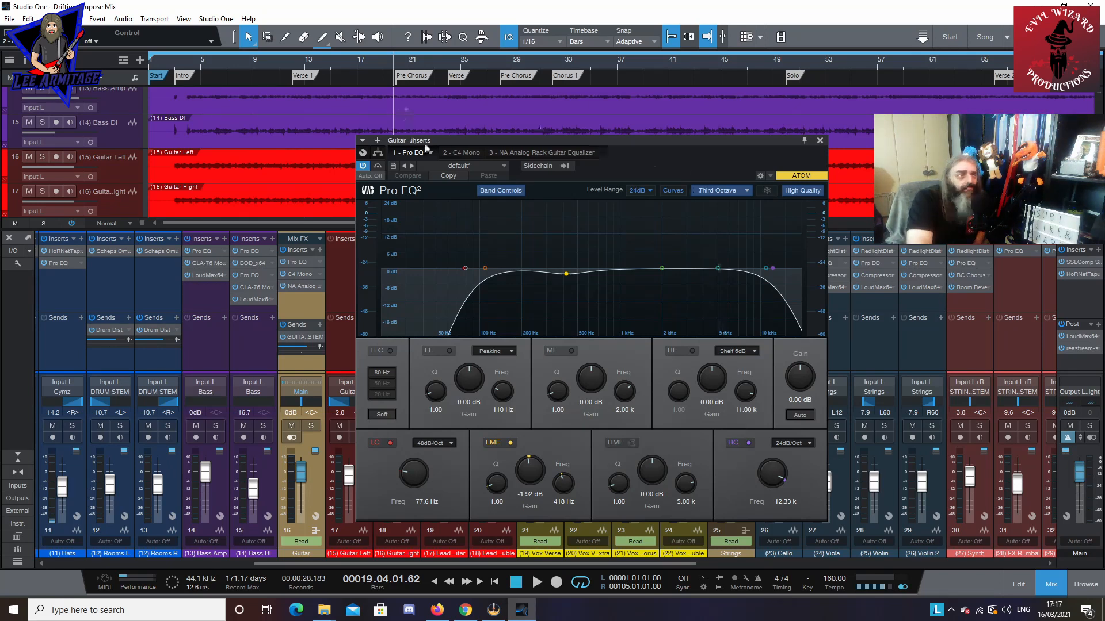
left_click(457, 153)
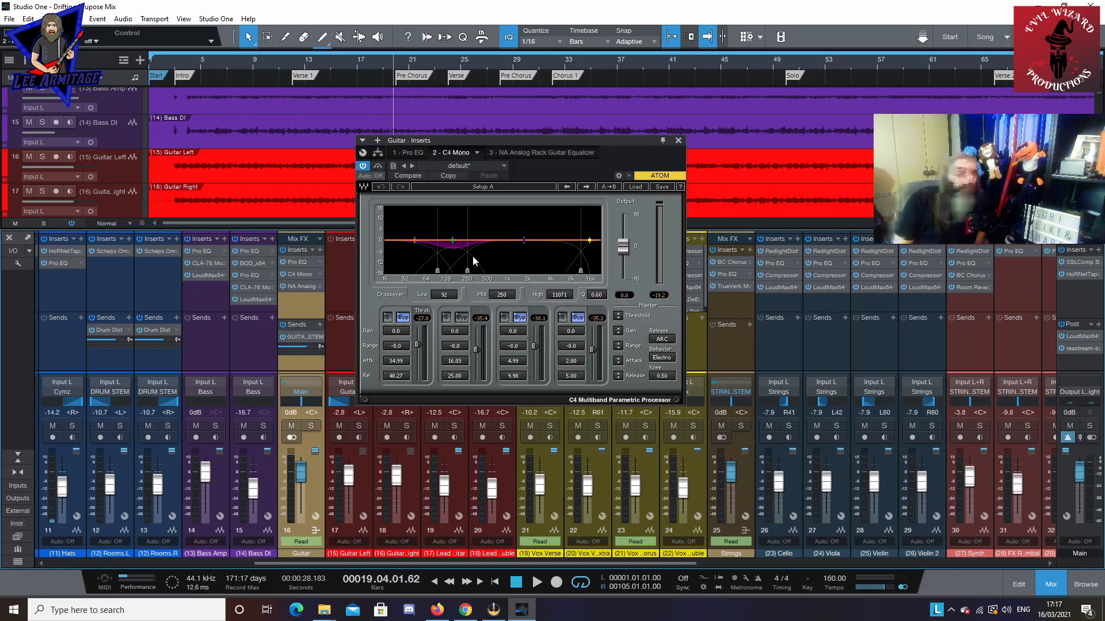
left_click(534, 151)
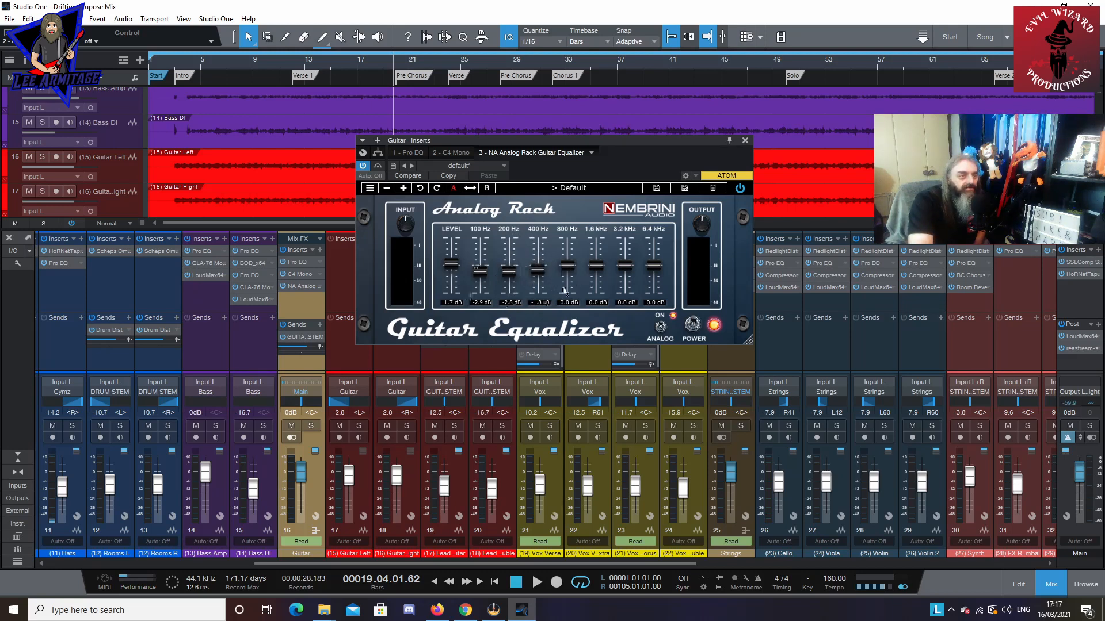
left_click(744, 141)
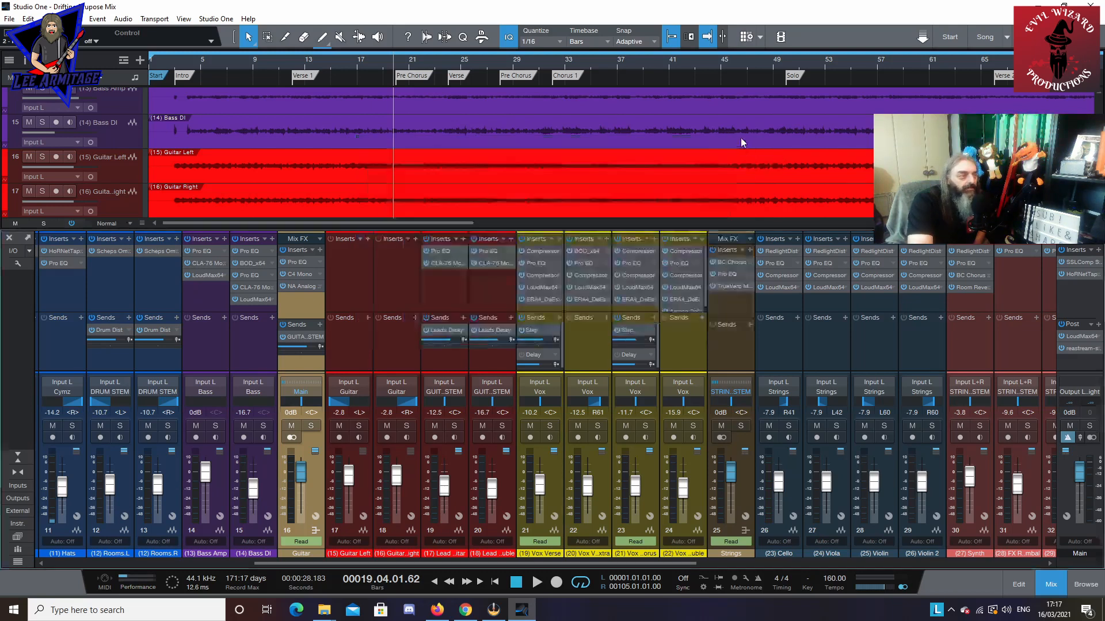
Step: Select and disarm Lead Guitar Double, and review the Pro EQ and CLA-76 Mono inserts on the Lead Guitar channel
left_click(482, 295)
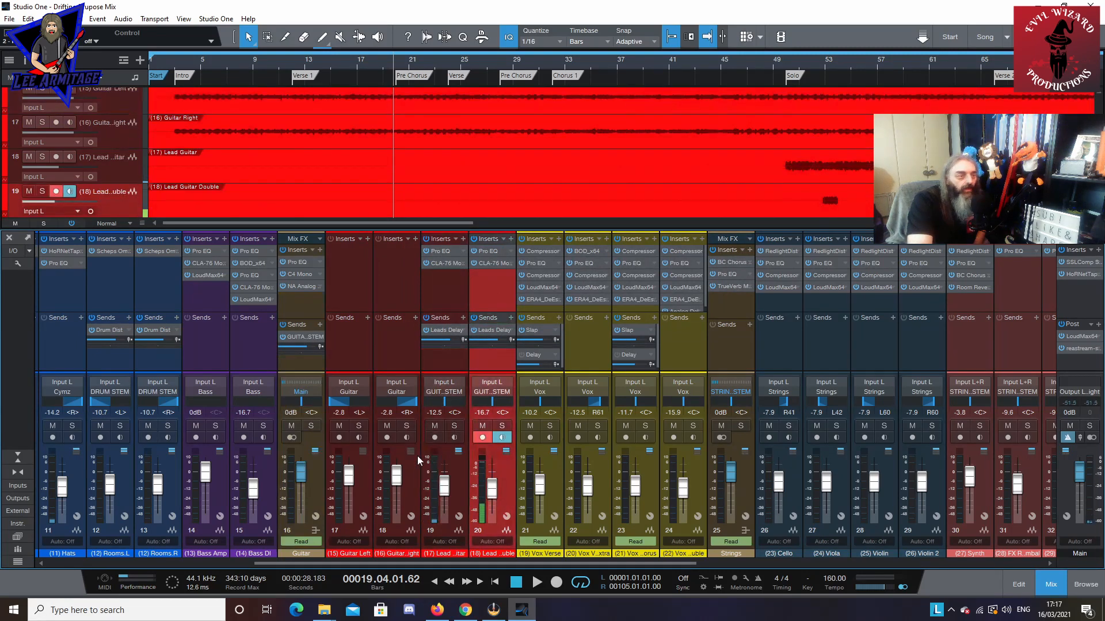
left_click(484, 438)
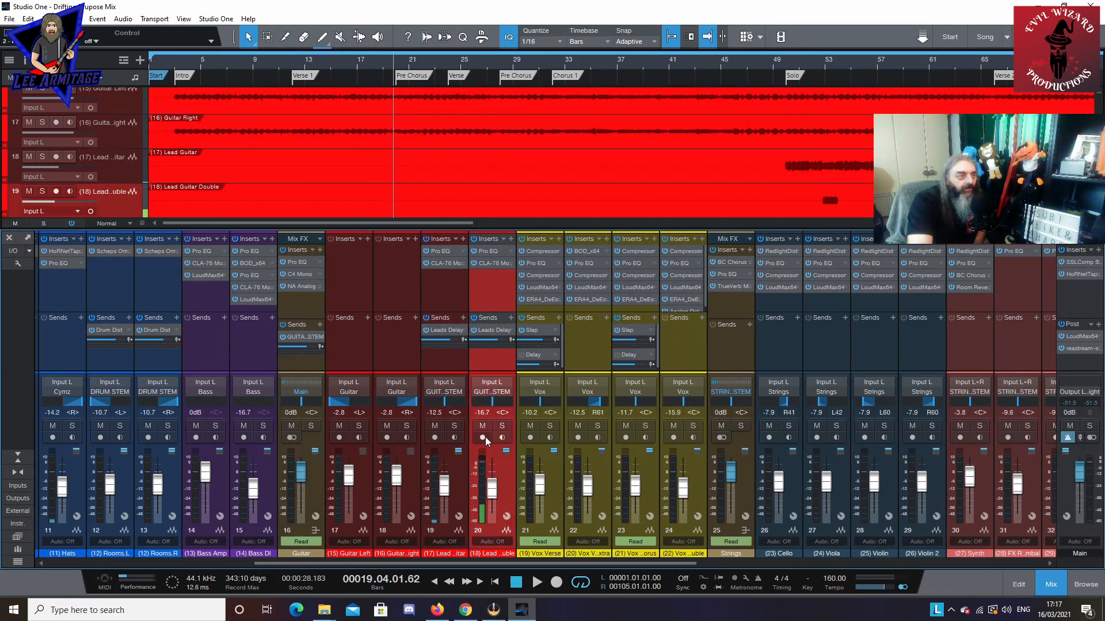
left_click(450, 250)
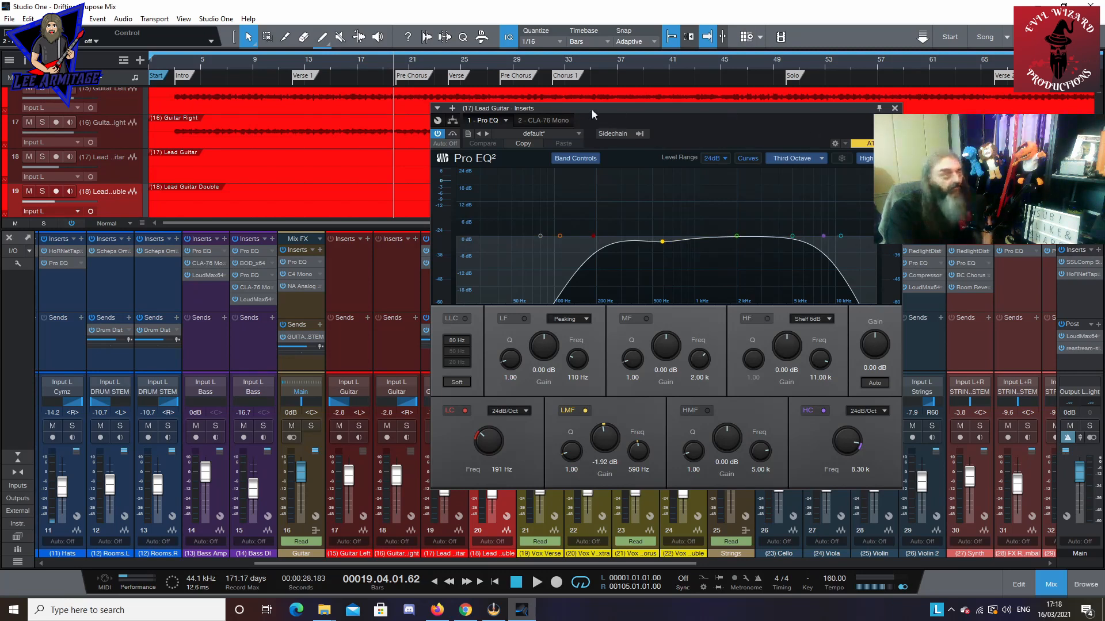
left_click(556, 121)
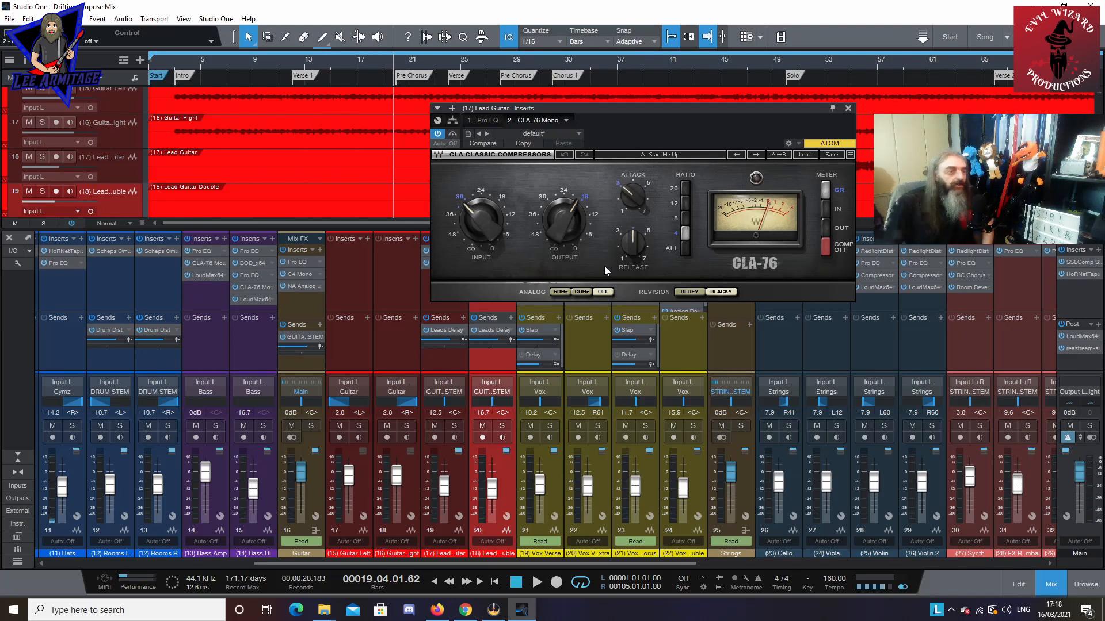
left_click(847, 109)
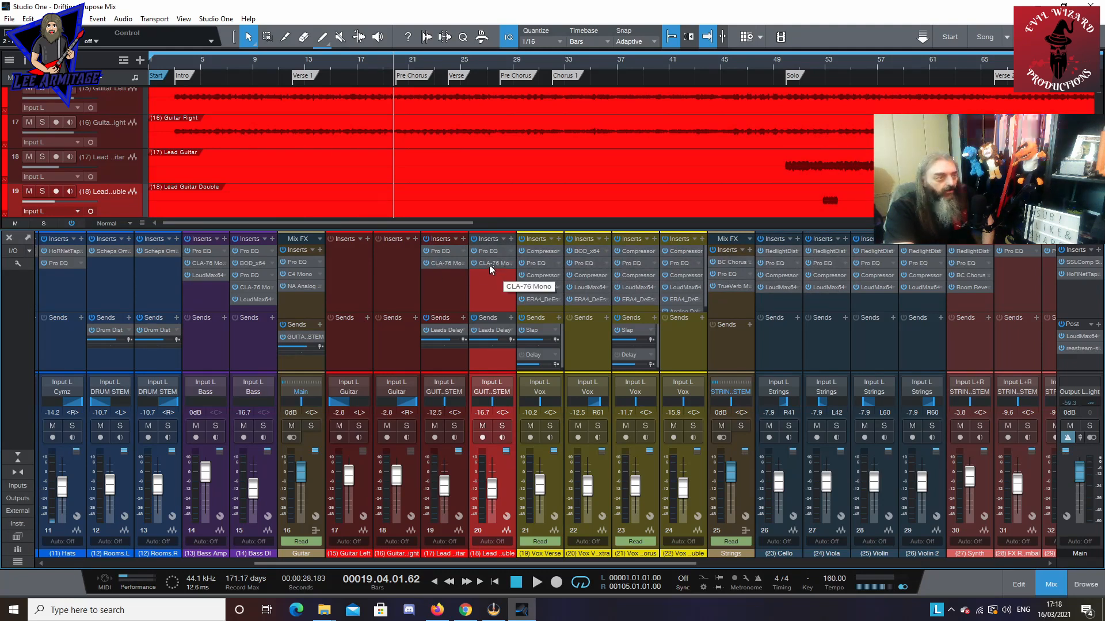
Step: Disarm Lead Guitar Double, and review the SuperTap 2-Taps Stereo and Pro EQ inserts on the Leads Delay channel
left_click(437, 331)
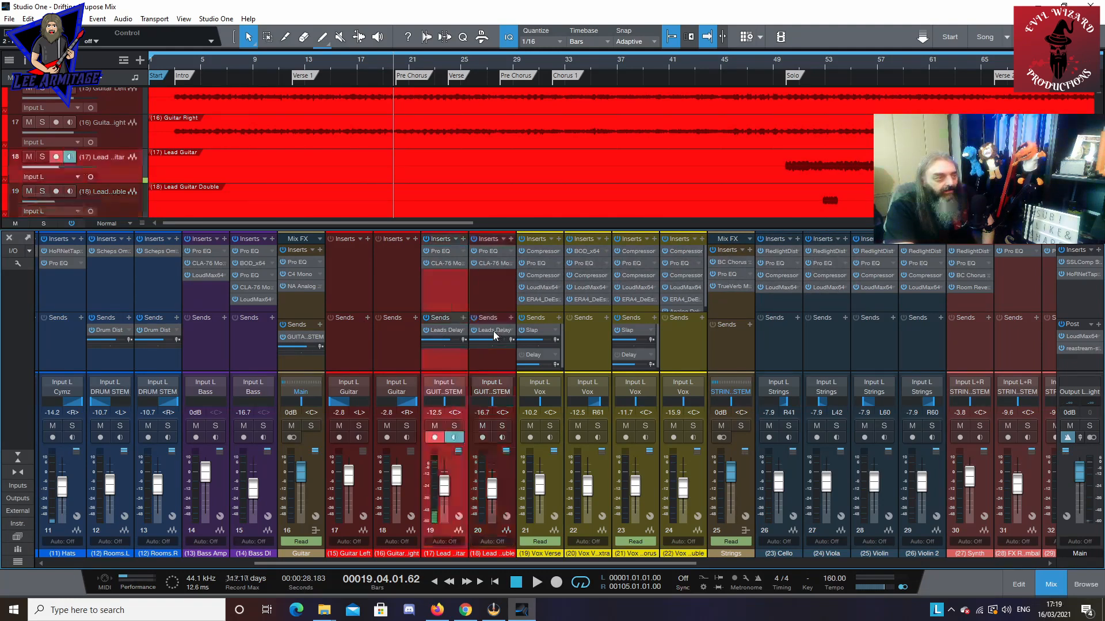
left_click(493, 331)
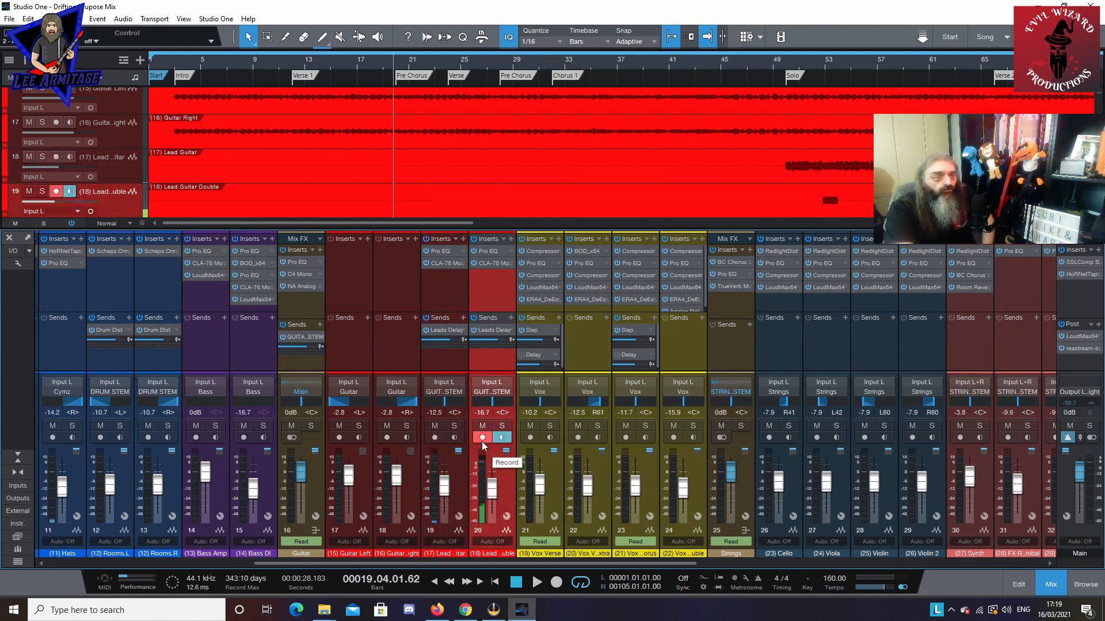
left_click(482, 437)
left_click(852, 564)
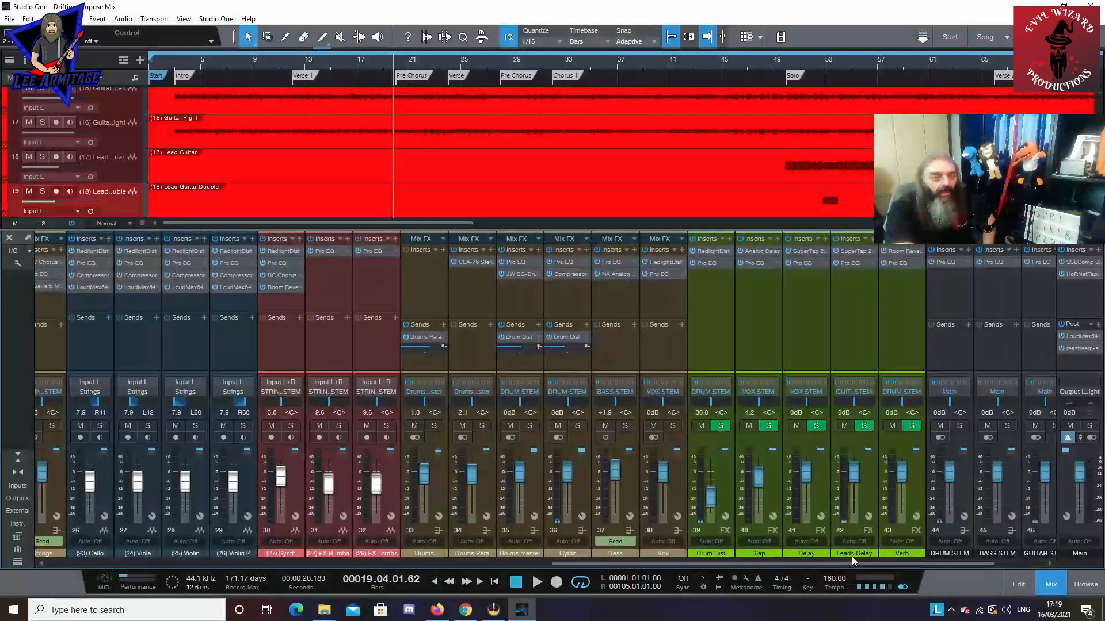
left_click(850, 251)
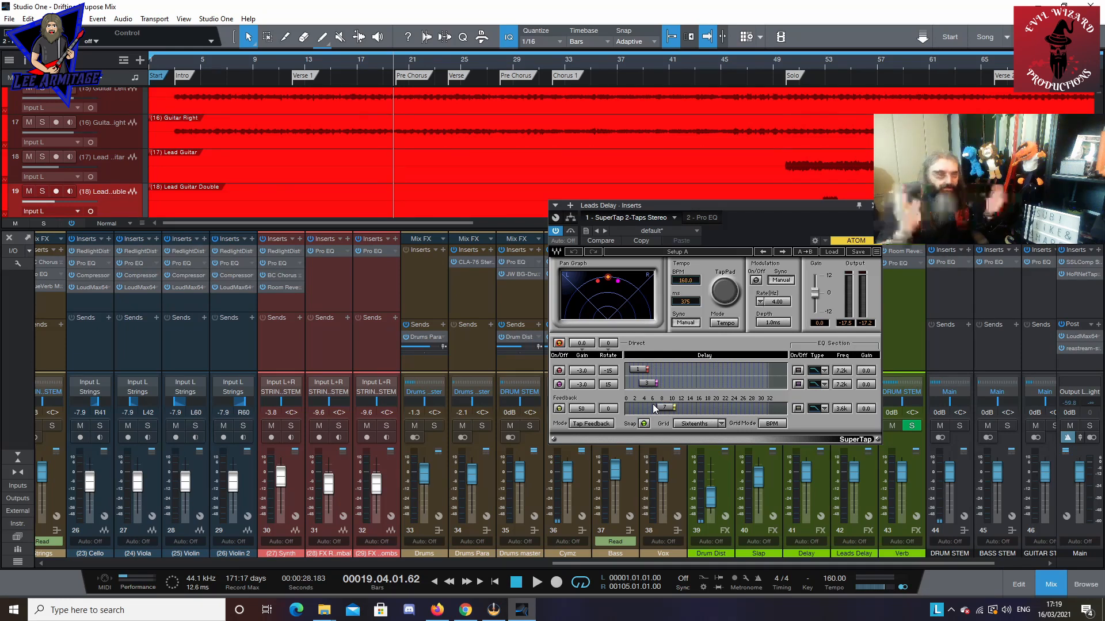
left_click(705, 218)
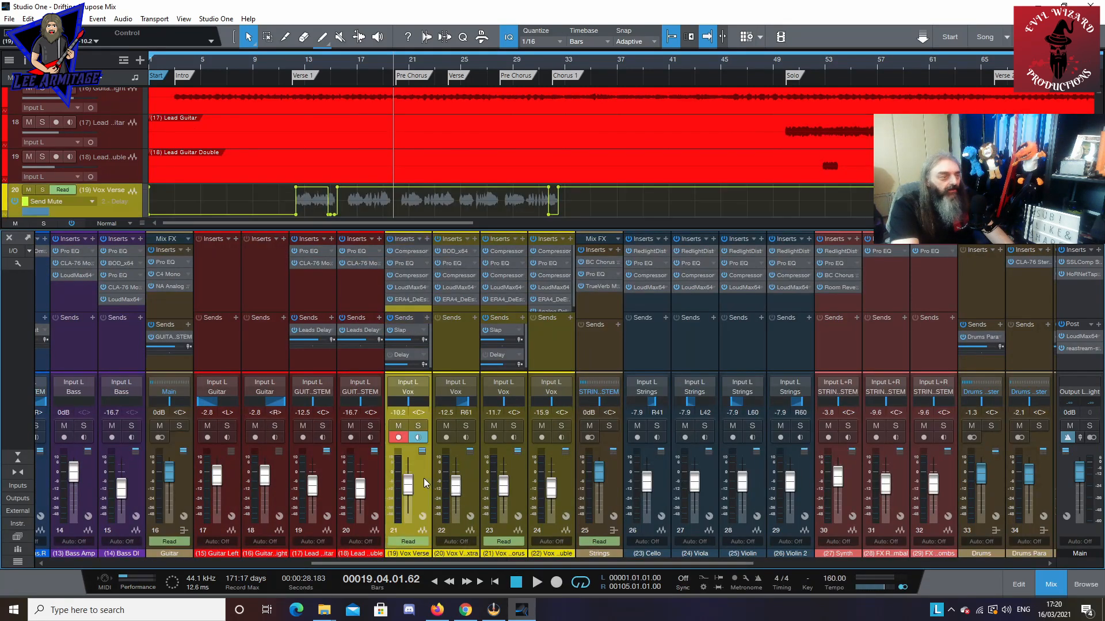
Step: Select through the vocal channels from Vox Verse to Vox Chorus Double, and disarm recording on Vox Chorus Double
left_click(424, 478)
left_click(561, 472)
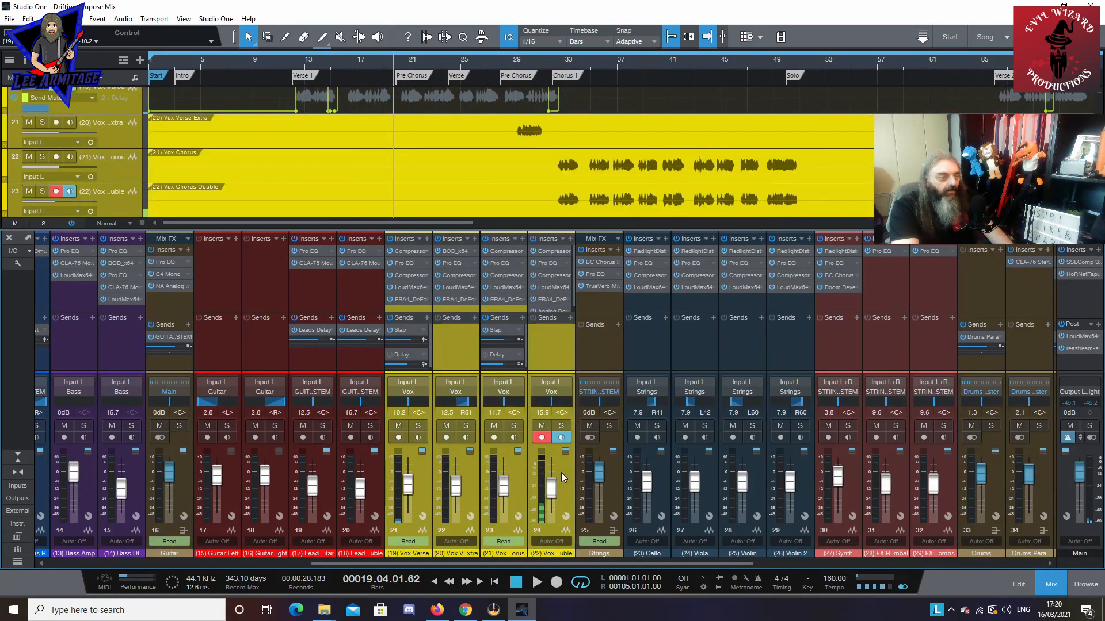
left_click(420, 501)
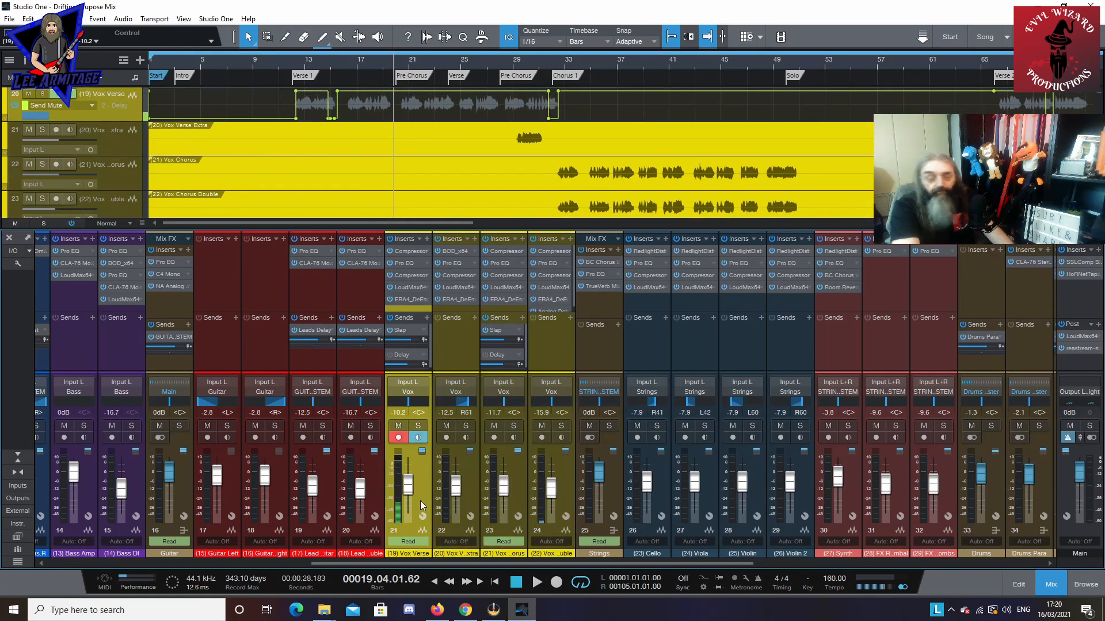
left_click(468, 495)
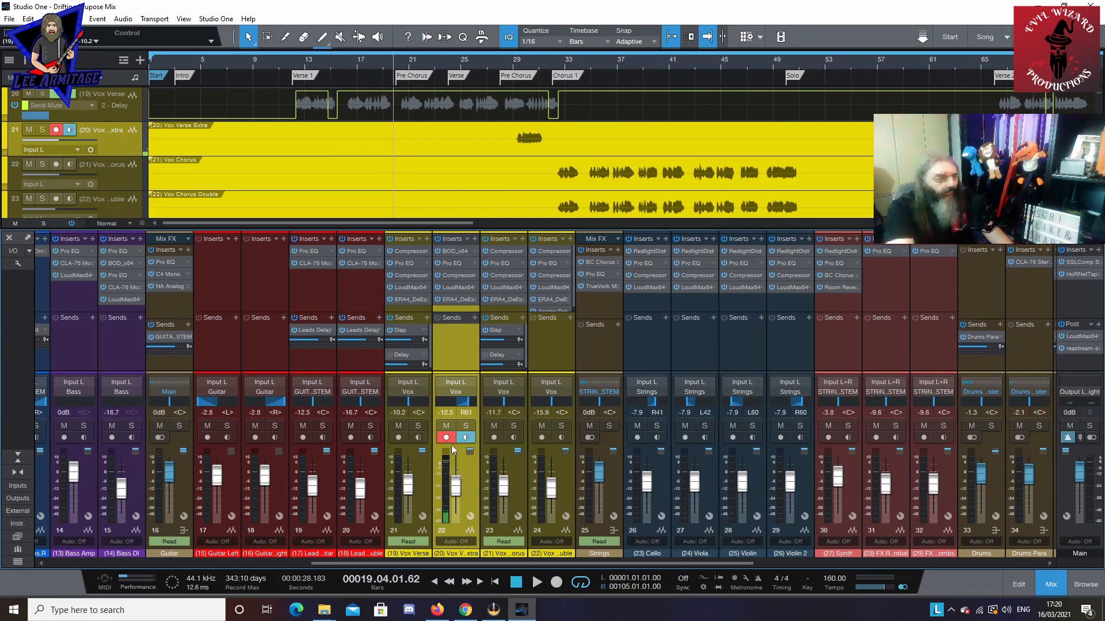
left_click(558, 475)
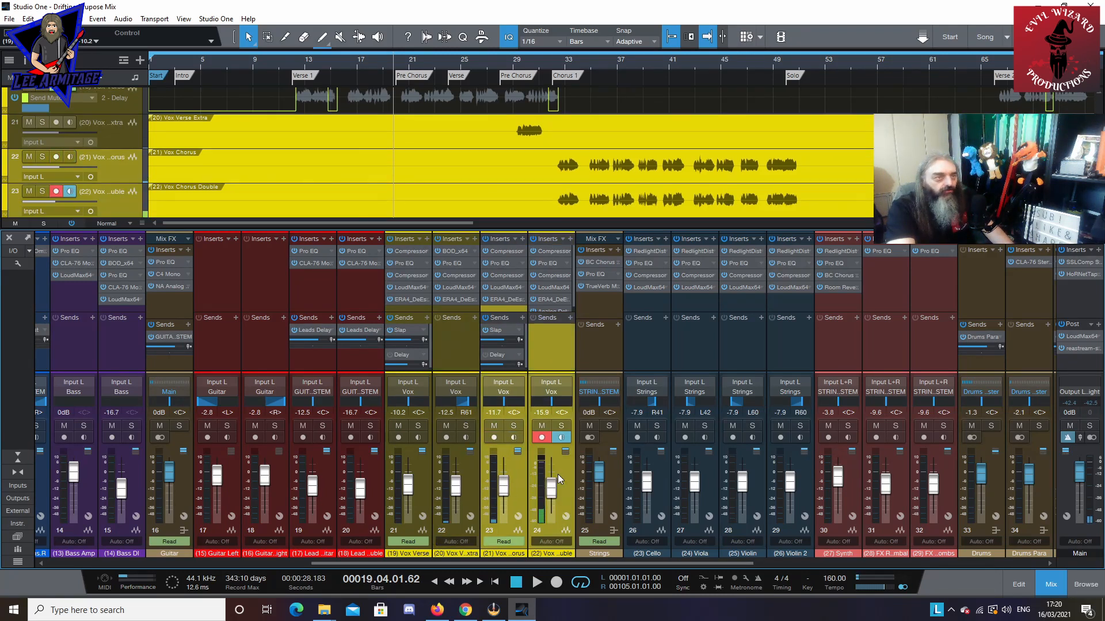
left_click(541, 437)
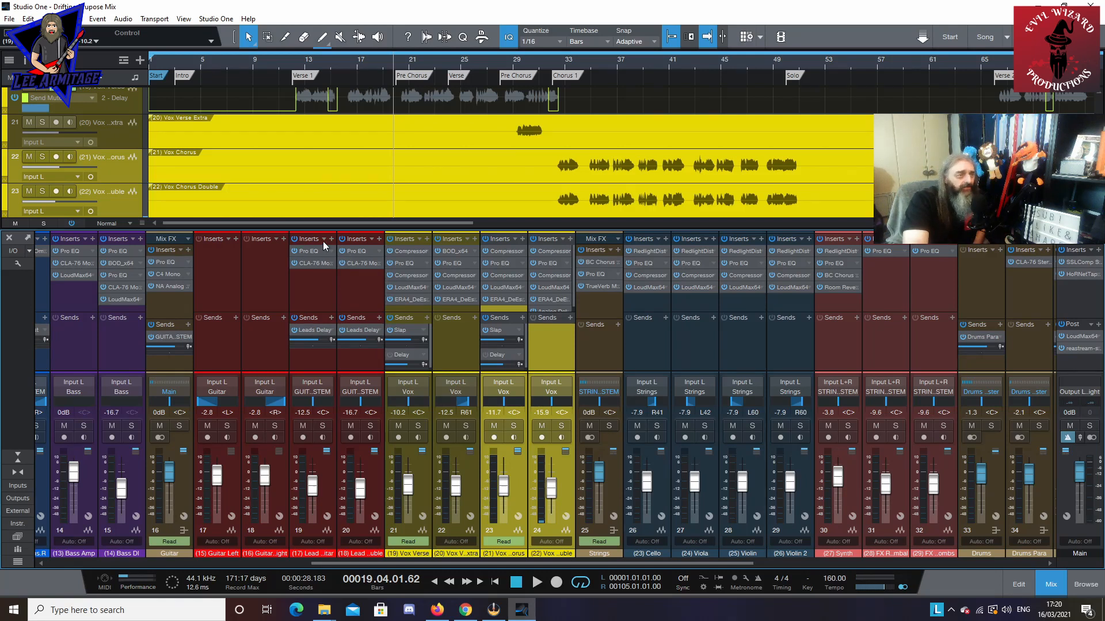
Step: Review both Compressors, the Pro EQ, LoudMax64 and ERA4 De-Esser inserts on Vox Verse, and close the plug-in window
left_click(409, 251)
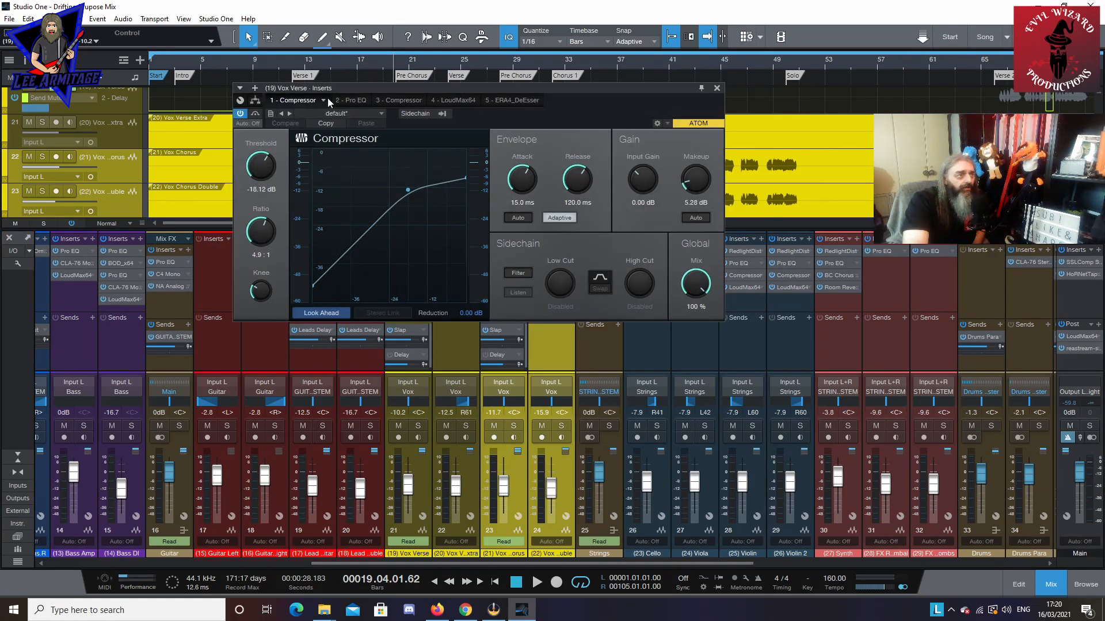
left_click(359, 101)
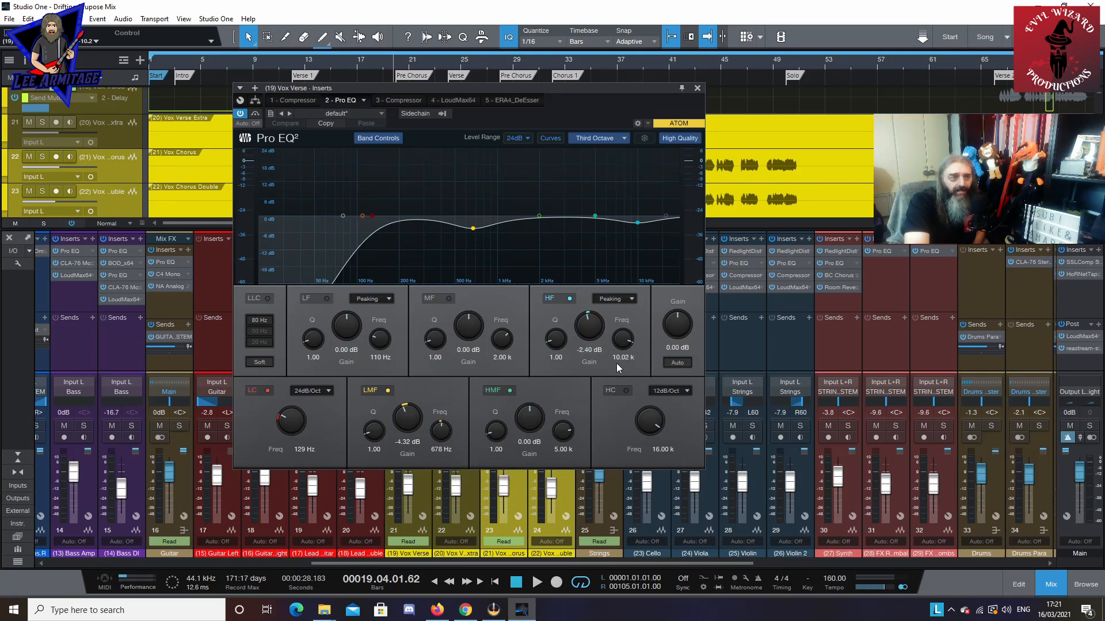
left_click(394, 101)
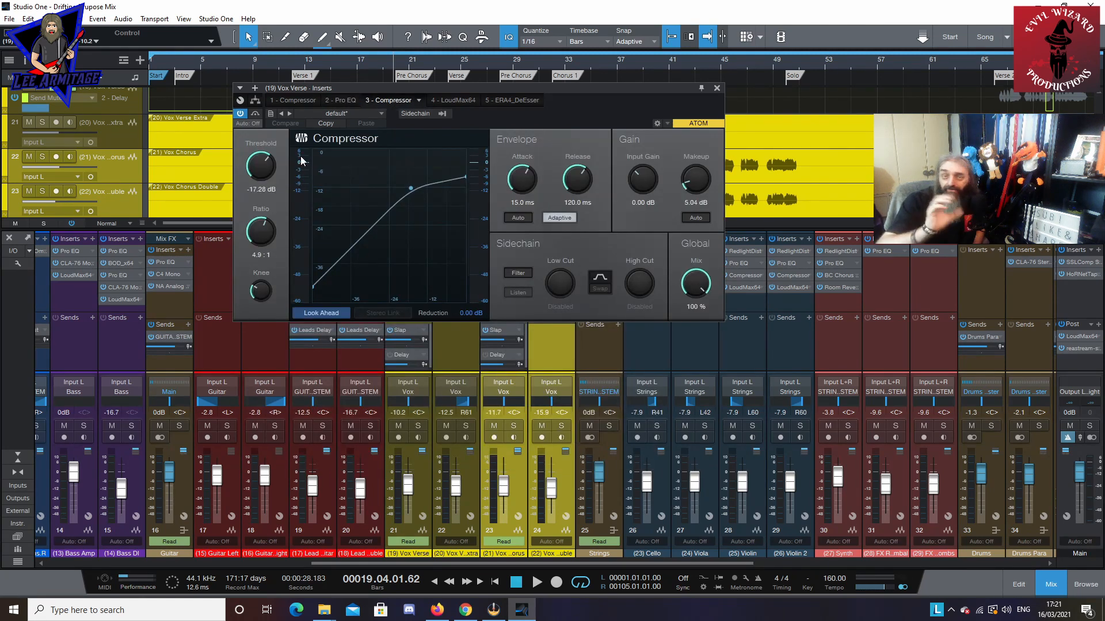
mouse_move(301, 162)
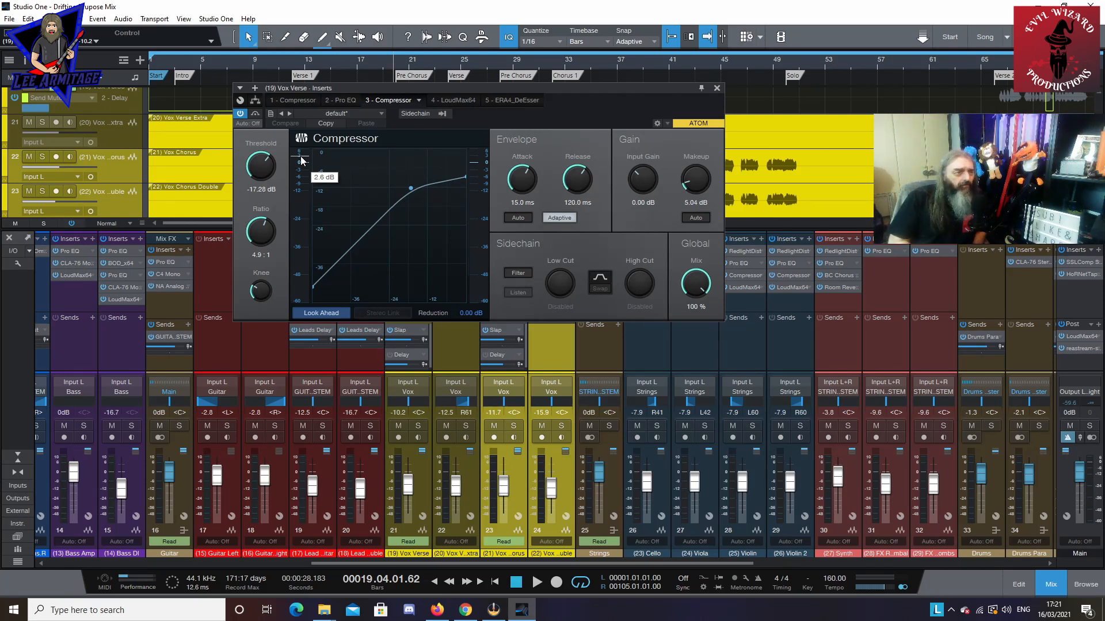
left_click(453, 100)
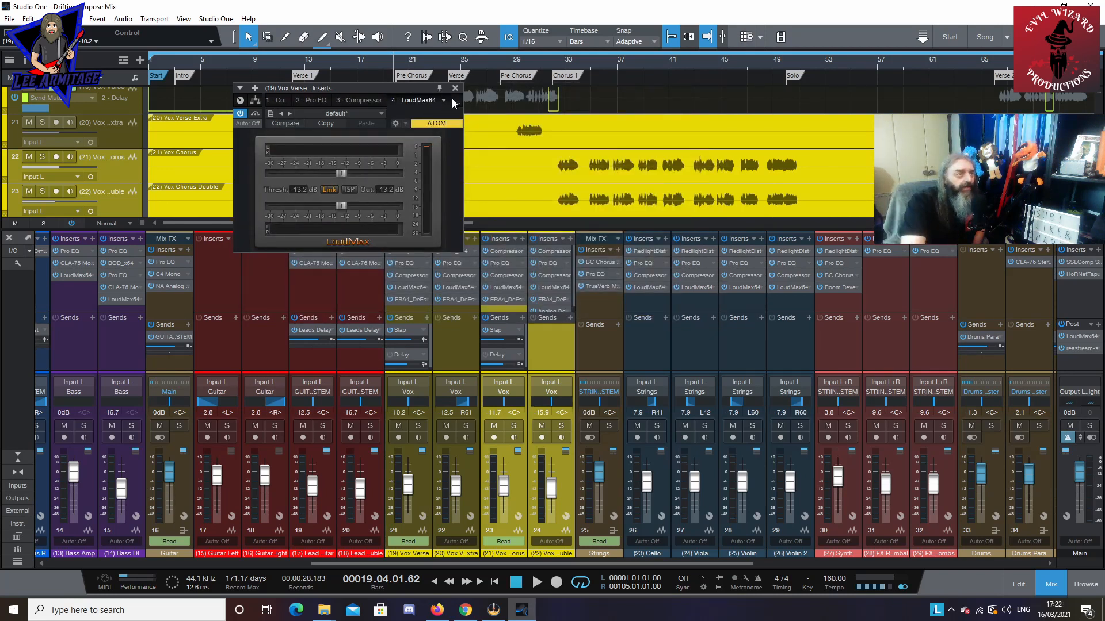
left_click(441, 101)
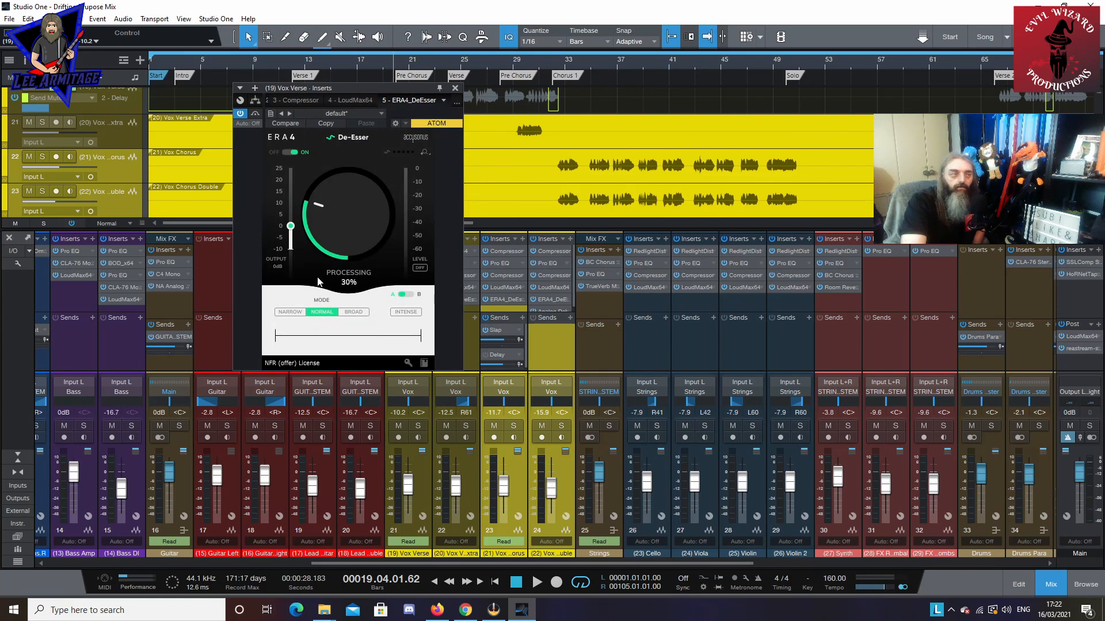
key("Escape")
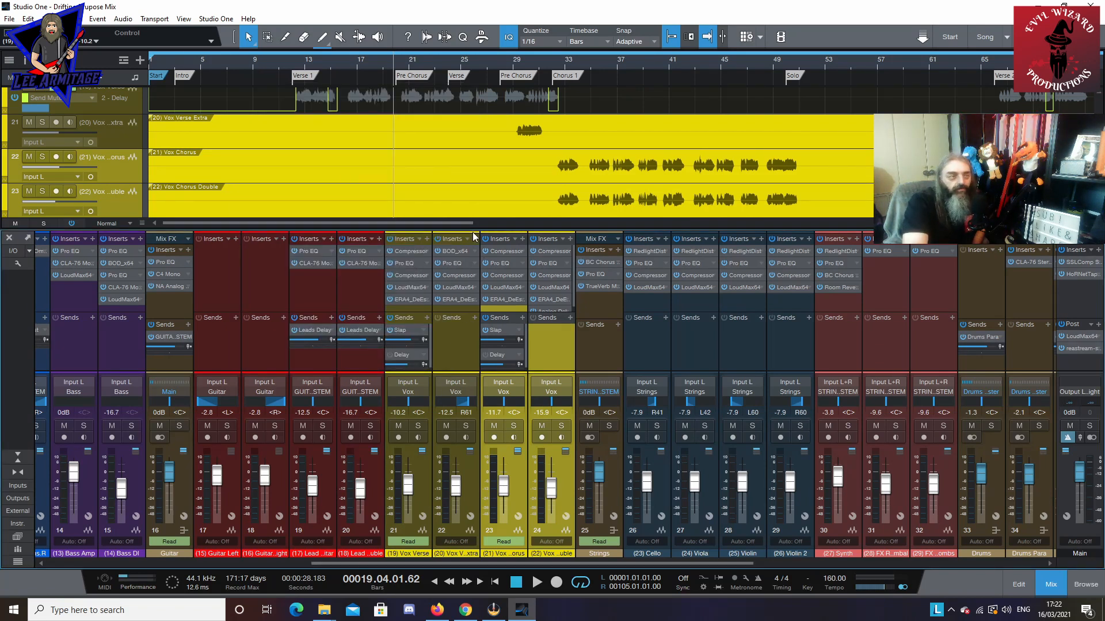
Step: Review the BOD_x64 insert on Vox Verse Extra and the Analog Delay insert on Vox Chorus Double, closing each plug-in window
left_click(450, 250)
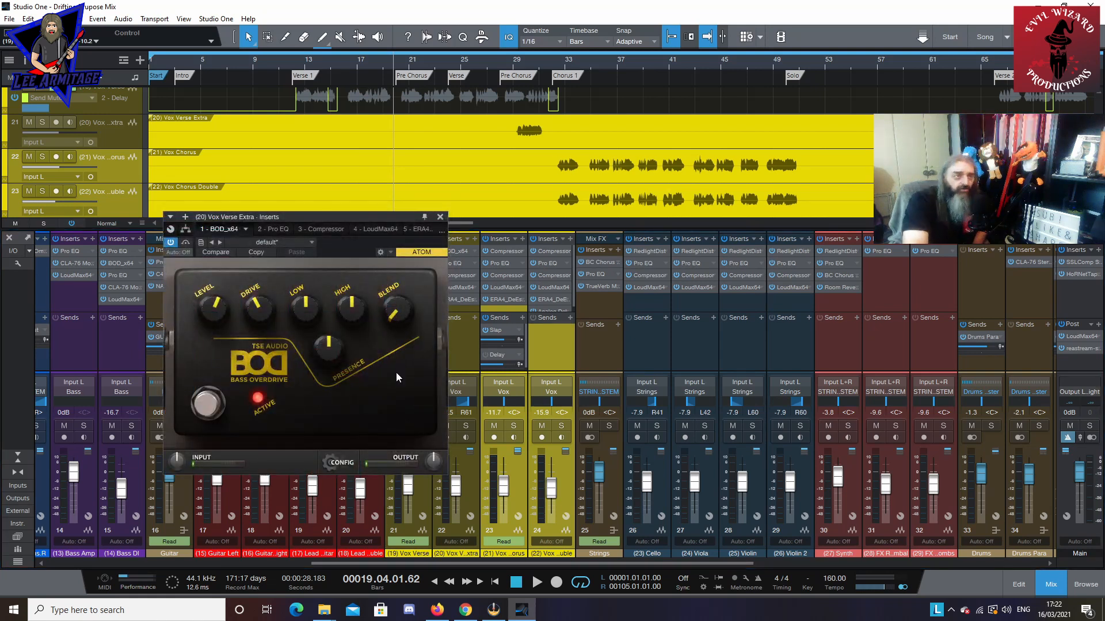
left_click(440, 218)
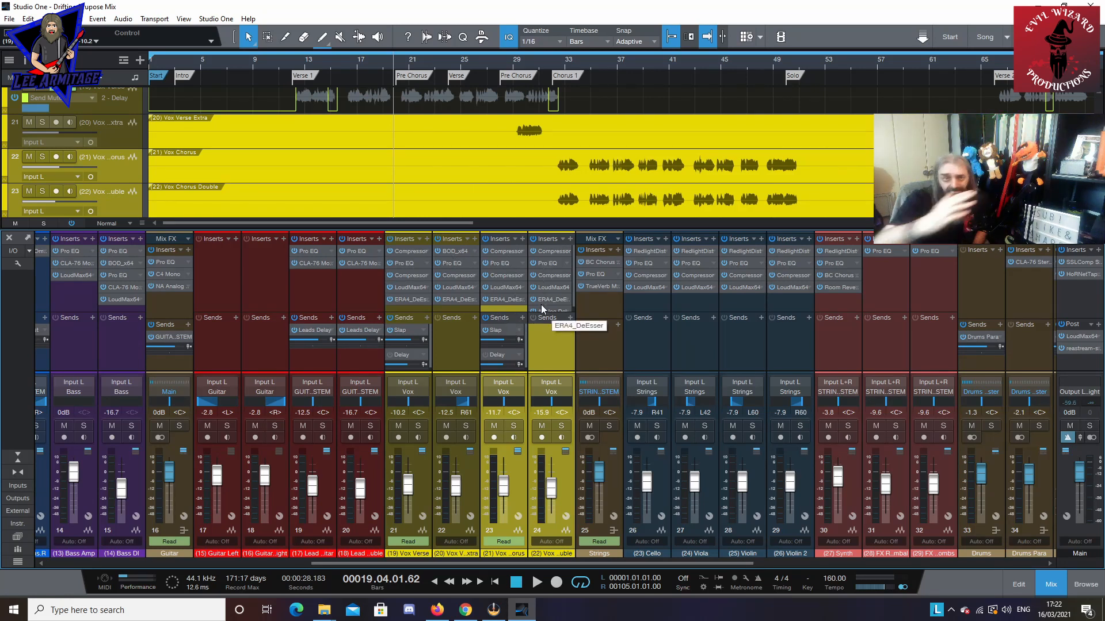
scroll(541, 305, "down", 1)
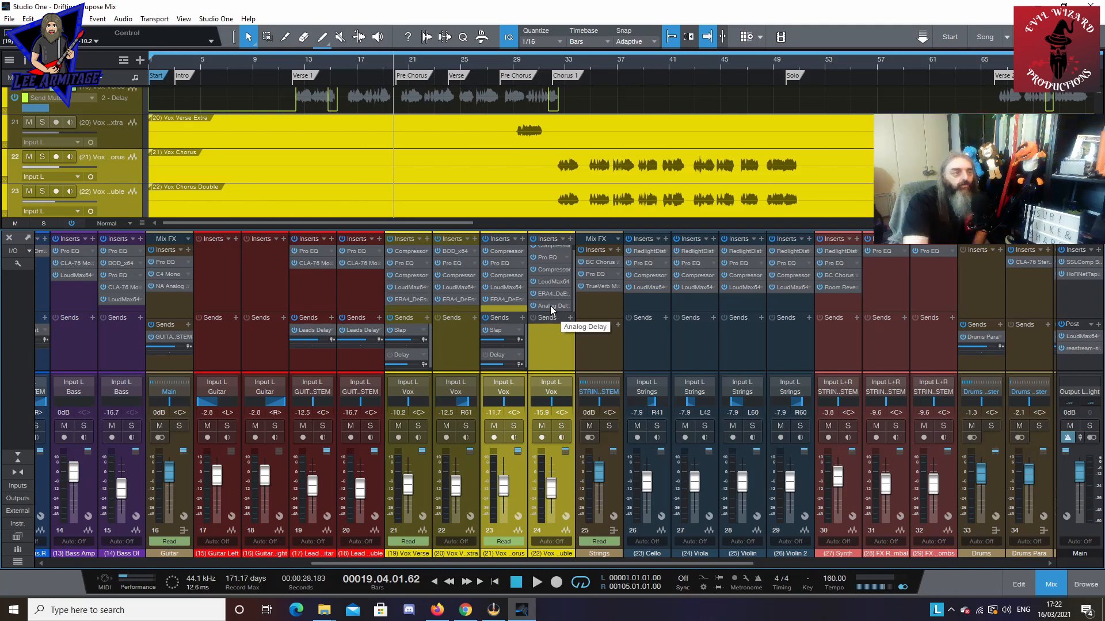
left_click(550, 306)
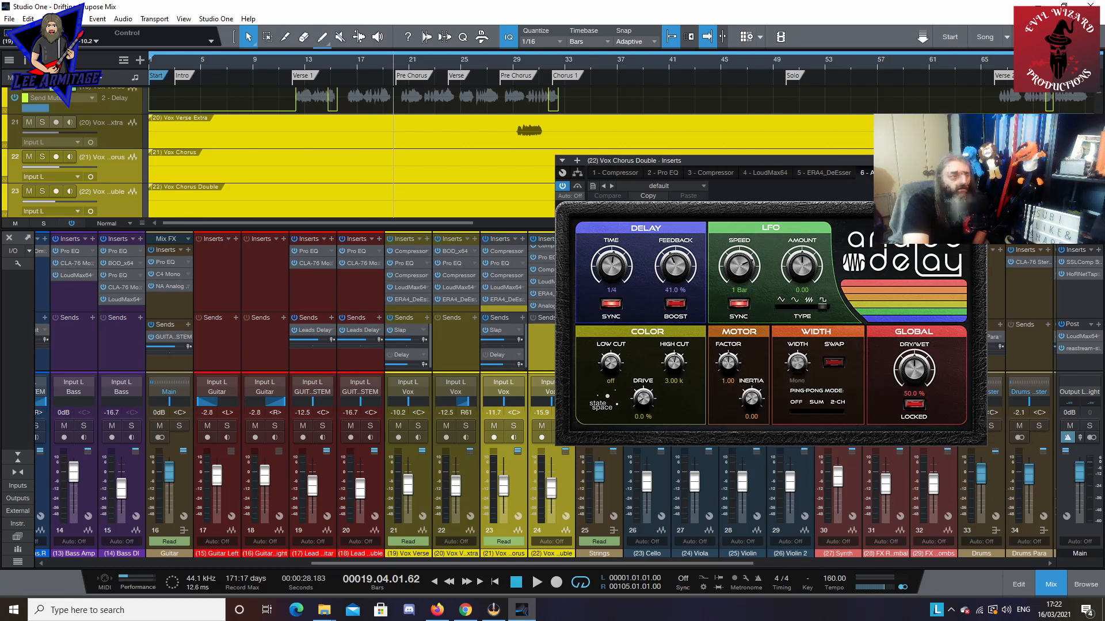
left_click(979, 161)
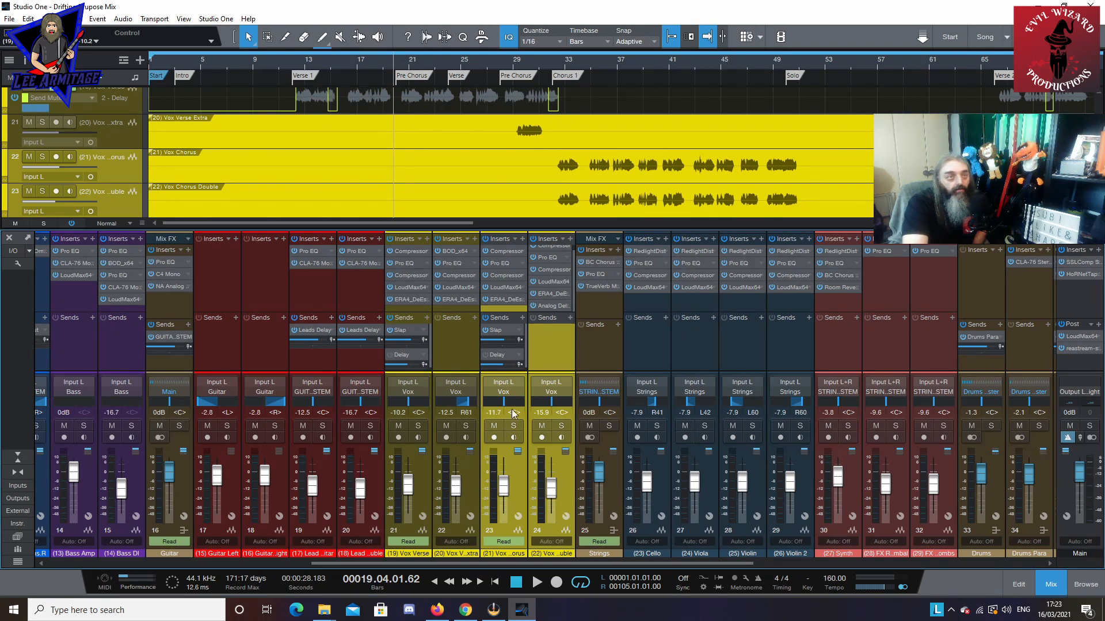
Step: Review the RedlightDist and Pro EQ inserts on the Vox bus, and close the plug-in window
left_click_drag(507, 564, 775, 568)
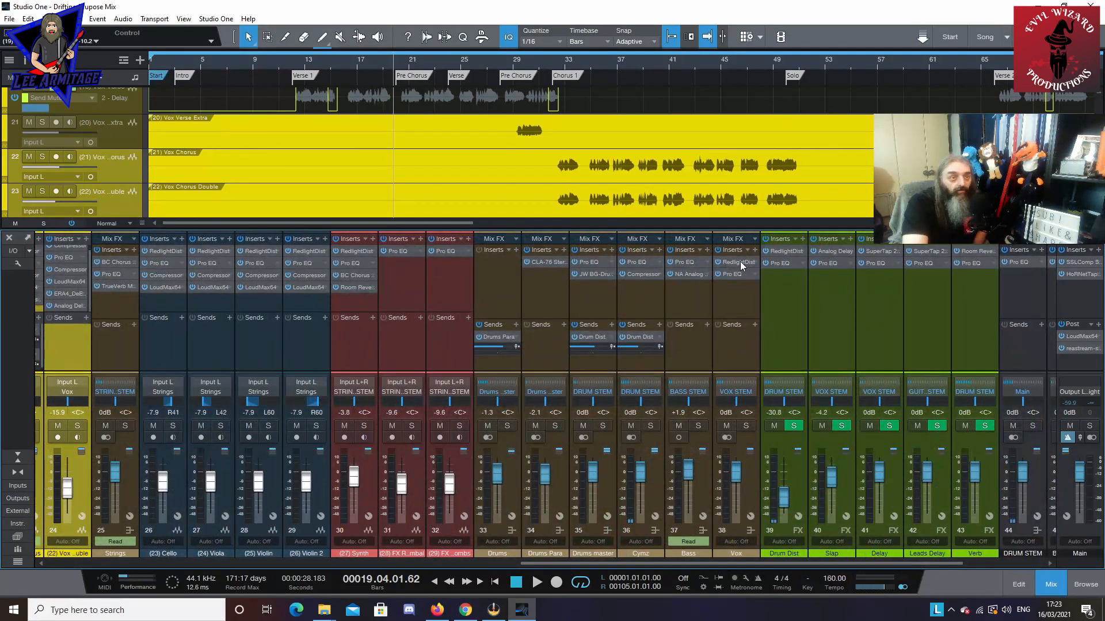
left_click(736, 262)
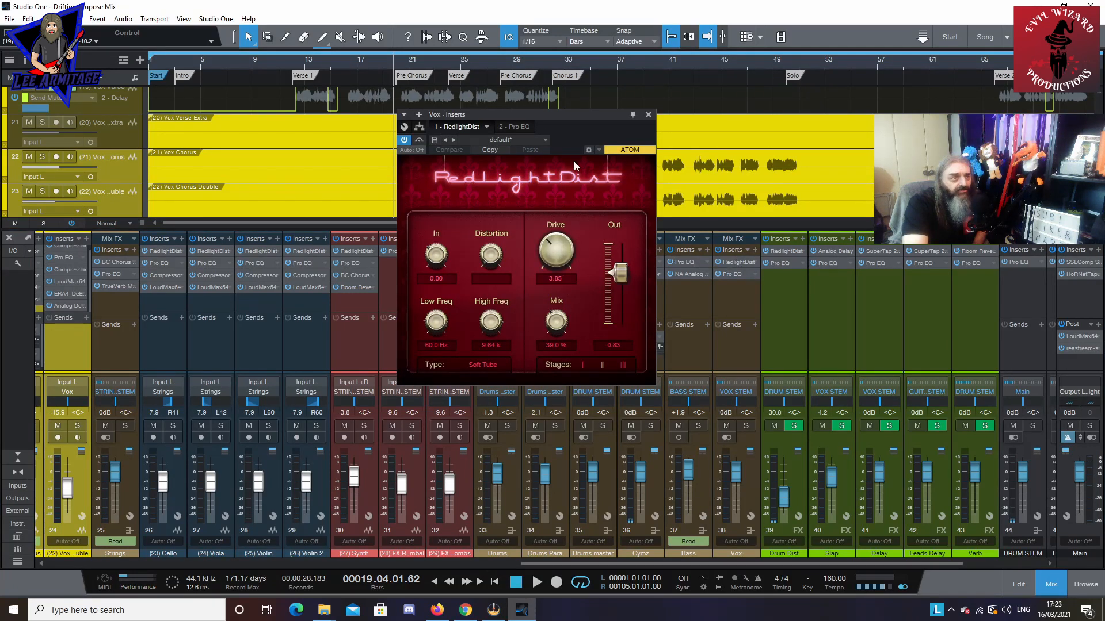
left_click(509, 126)
left_click(862, 115)
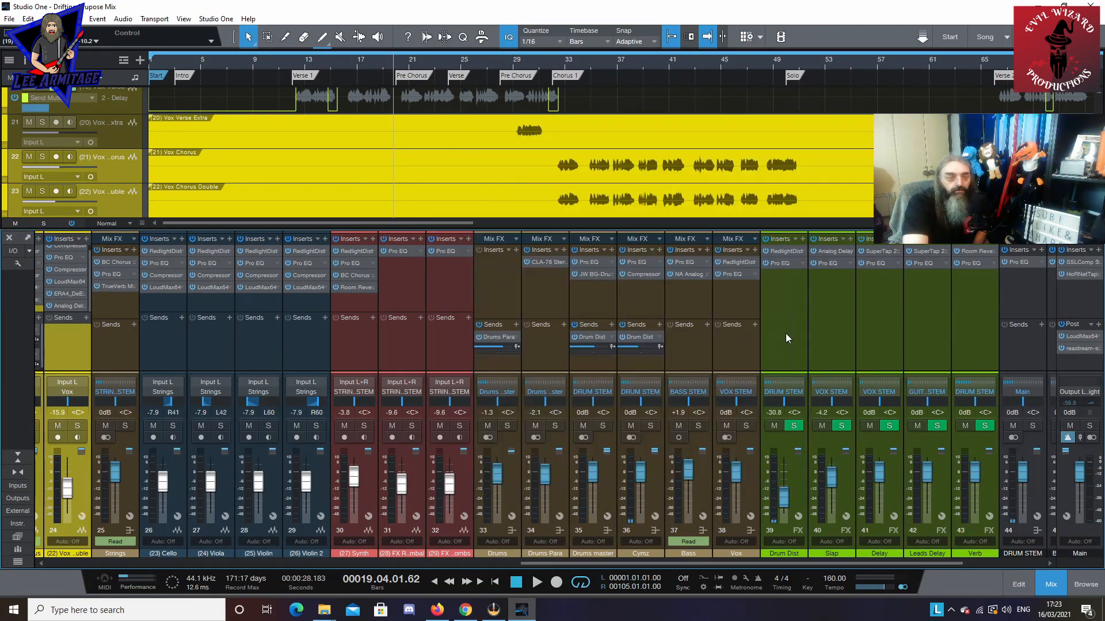
Step: Review the Analog Delay and Pro EQ on the Slap channel and the SuperTap 2-Taps Stereo and Pro EQ on the Delay channel
left_click(837, 250)
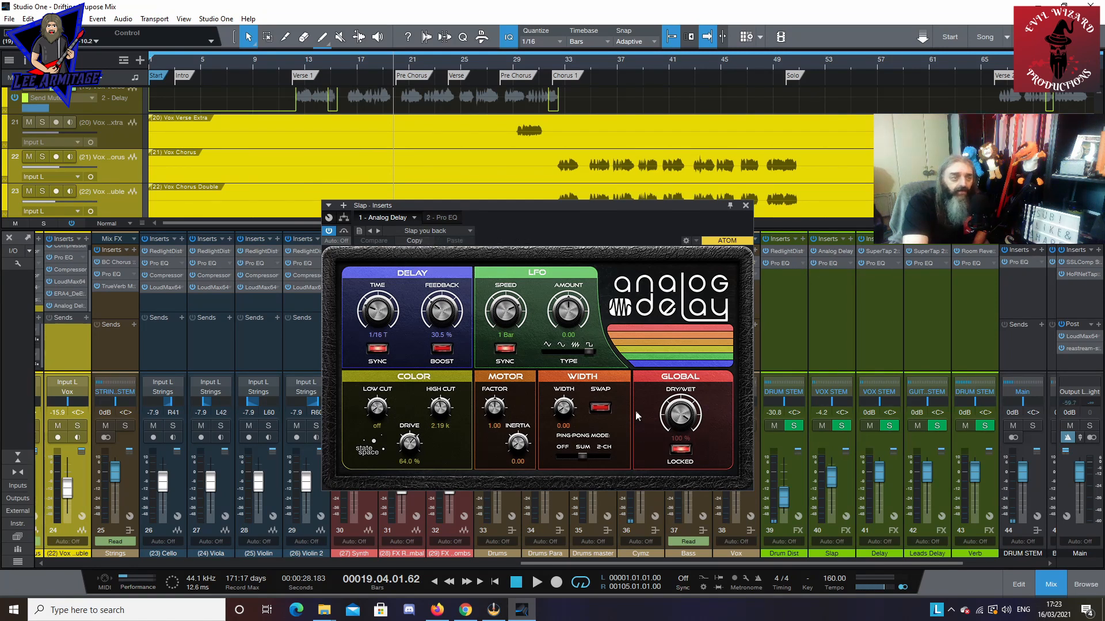
left_click(442, 217)
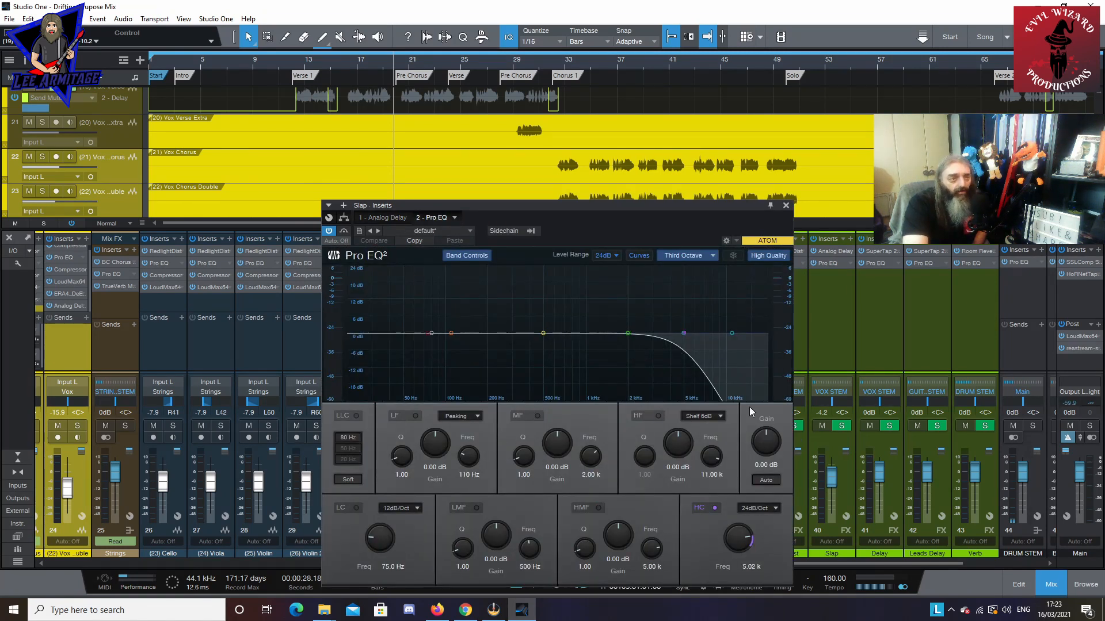
left_click(785, 206)
left_click(872, 252)
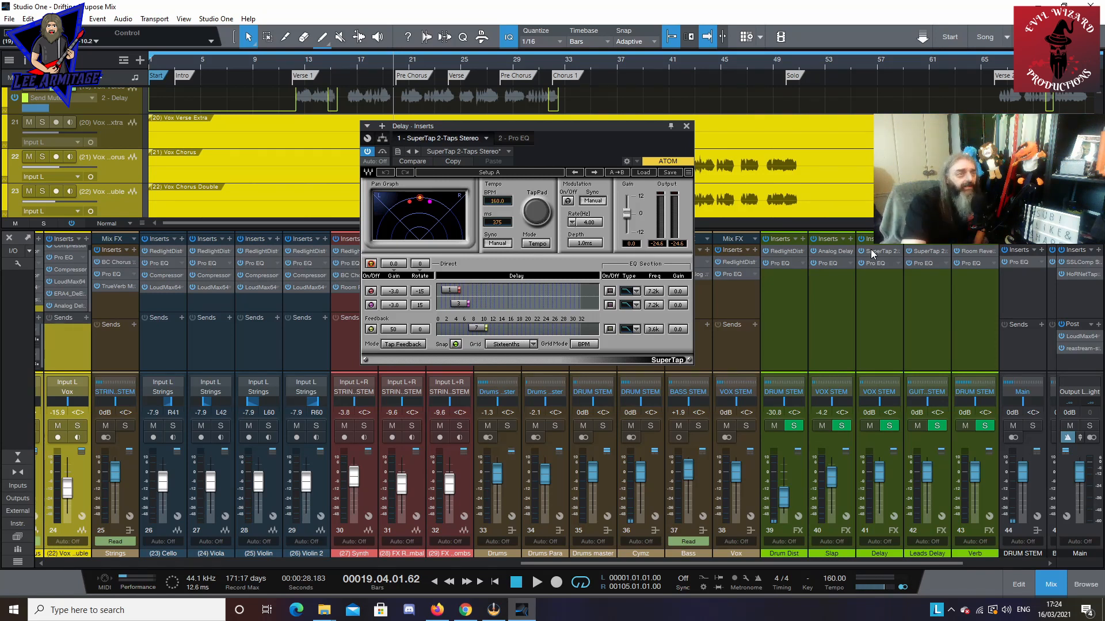
left_click(873, 266)
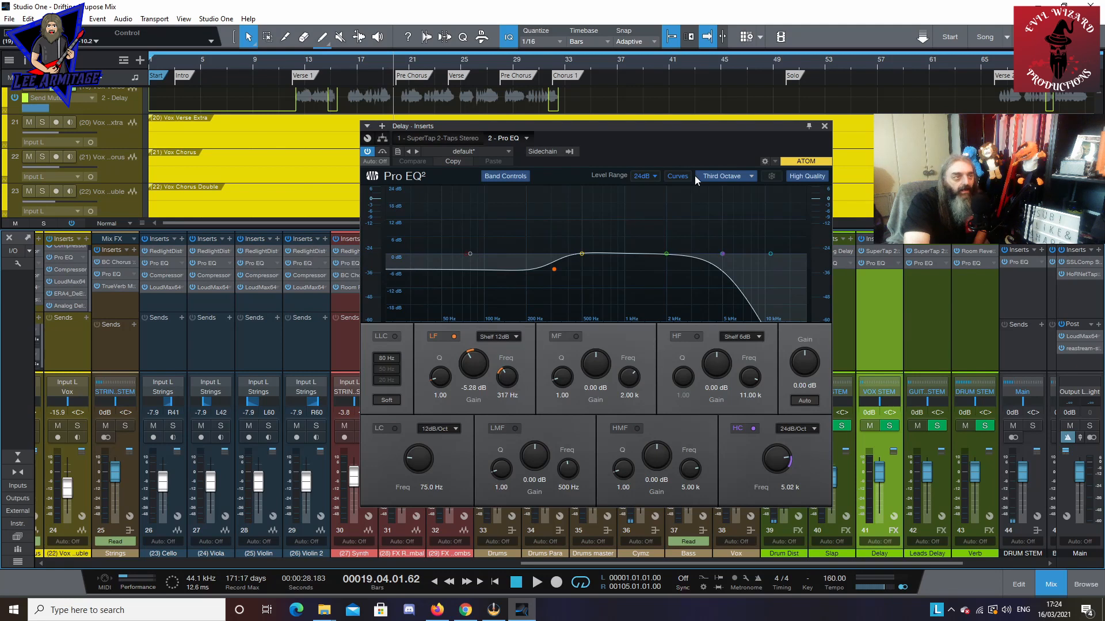
left_click(824, 126)
Step: Examine the Pro EQ bands on the GUITAR STEM and VOX STEM buses, closing each plug-in window
scroll(930, 333, "right", 2)
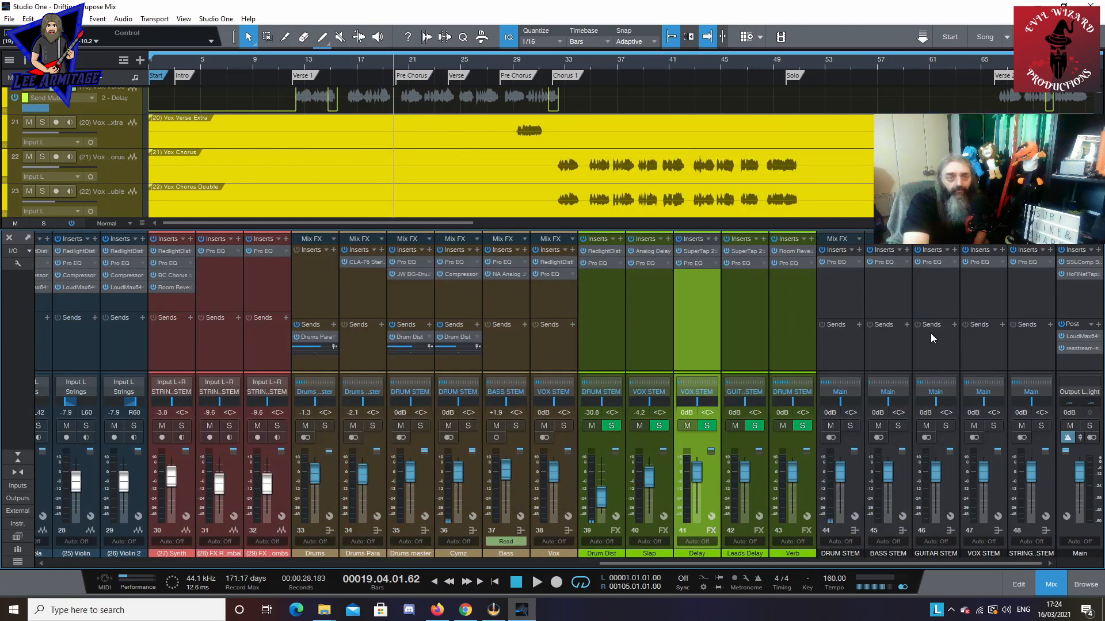
left_click(939, 264)
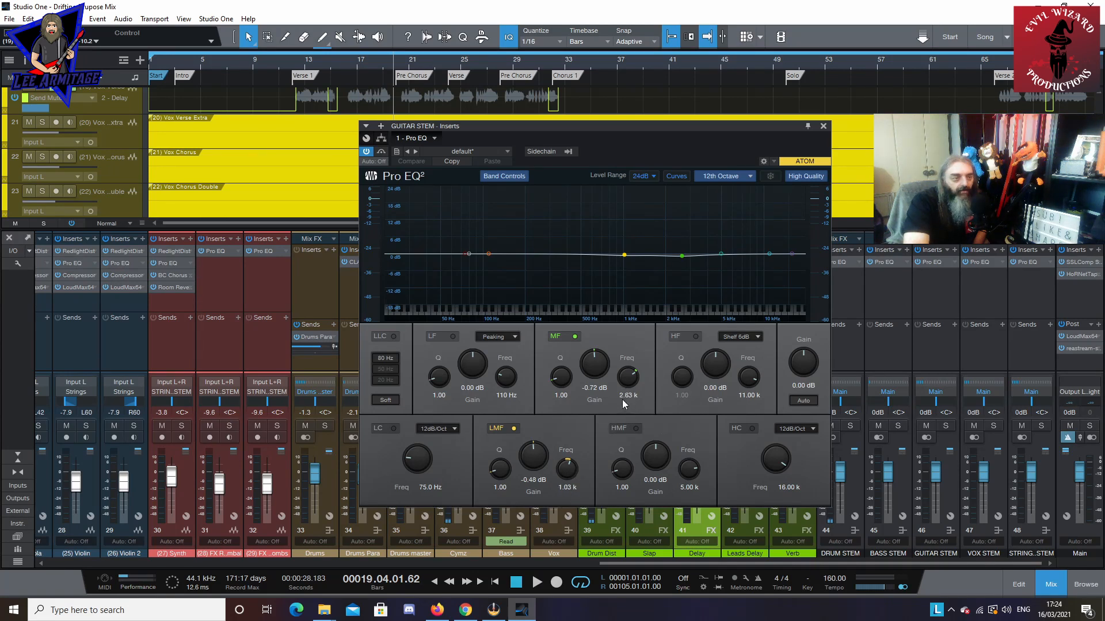
left_click(822, 127)
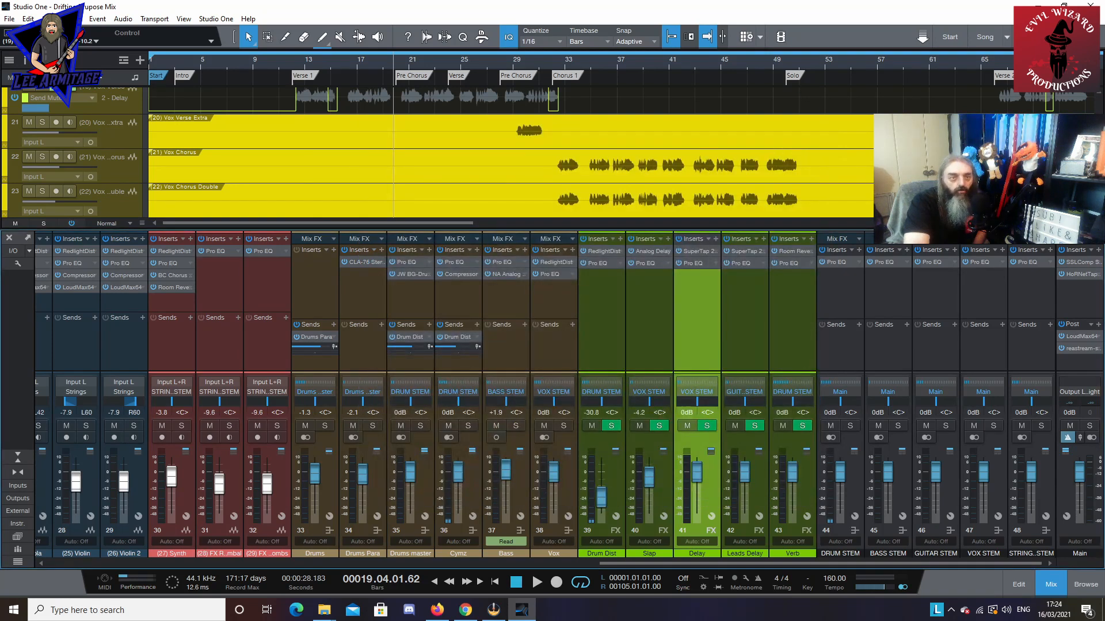
left_click(979, 262)
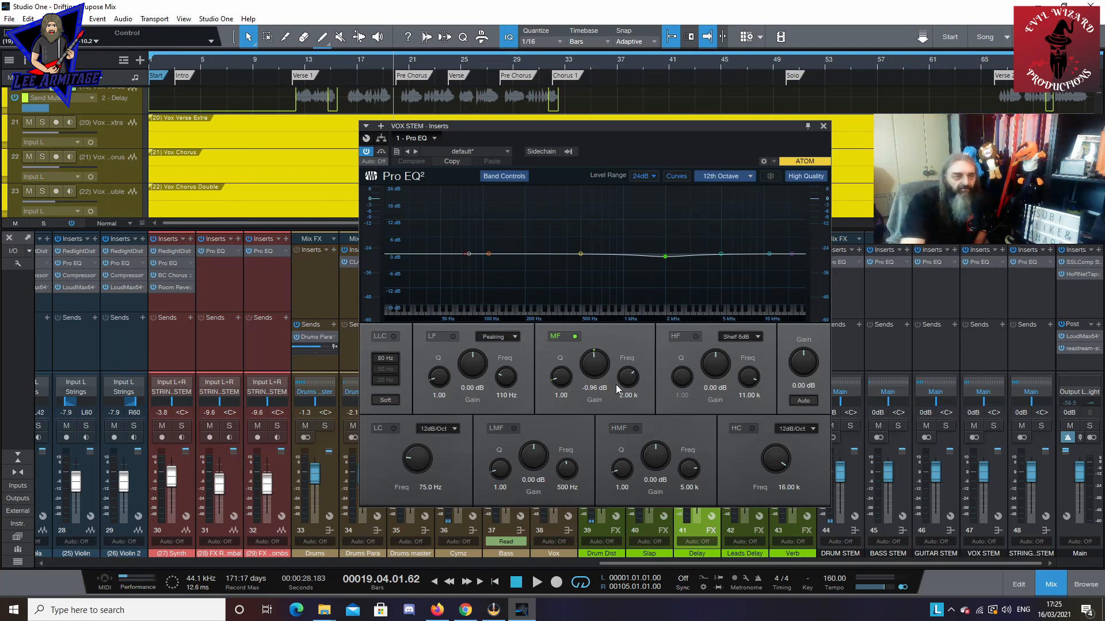
left_click(824, 126)
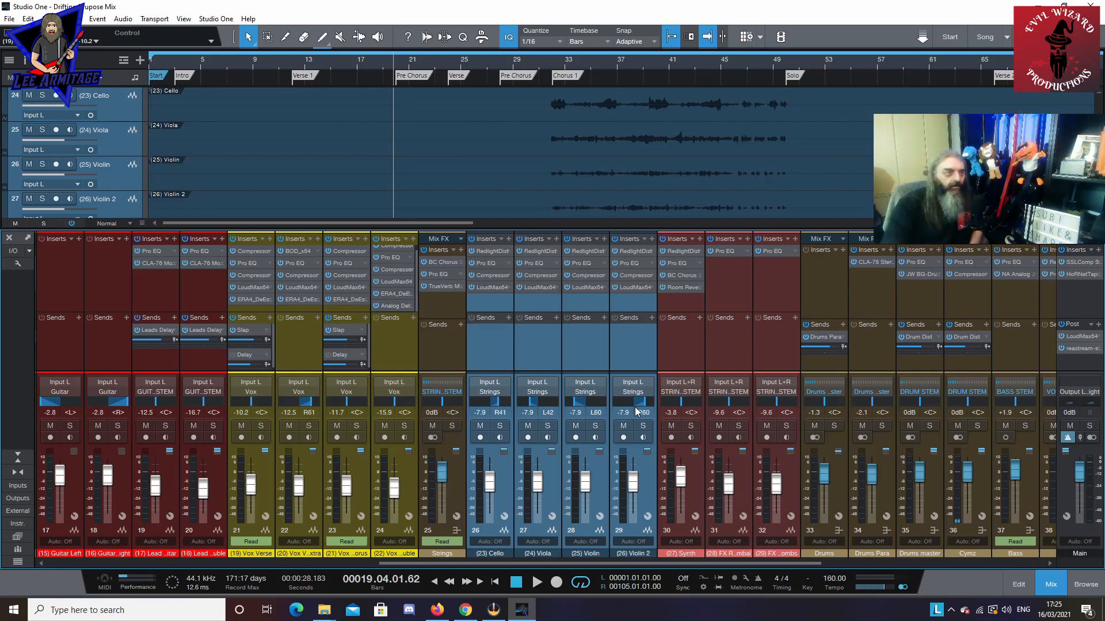
Step: Review the RedlightDist, Pro EQ, Compressor and LoudMax64 inserts on the Cello channel
left_click(483, 251)
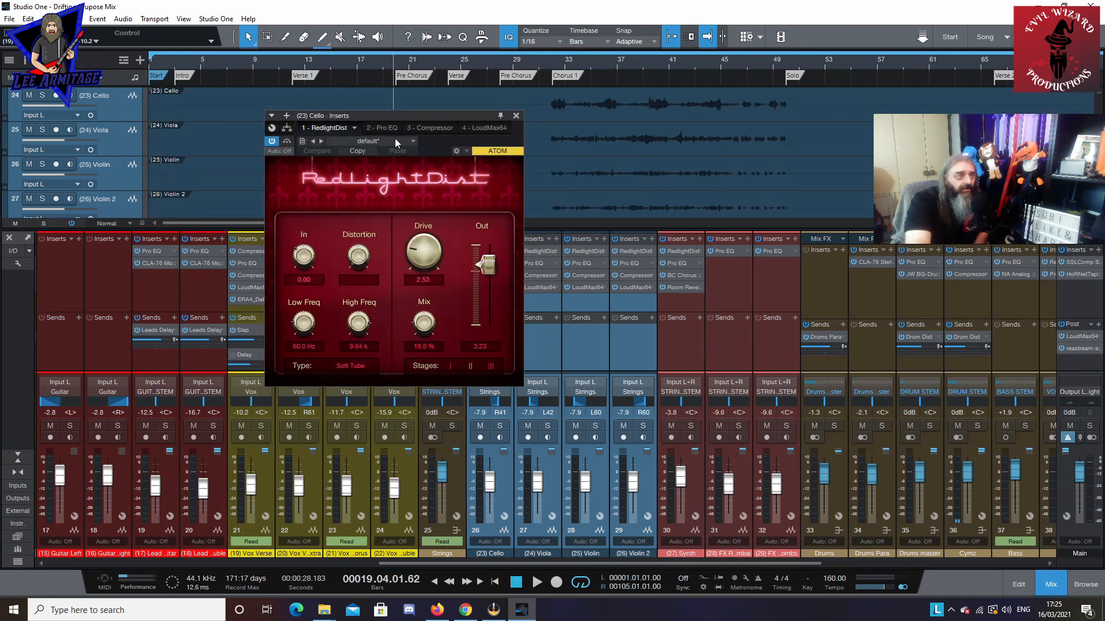
left_click(383, 128)
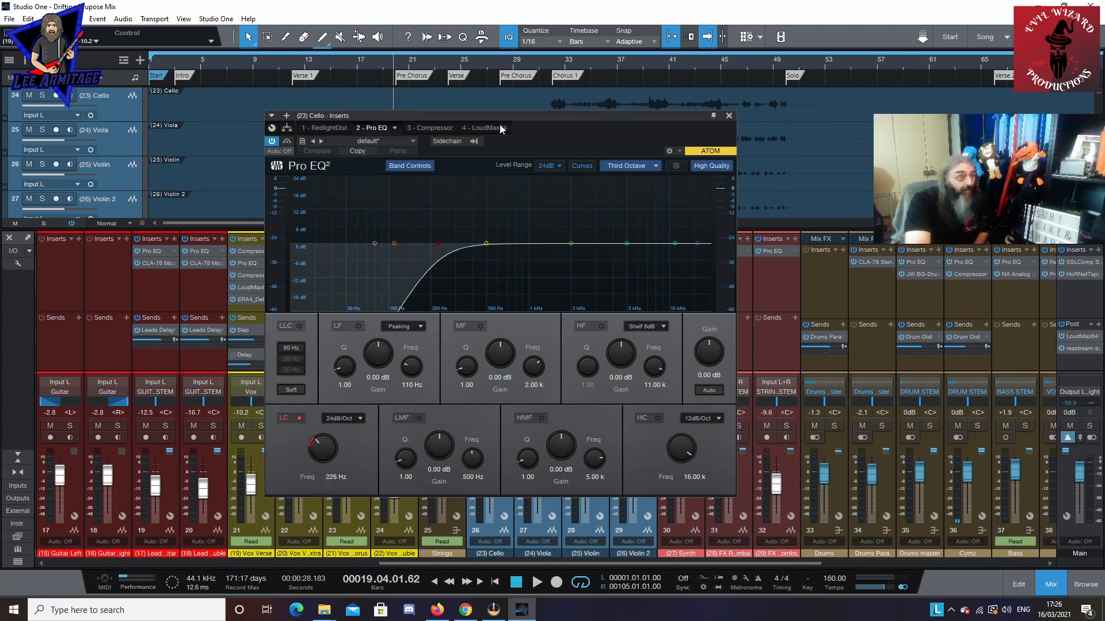
left_click(437, 128)
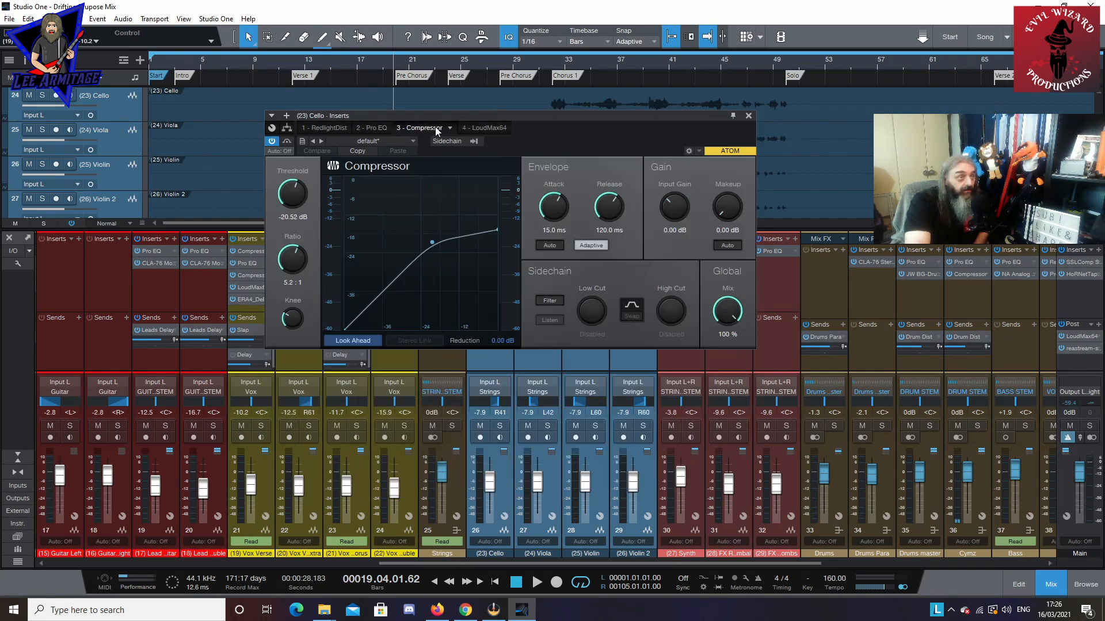
left_click(478, 128)
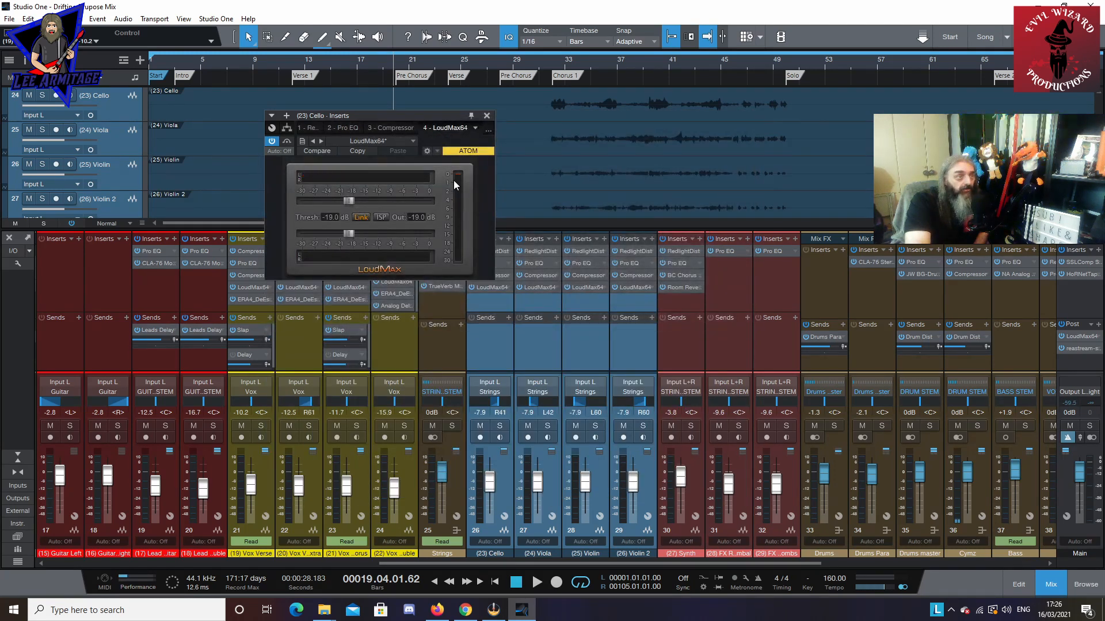
Step: Check the Pro EQ inserts on the Violin and Violin 2 channels, closing the plug-in window
left_click(582, 264)
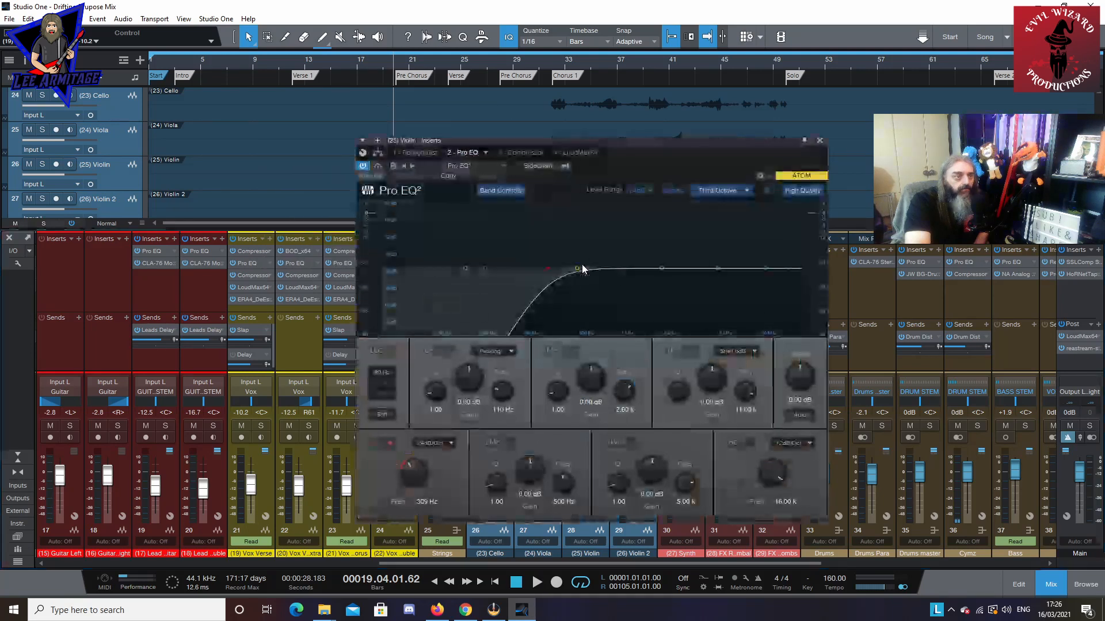
left_click(819, 141)
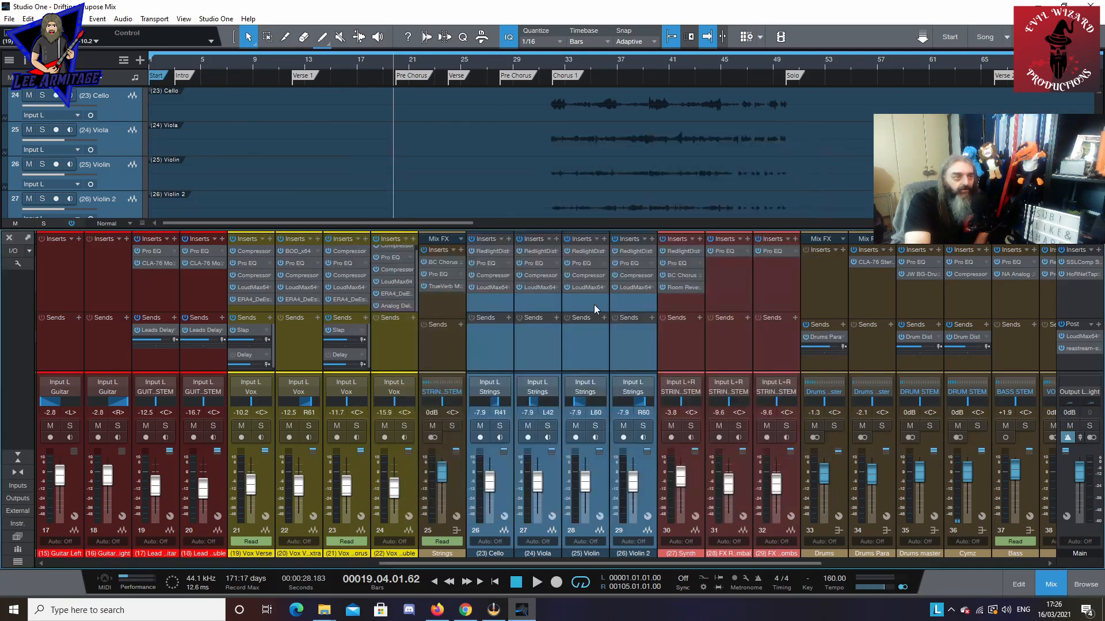
double_click(635, 261)
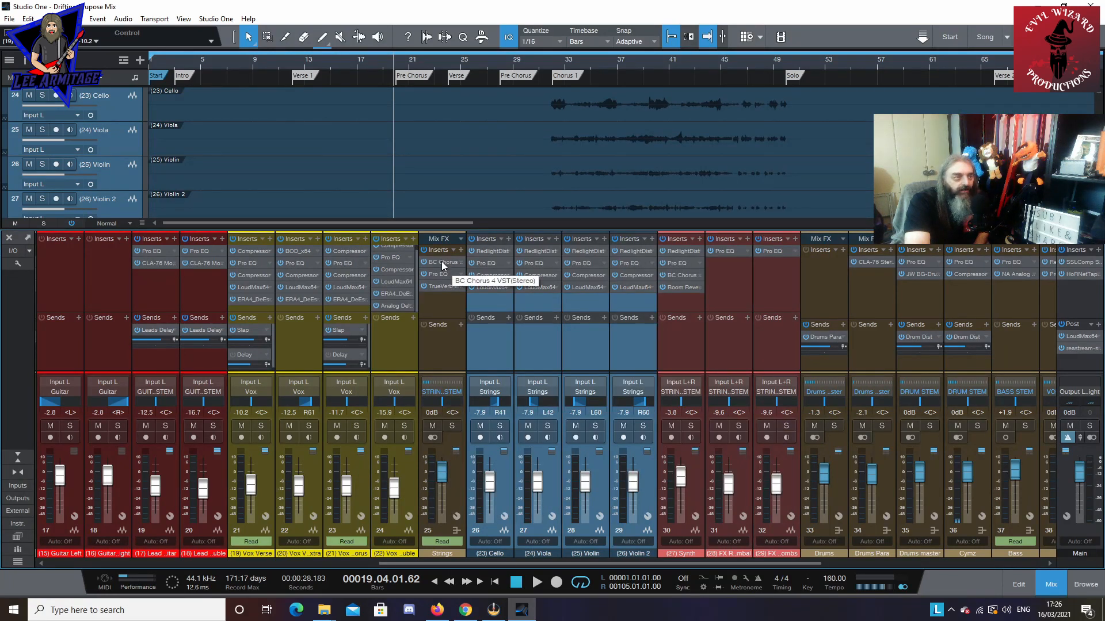
Step: Review the BC Chorus 4, Pro EQ and TrueVerb inserts on the Strings bus, and close the plug-in window
double_click(441, 261)
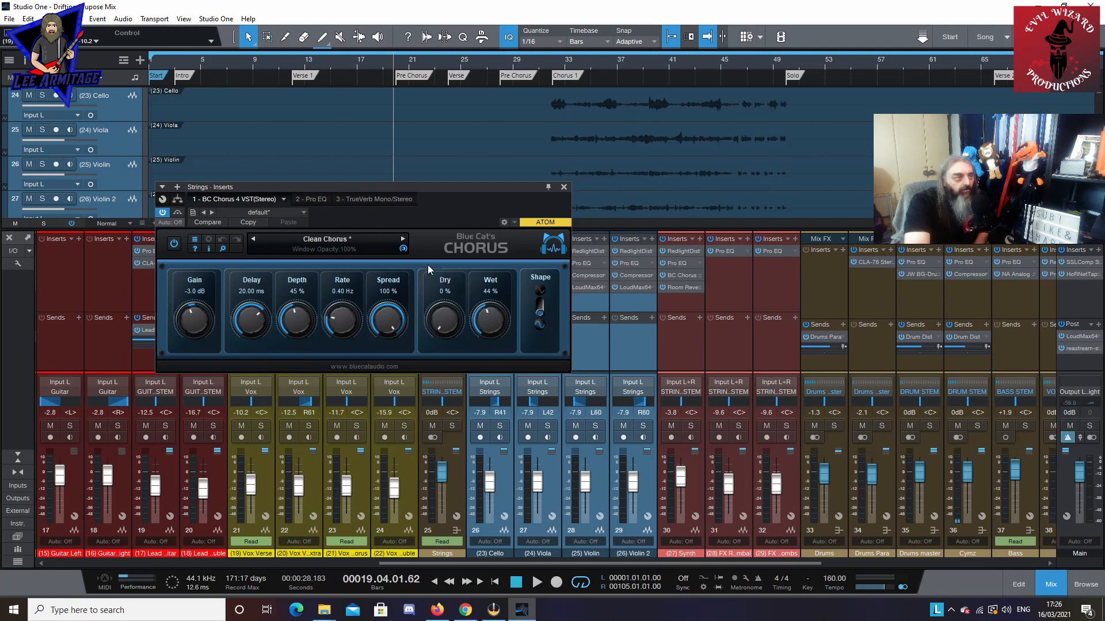
left_click(315, 200)
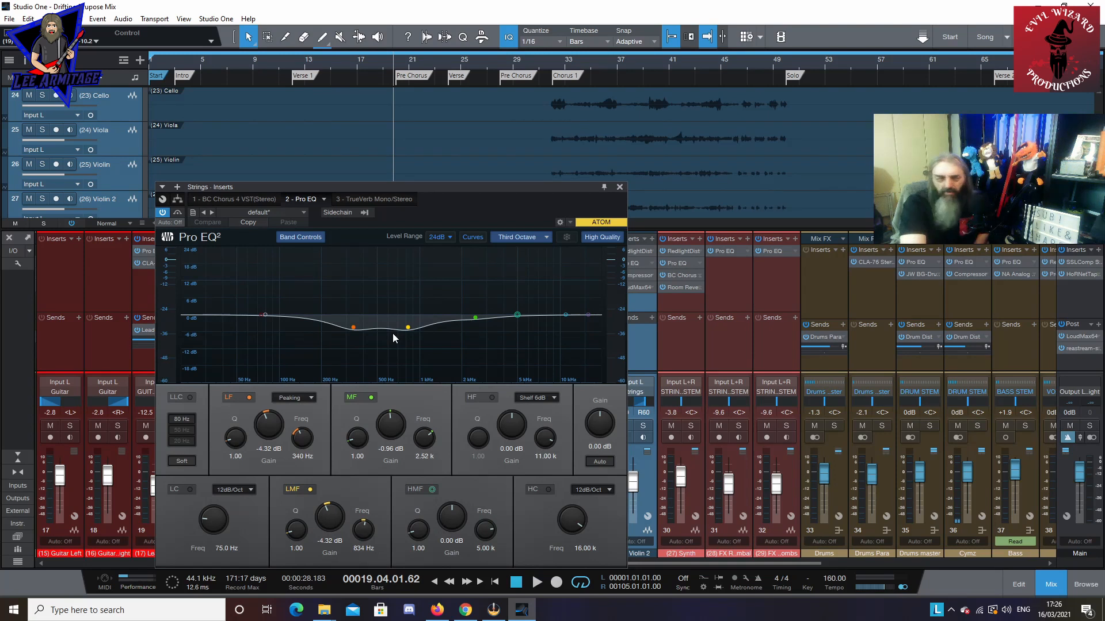
left_click(368, 200)
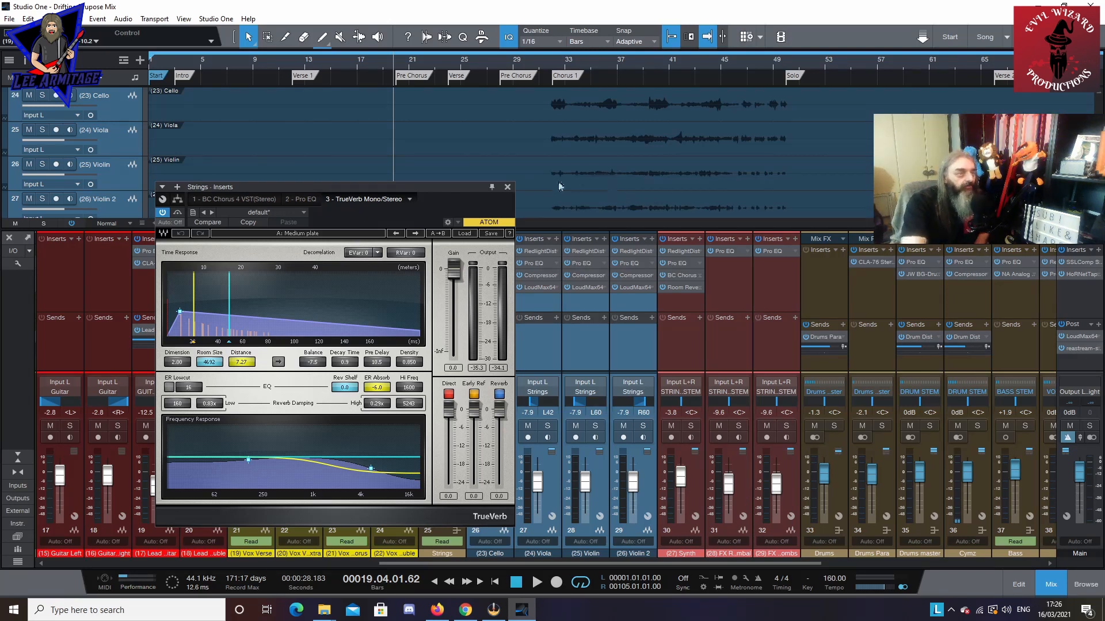
left_click(507, 187)
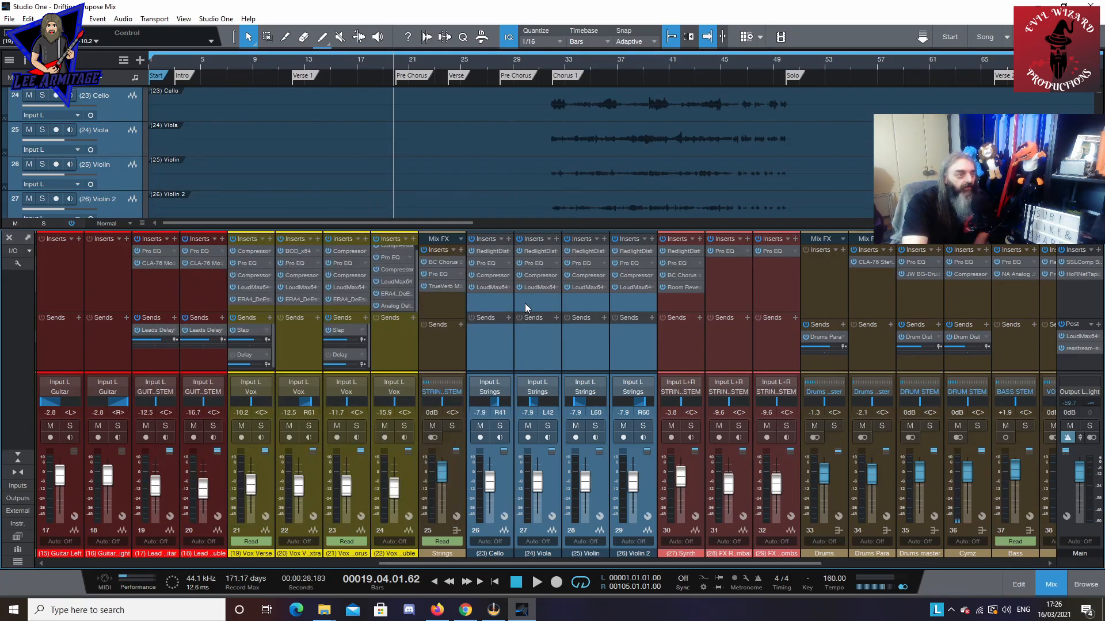
Step: Select the Synth, FX Rev Cymbal and FX Snare Bombs channels together and disarm recording on FX Snare Bombs
left_click(692, 489)
left_click(785, 480, "shift")
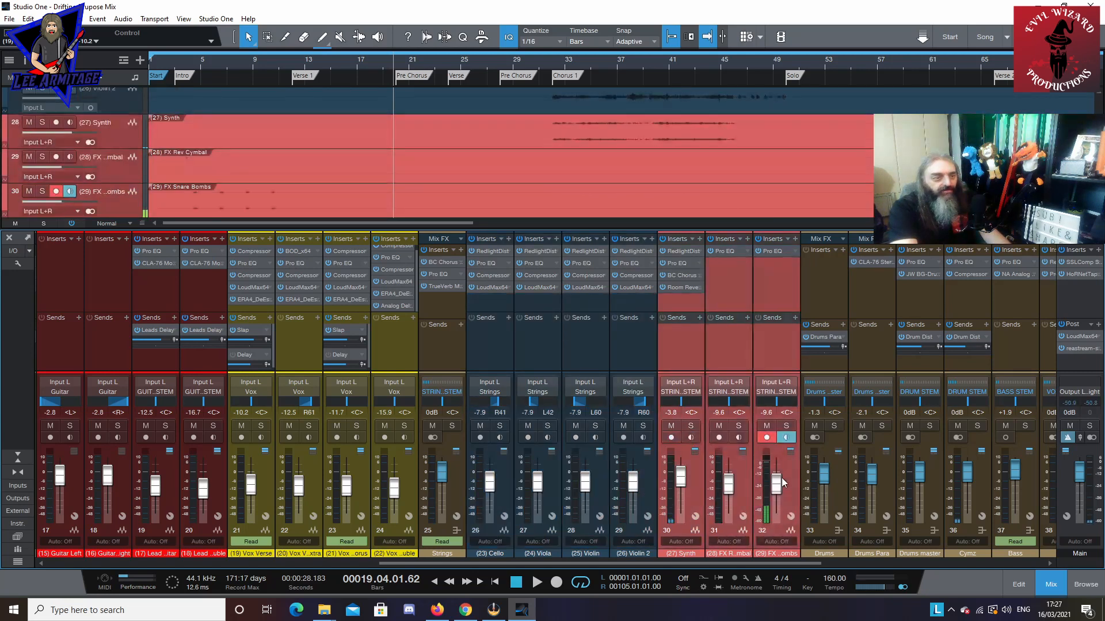
left_click(768, 437)
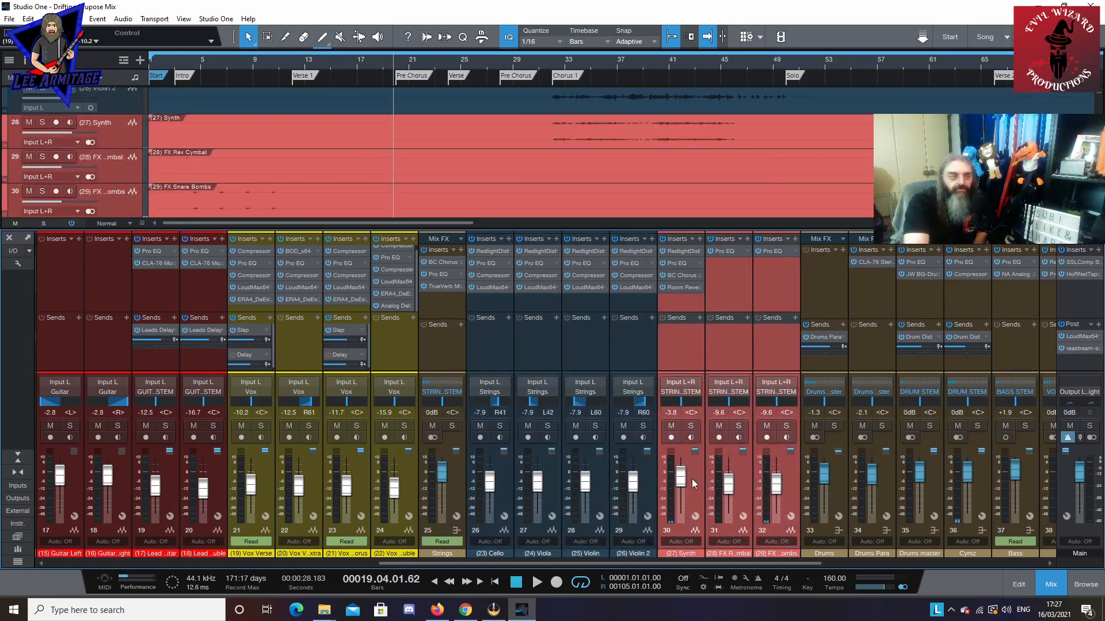
Step: Review the RedlightDist, Pro EQ, BC Chorus 4 and Room Reverb inserts on the Synth channel, and close the plug-in window
left_click(683, 250)
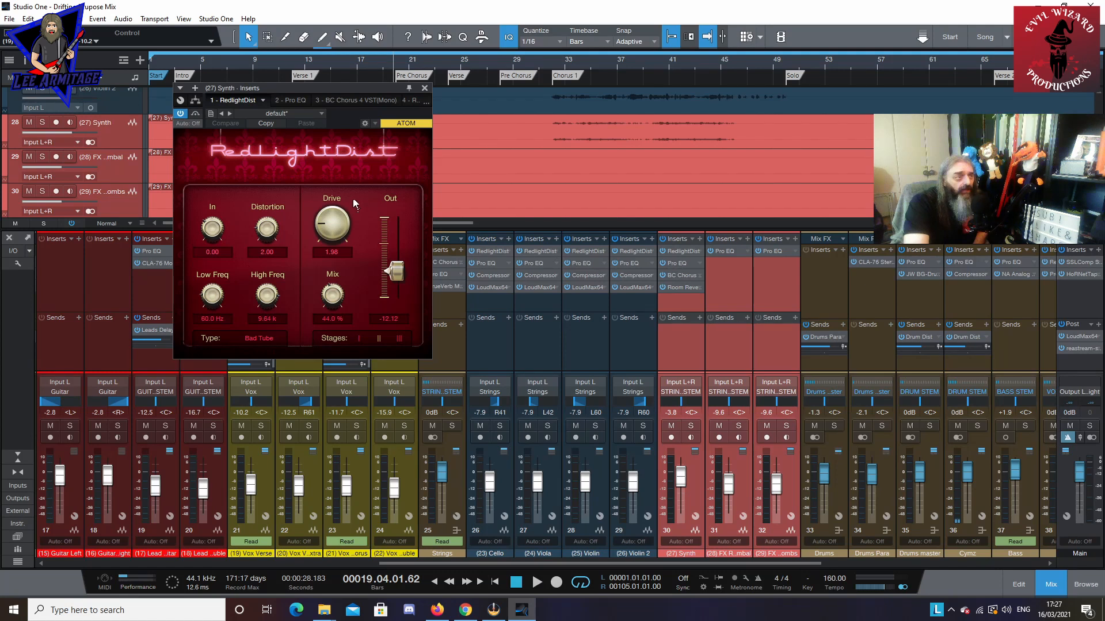
left_click(290, 101)
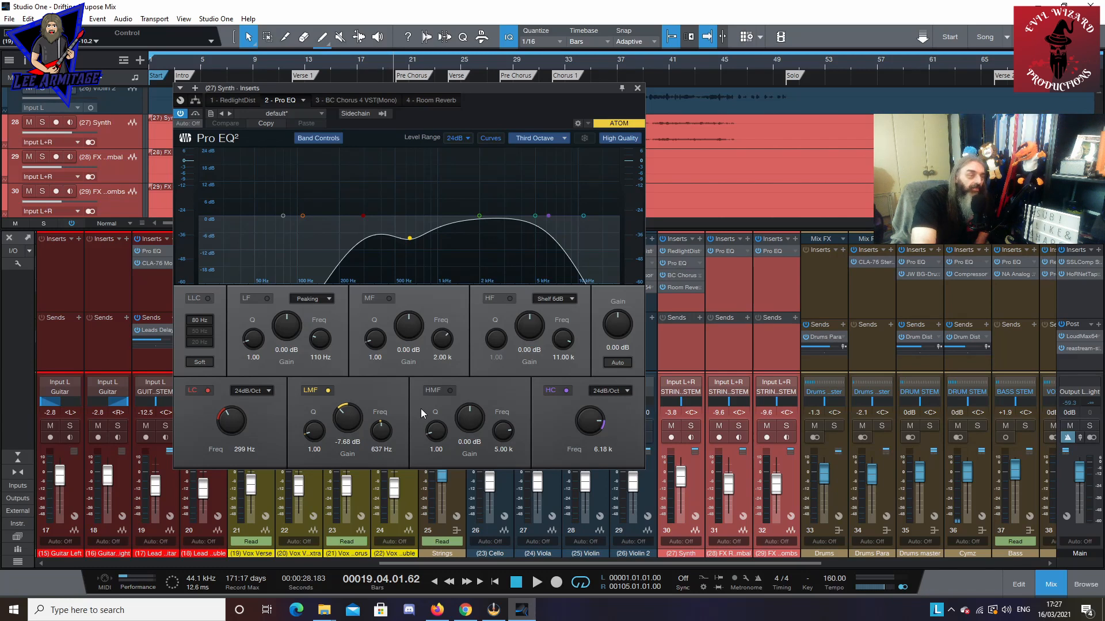
left_click(359, 102)
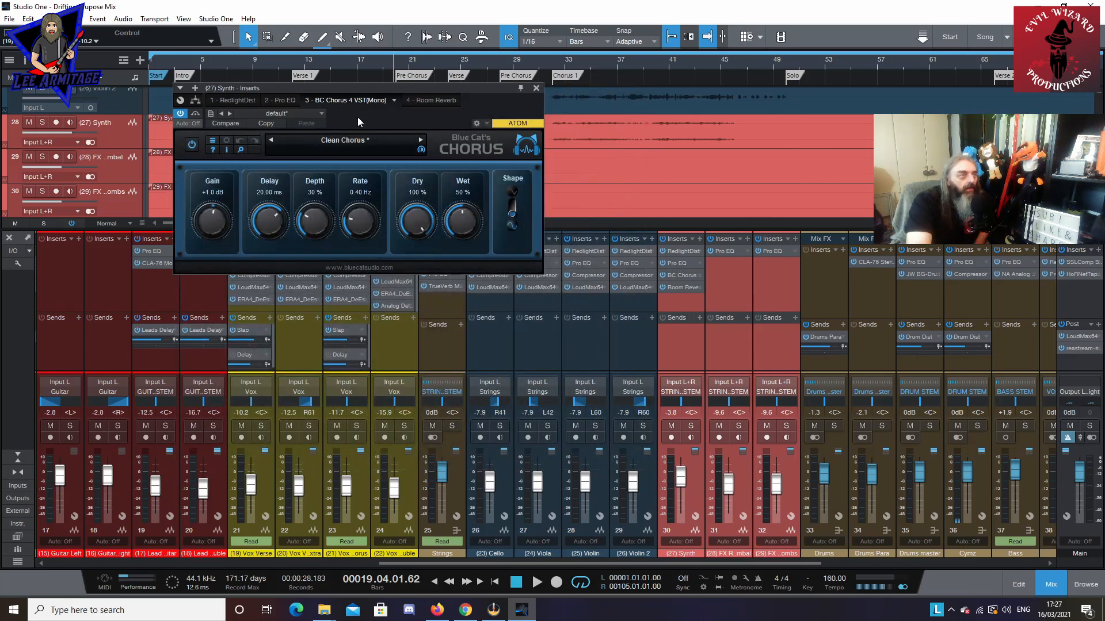
left_click(435, 101)
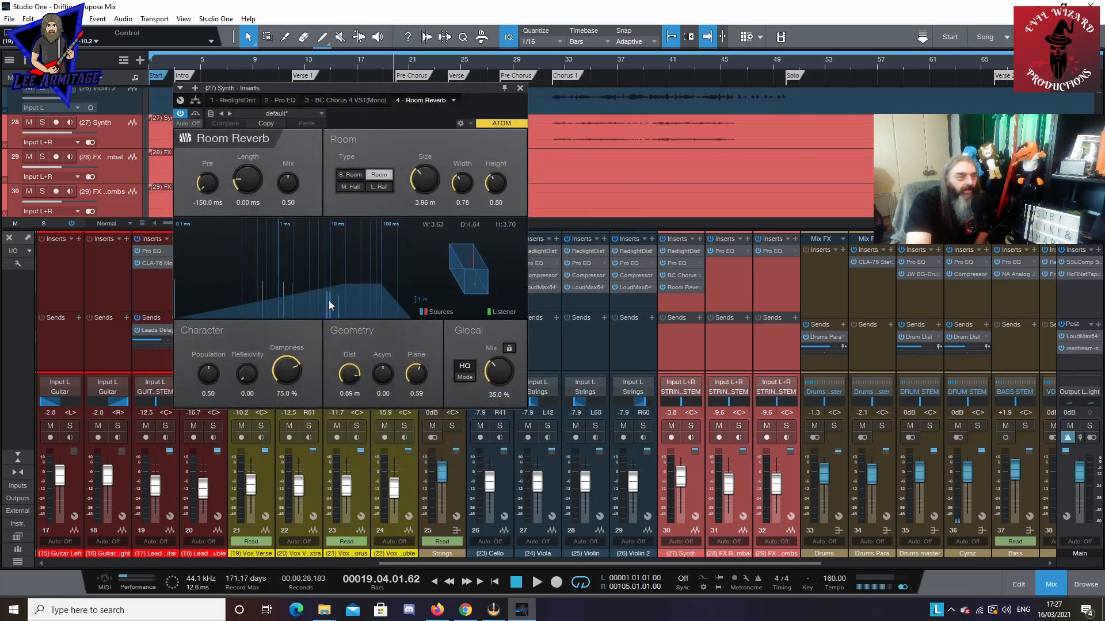
left_click(520, 89)
Step: Select the FX Rev Cymbal and FX Snare Bombs channels and turn off record arming on both
left_click(746, 483)
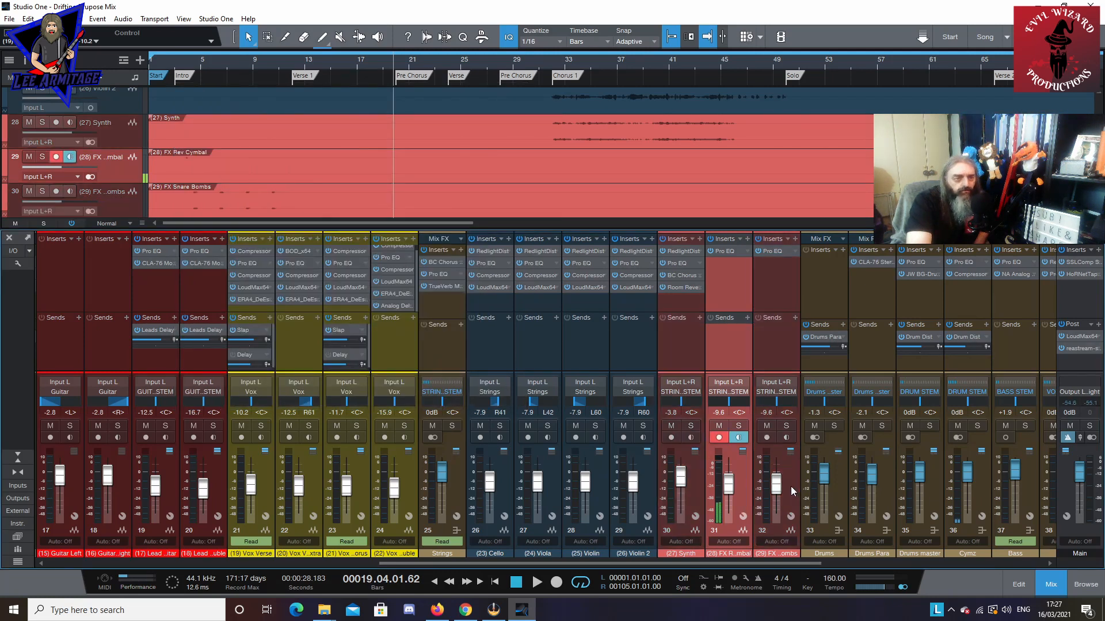
left_click(791, 485, "shift")
left_click(719, 437)
left_click(767, 436)
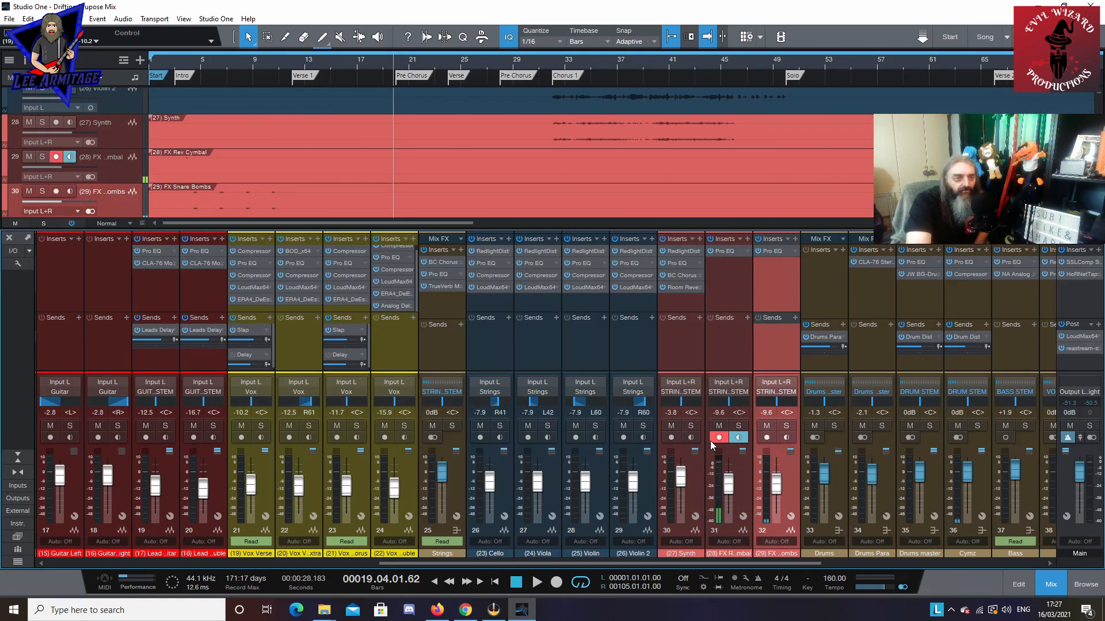
left_click(720, 437)
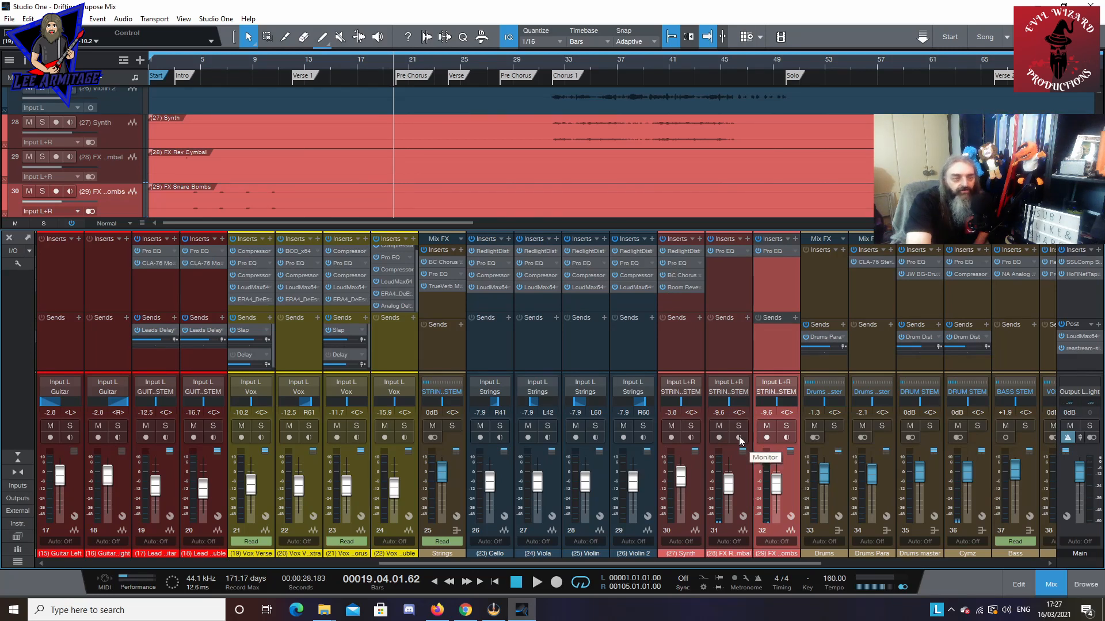
Step: Review the Pro EQ low cut on FX Rev Cymbal and FX Snare Bombs, and close the plug-in window
scroll(787, 474, "right", 1)
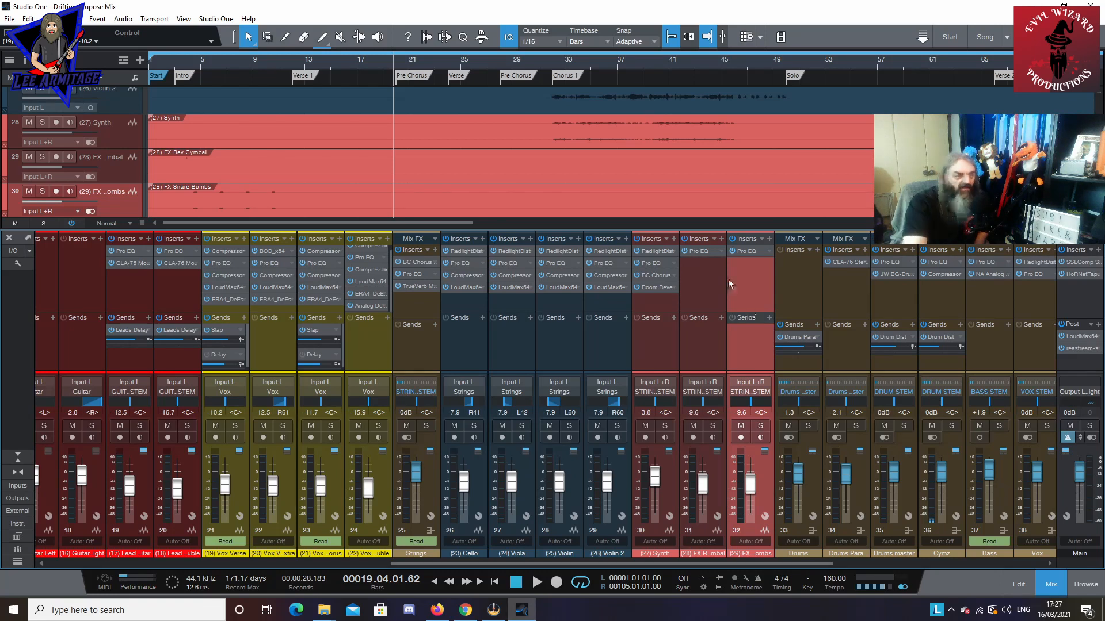
left_click(700, 254)
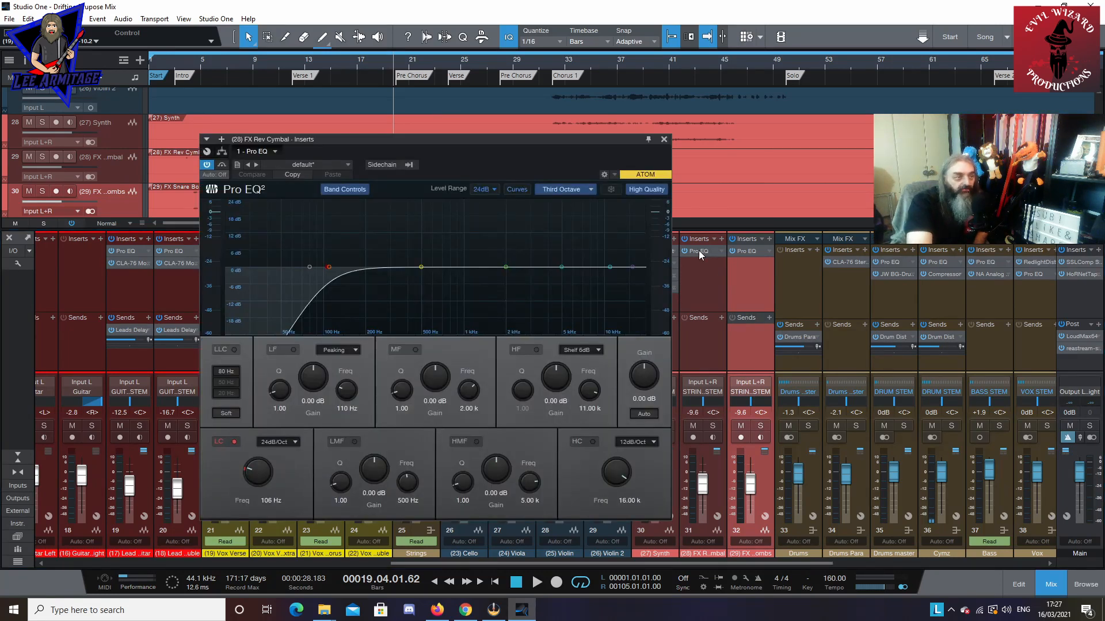
left_click(749, 251)
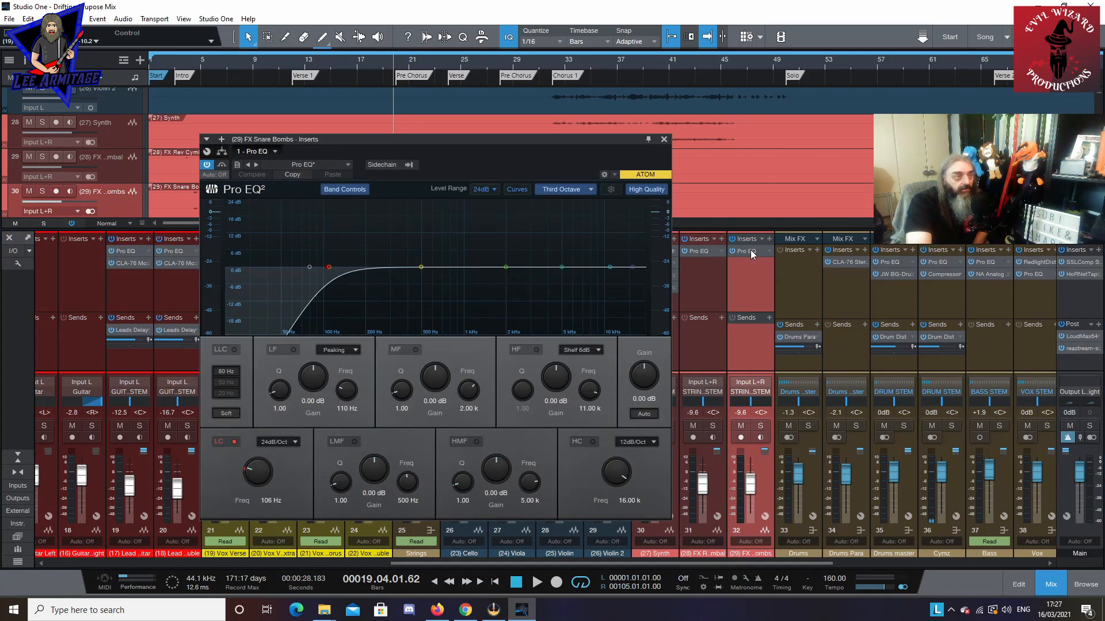
left_click(663, 139)
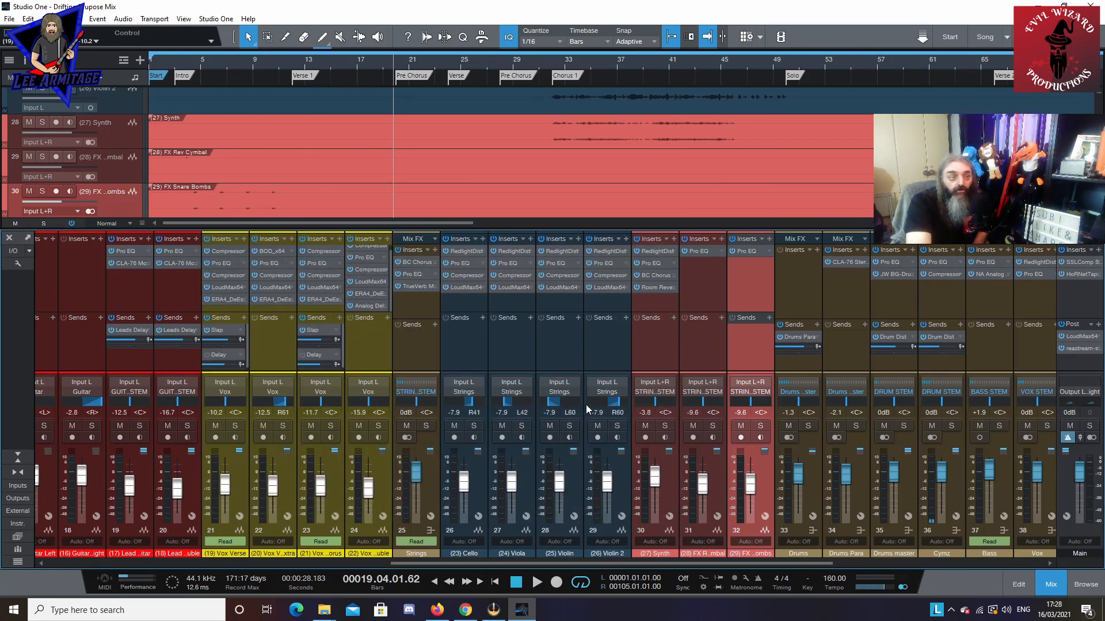
Step: Review the Pro EQ insert on the STRINGS STEM bus, and close the plug-in window
left_click(654, 565)
left_click_drag(654, 565, 953, 576)
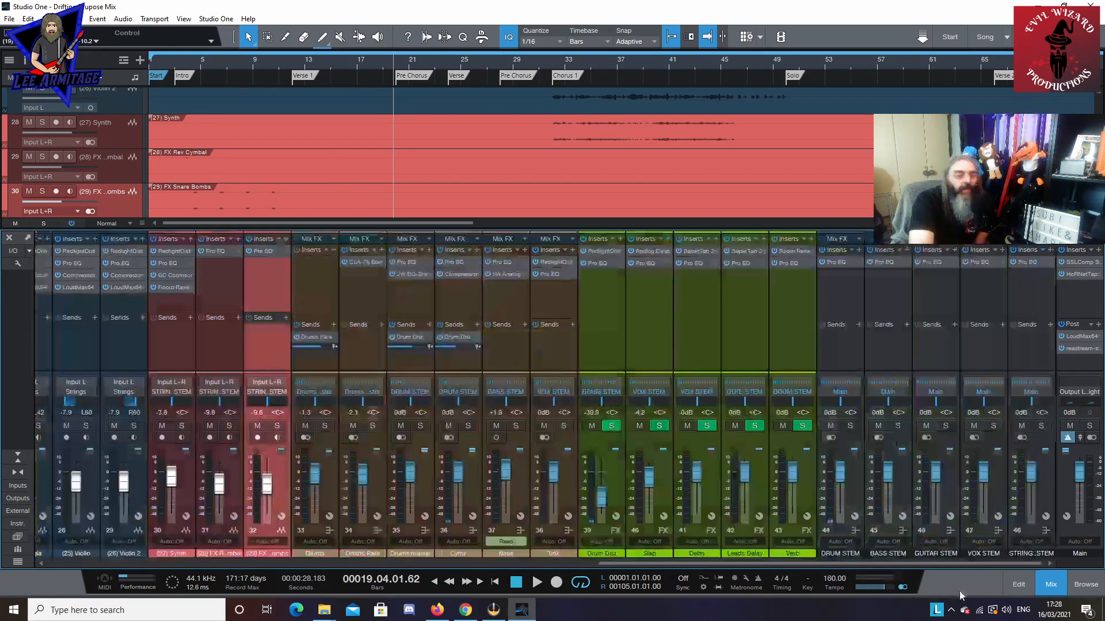
left_click(1030, 261)
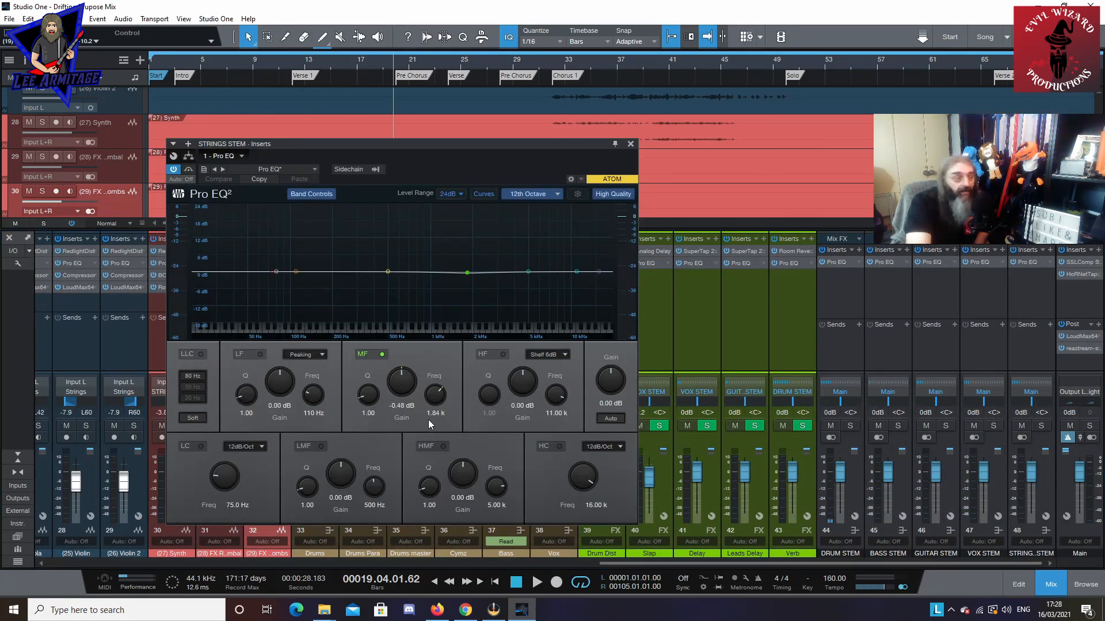
left_click(631, 144)
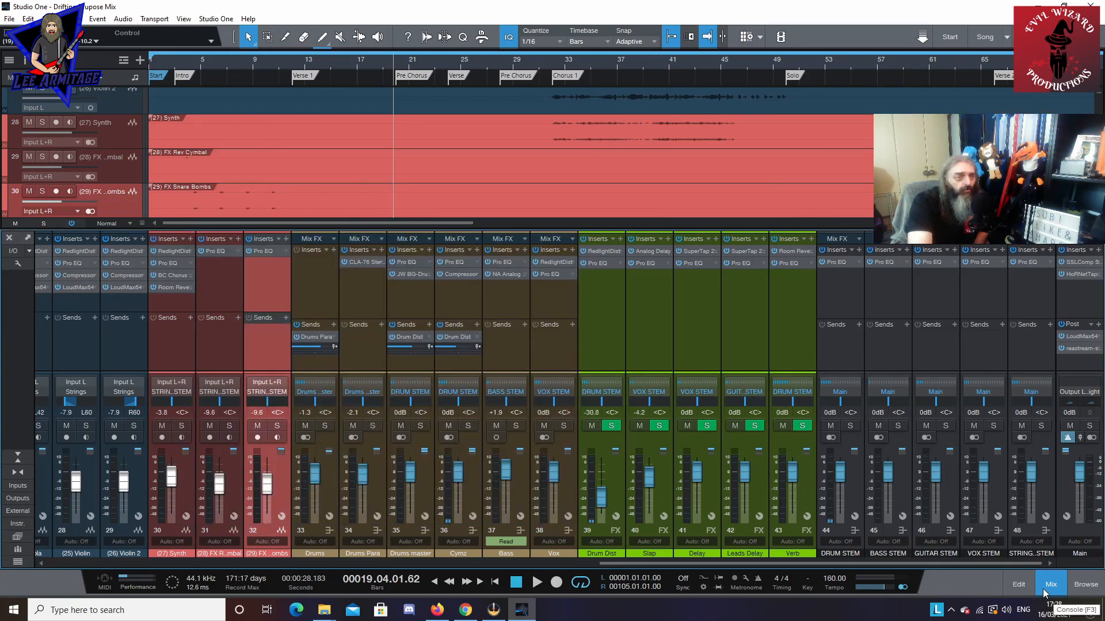
Step: Examine the Delay Send Mute automation on Vox Verse in Verse 2, placing the playhead at bar 70 and then bar 69
left_click(1029, 593)
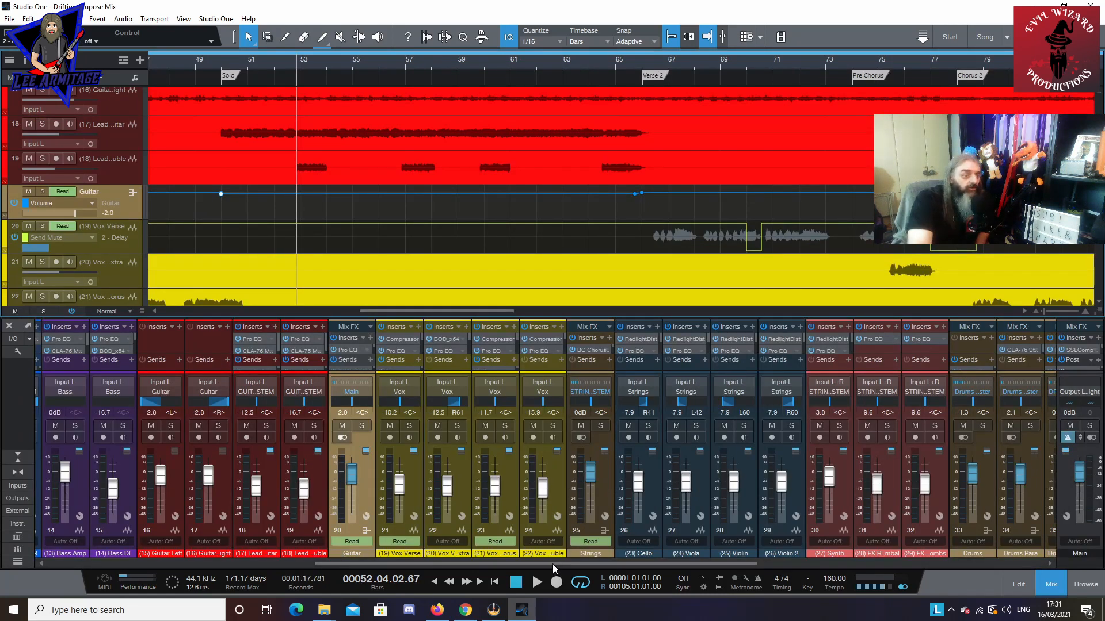
left_click_drag(552, 564, 519, 563)
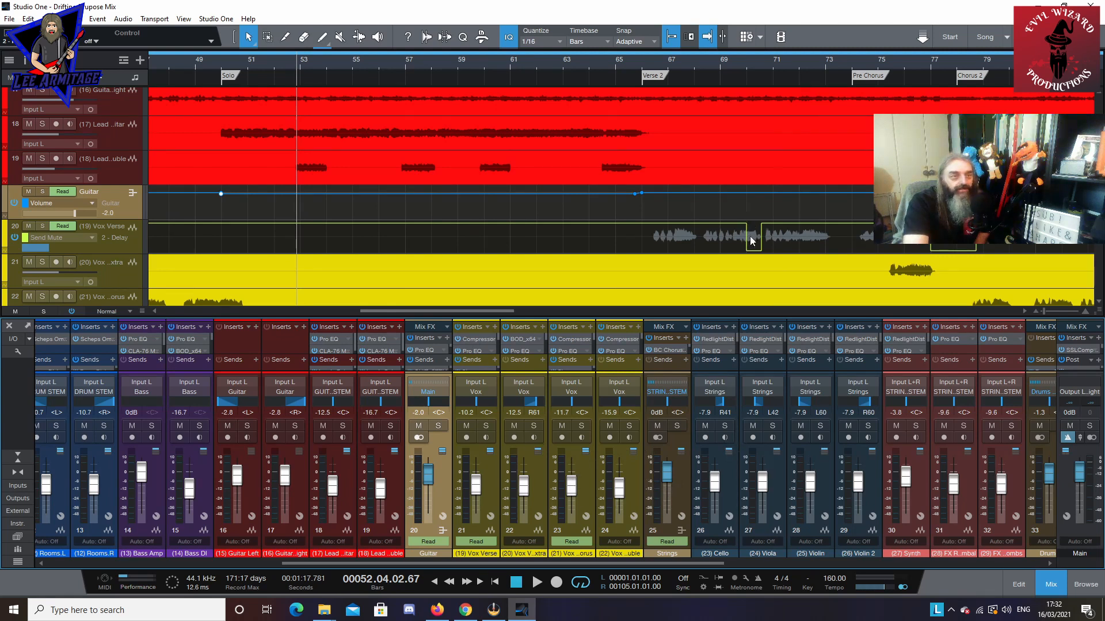
double_click(474, 352)
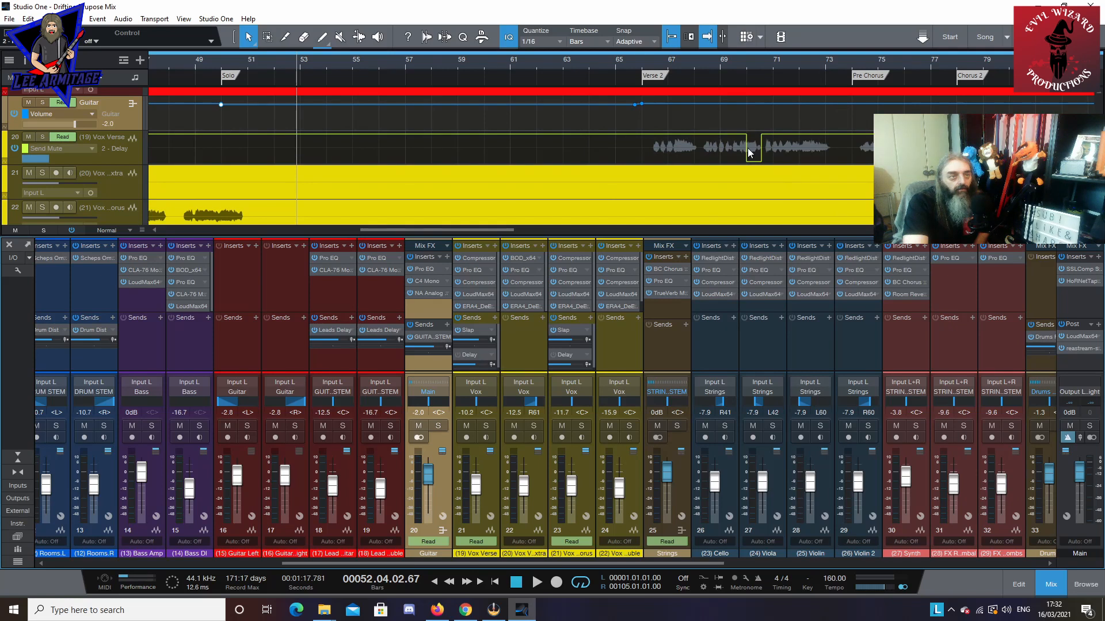
left_click(751, 64)
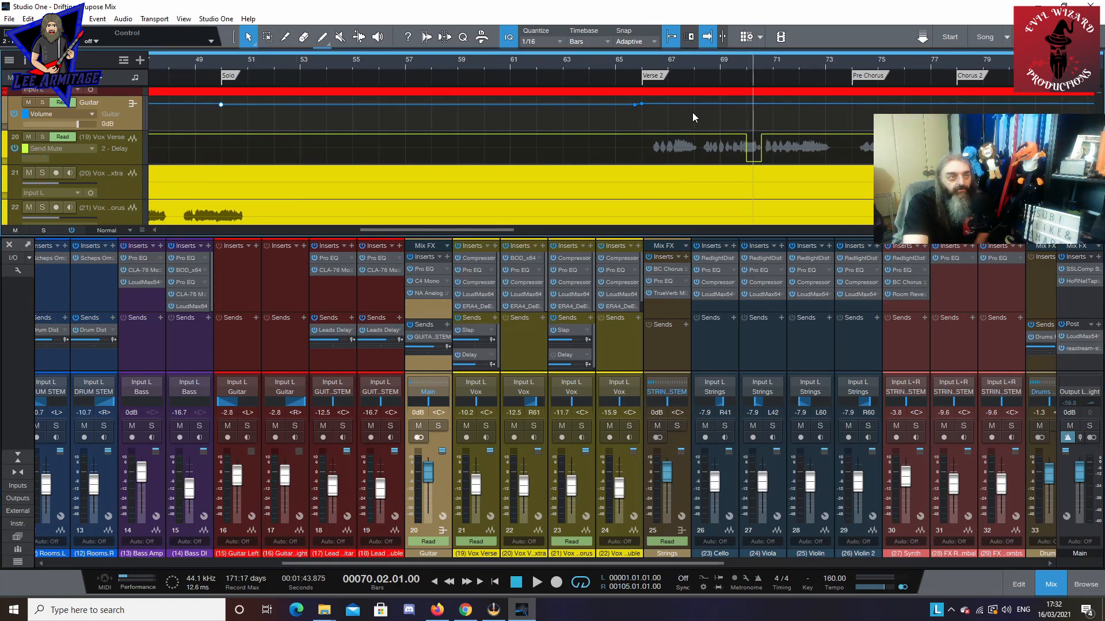
left_click(740, 66)
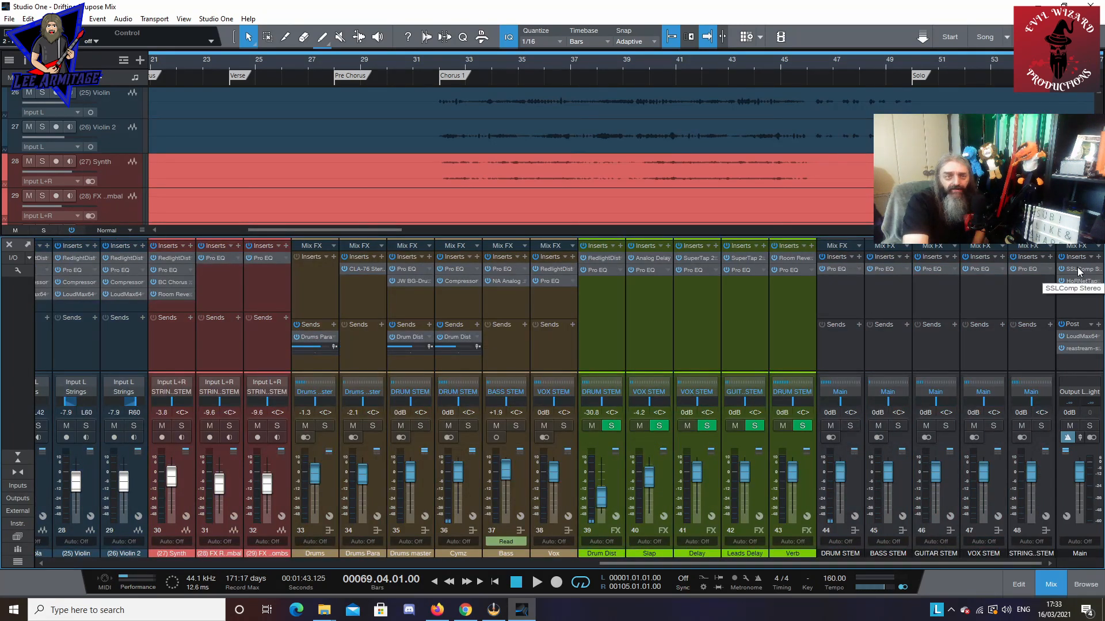
Step: Review the SSLComp Stereo make-up, release and ratio settings and the HoRNetTape insert on the Main bus, and close the plug-in window
left_click(1078, 269)
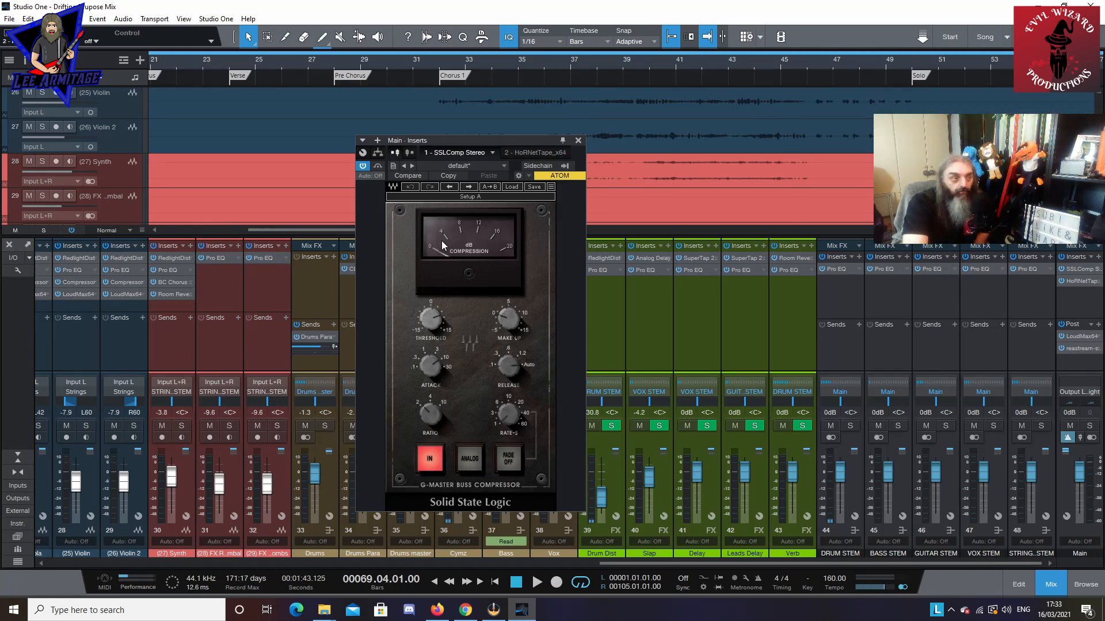
left_click(504, 321)
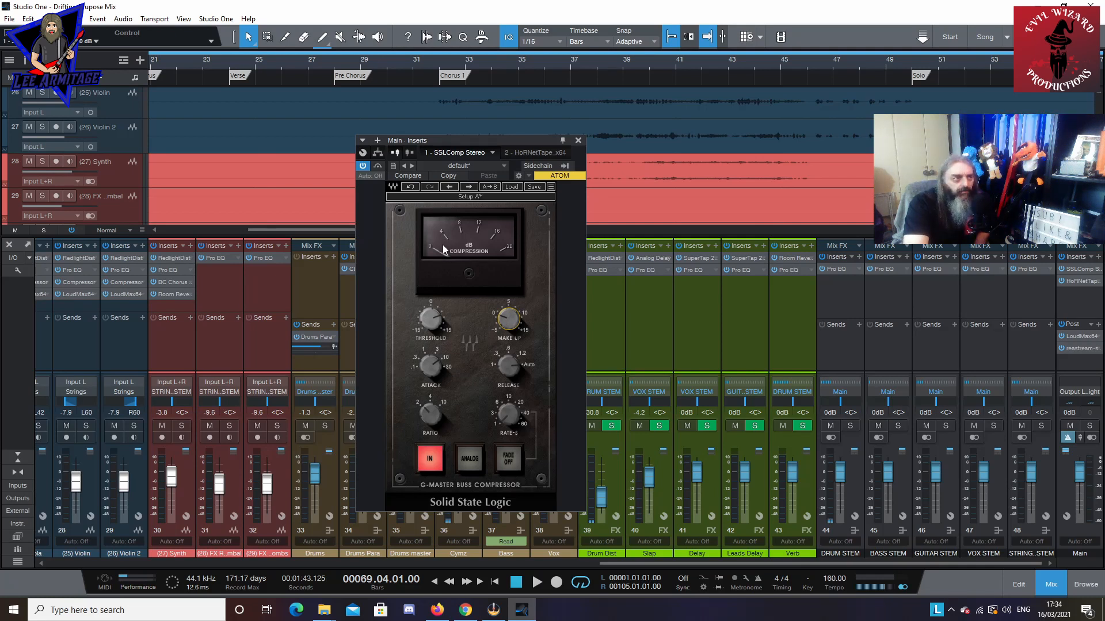
mouse_move(506, 374)
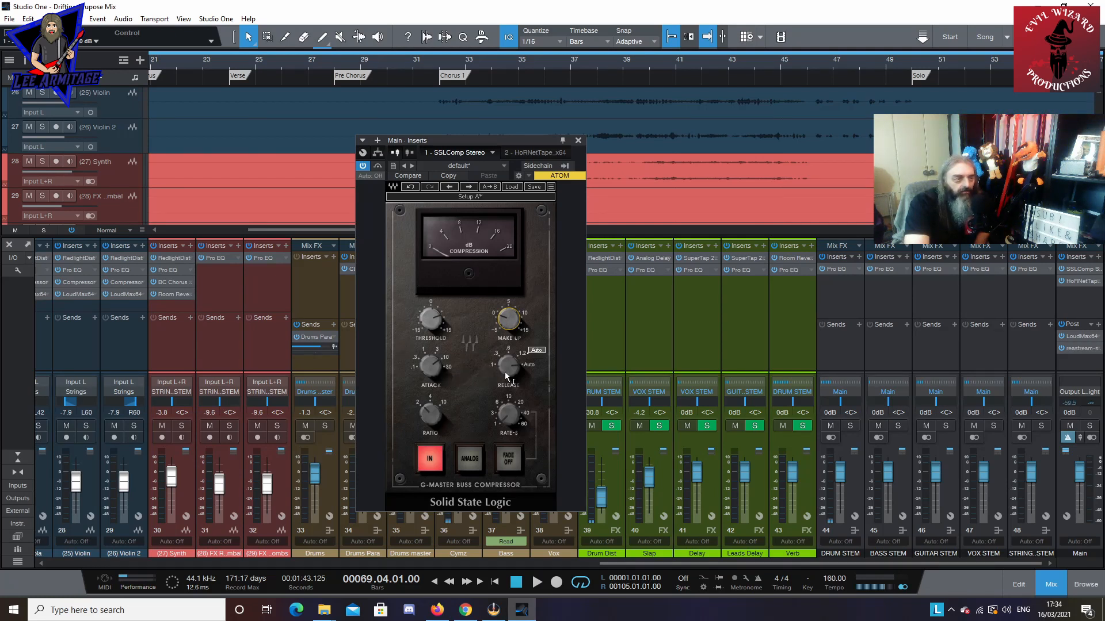
mouse_move(430, 412)
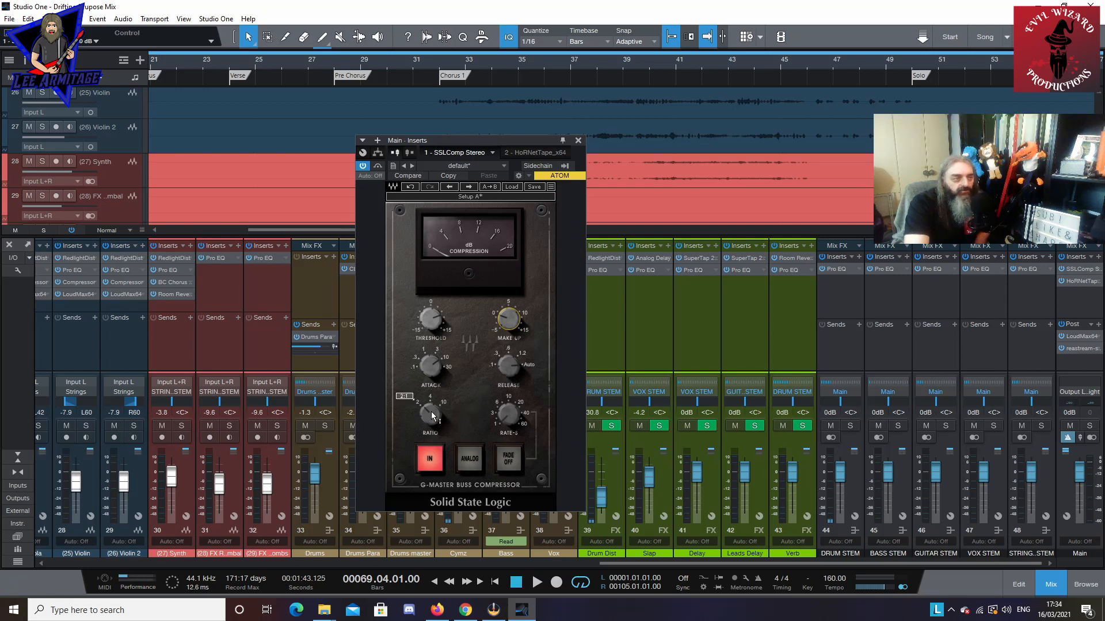
left_click(536, 151)
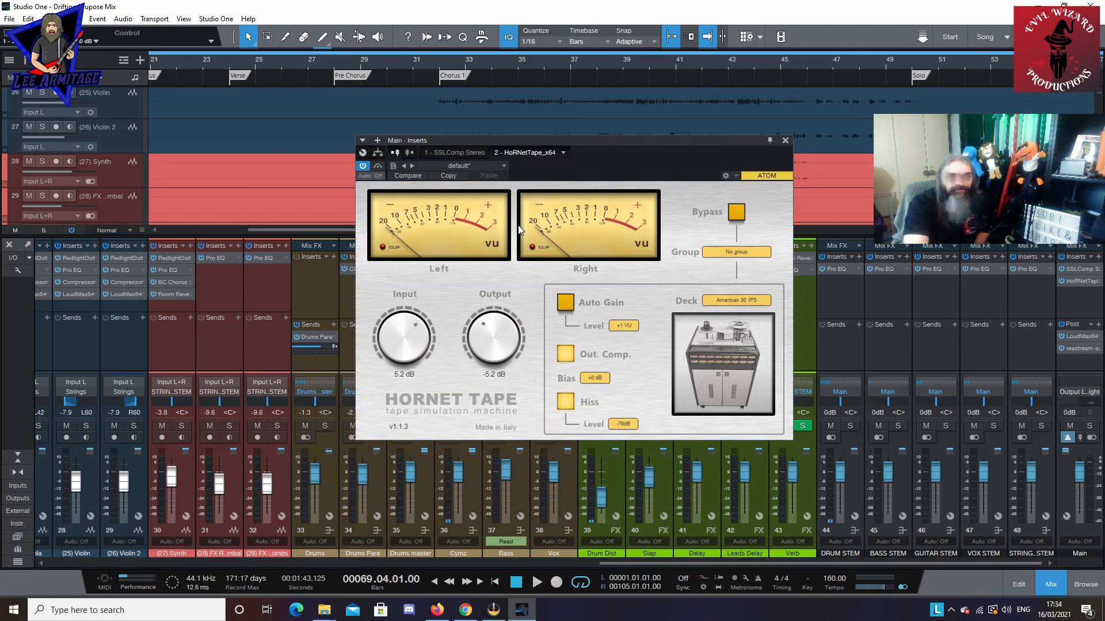
left_click(785, 140)
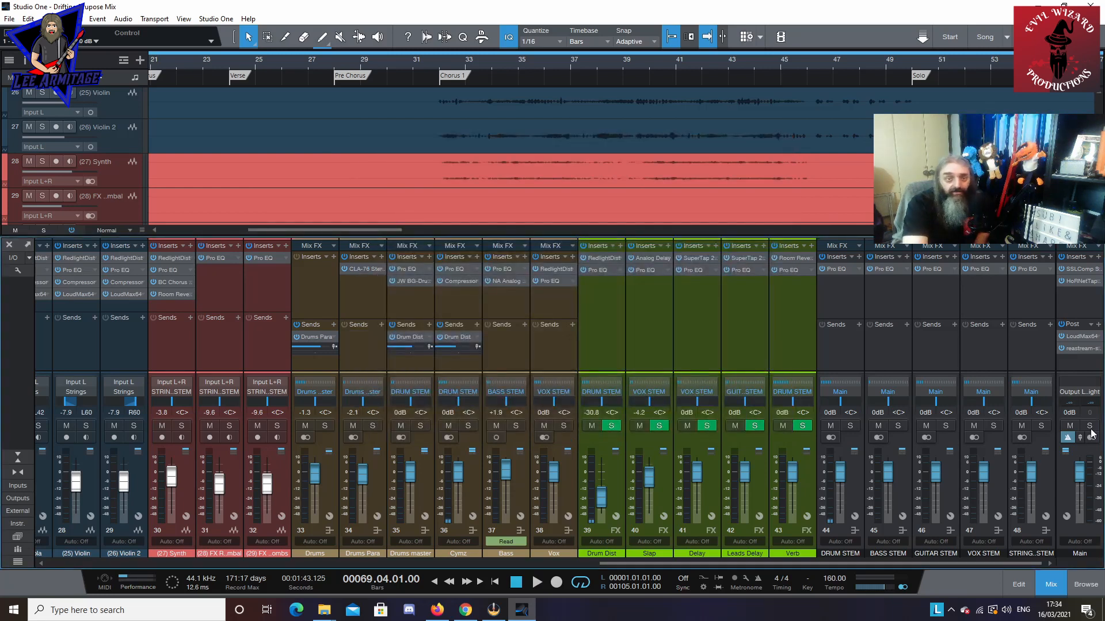
Step: Inspect the post-fader LoudMax64 limiter on the Main bus, bypass it, and remove it from the chain
left_click(1081, 337)
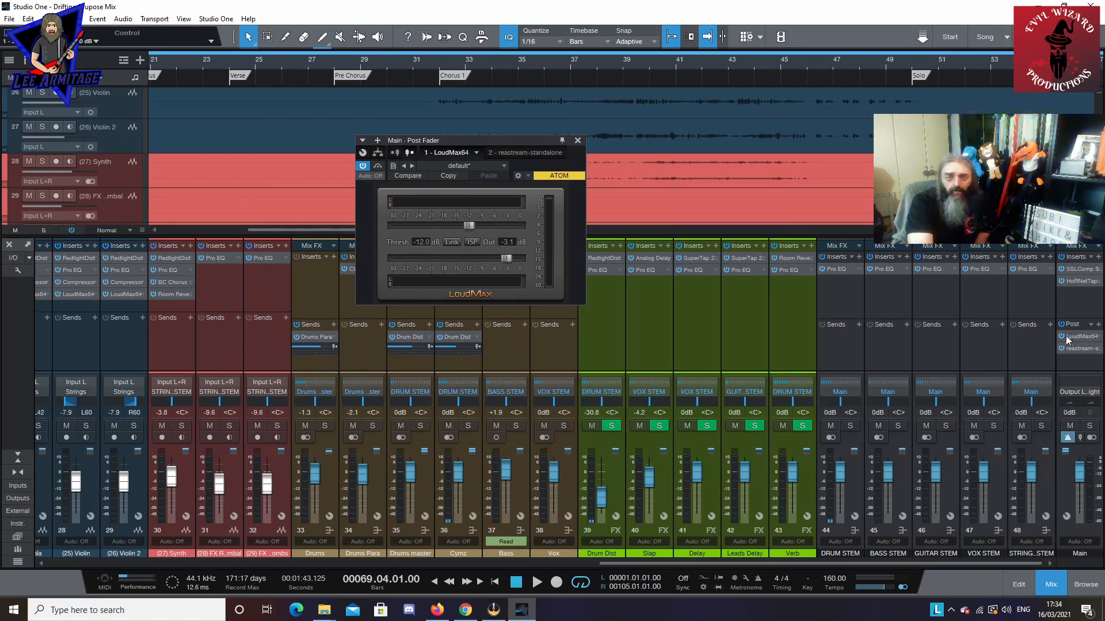
left_click(1061, 337)
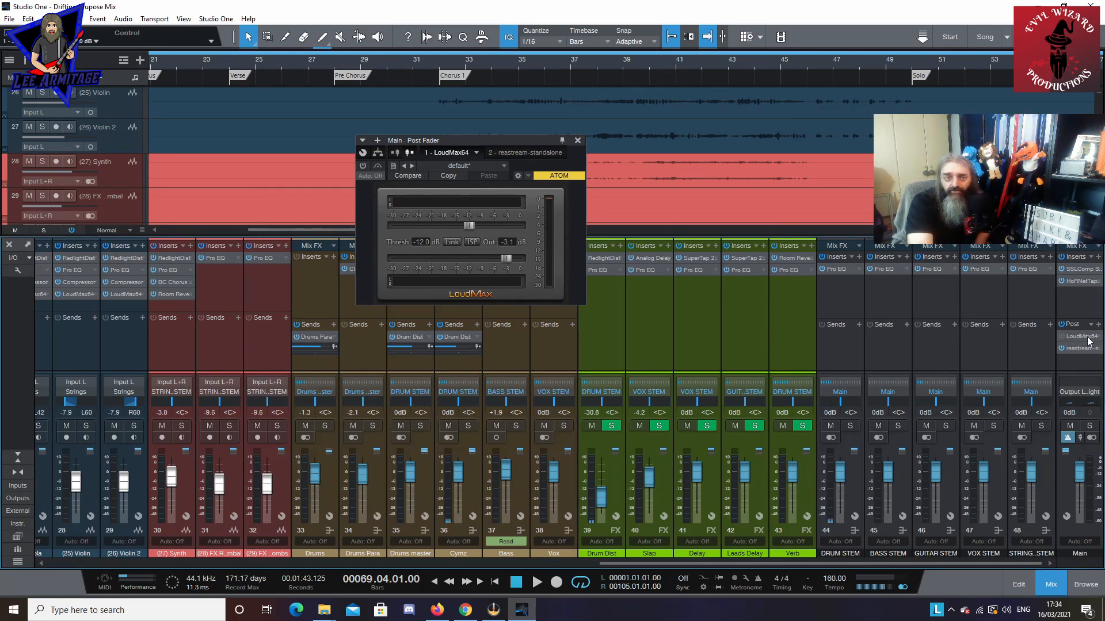
left_click(1102, 338)
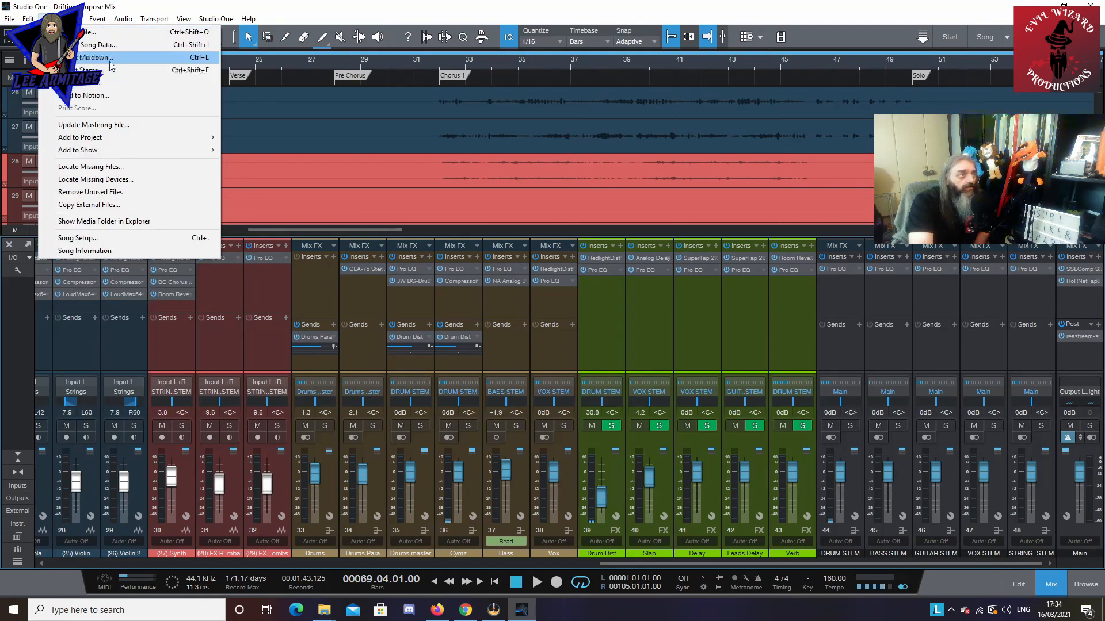
Step: Review the Export Mixdown location, Wave File format and export range settings, and cancel without exporting
left_click(51, 18)
left_click(95, 57)
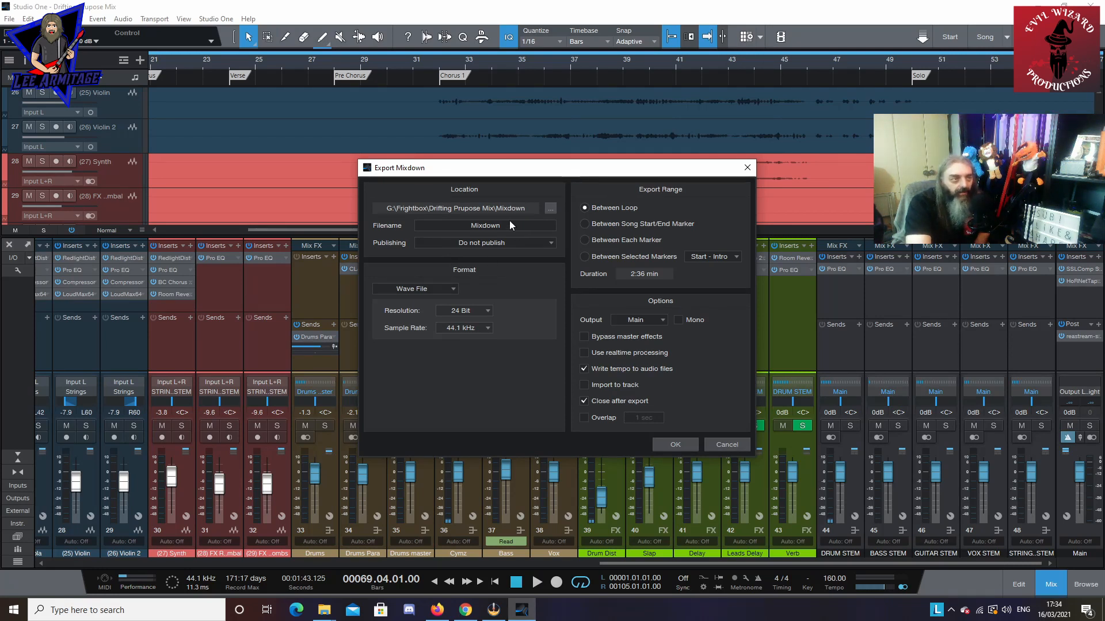
left_click(727, 445)
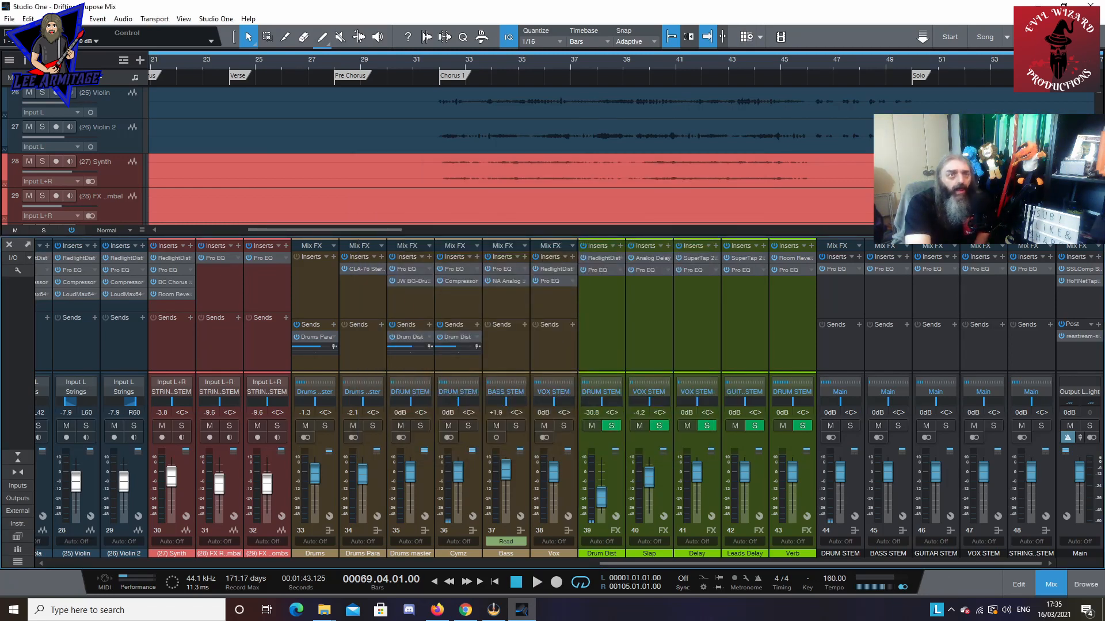
Step: Open the Drifting Prupose Mix mastering project from the start page's recent files and display the C4 Stereo insert on its master
left_click(948, 38)
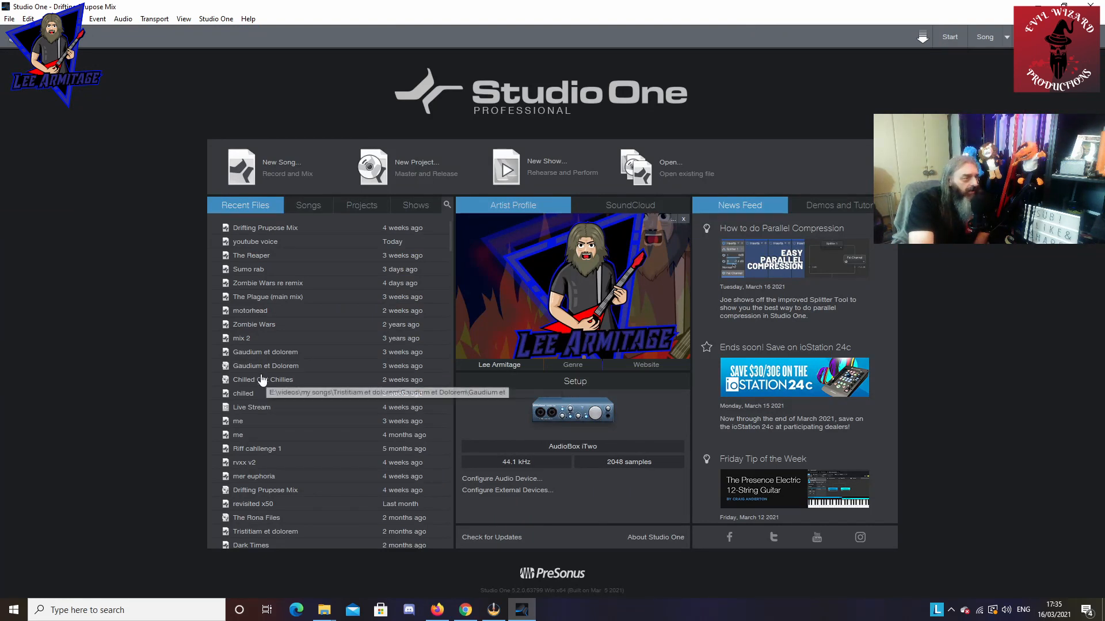
left_click(279, 496)
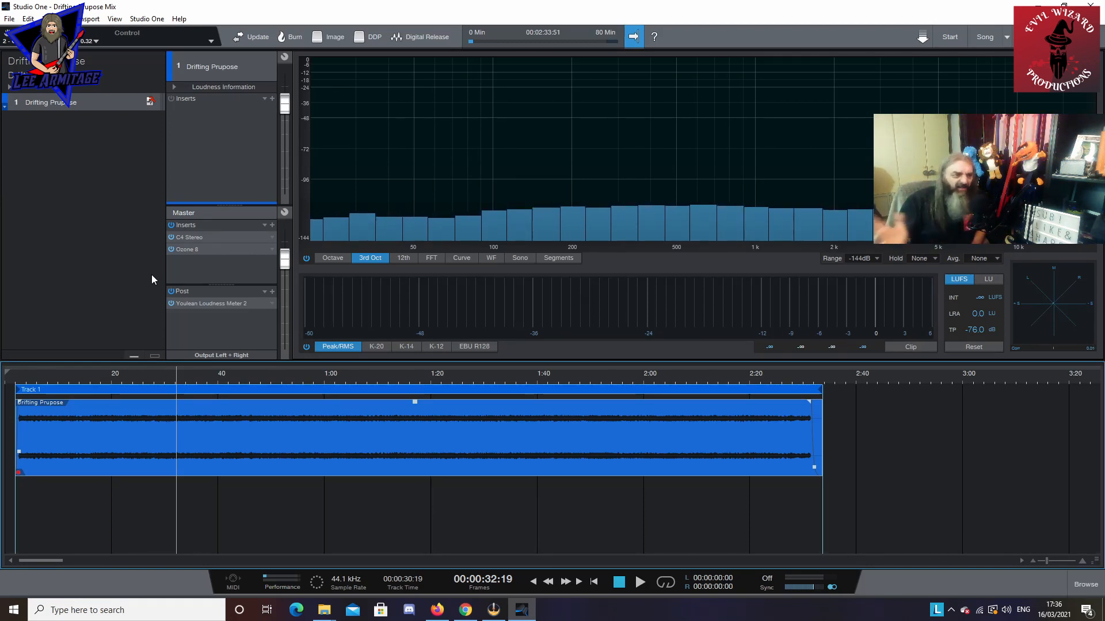
double_click(231, 239)
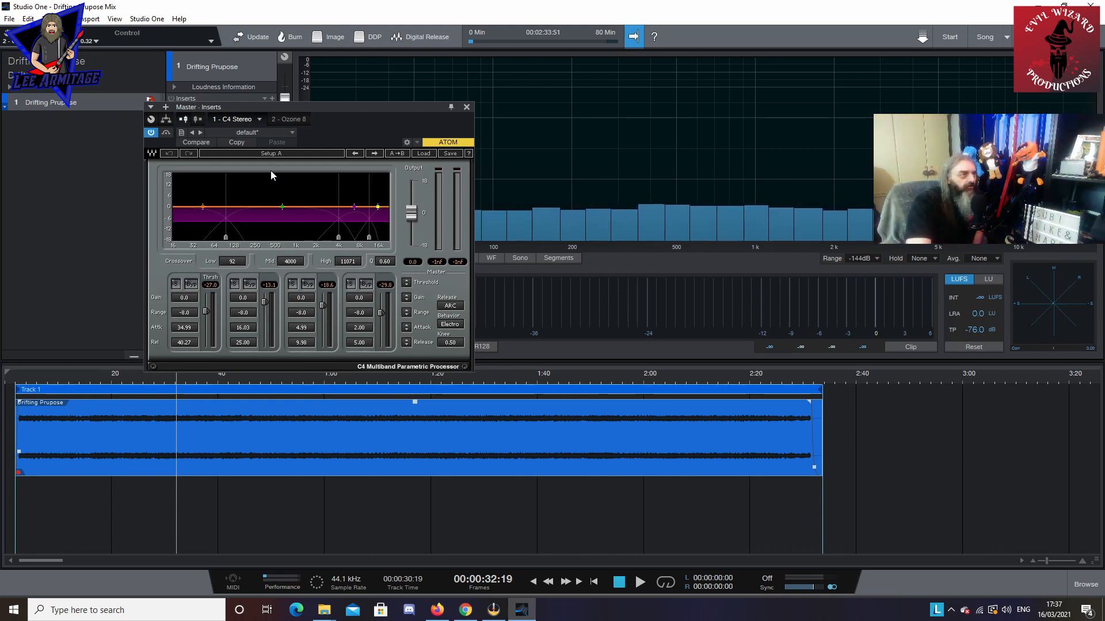
Step: Review the Ozone 8 insert on the master through its Equalizer, Dynamics, Imager and Maximizer modules
left_click(288, 119)
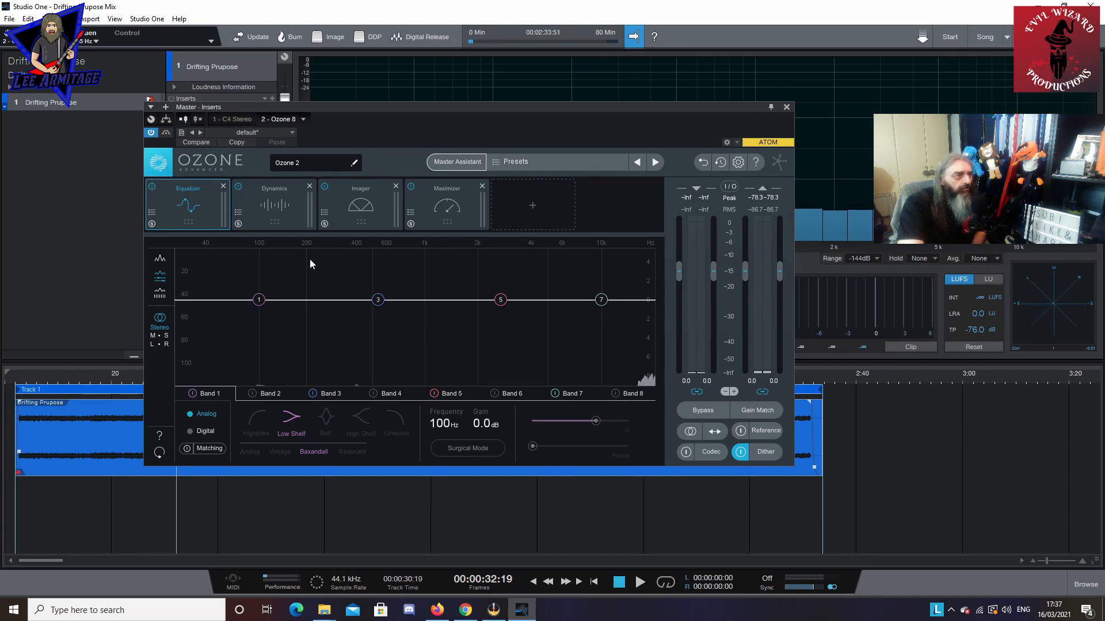
left_click(274, 220)
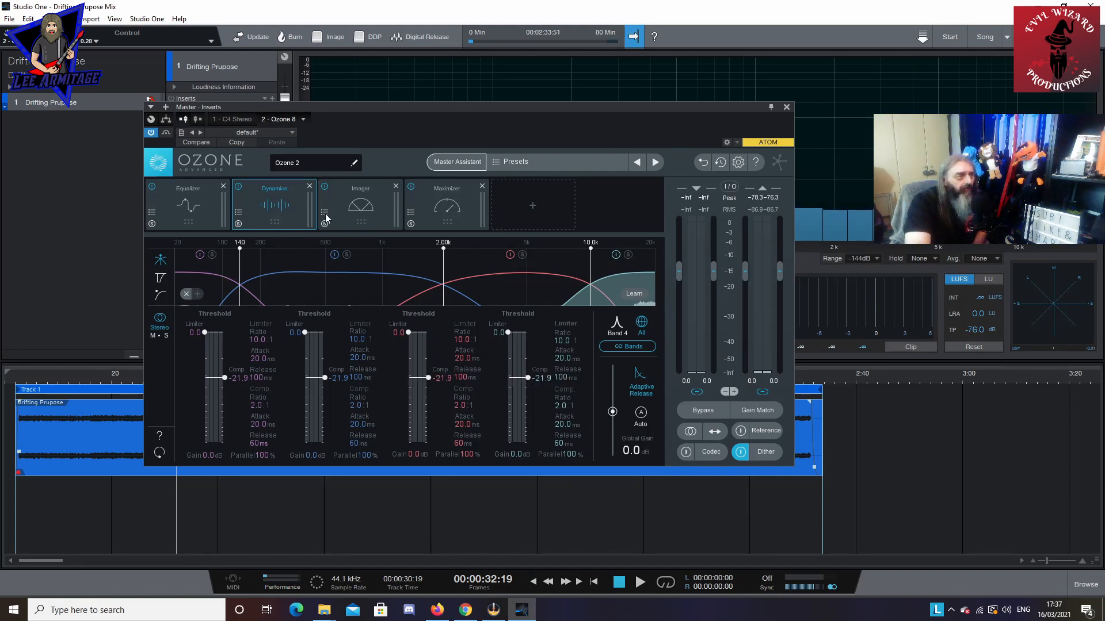
left_click(363, 214)
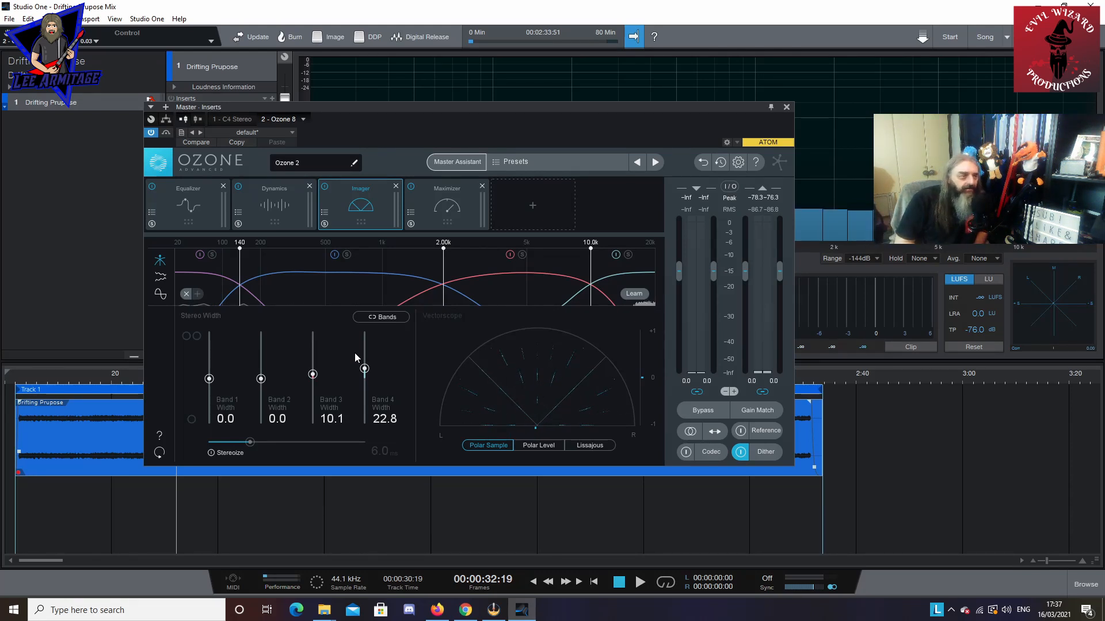
left_click(442, 206)
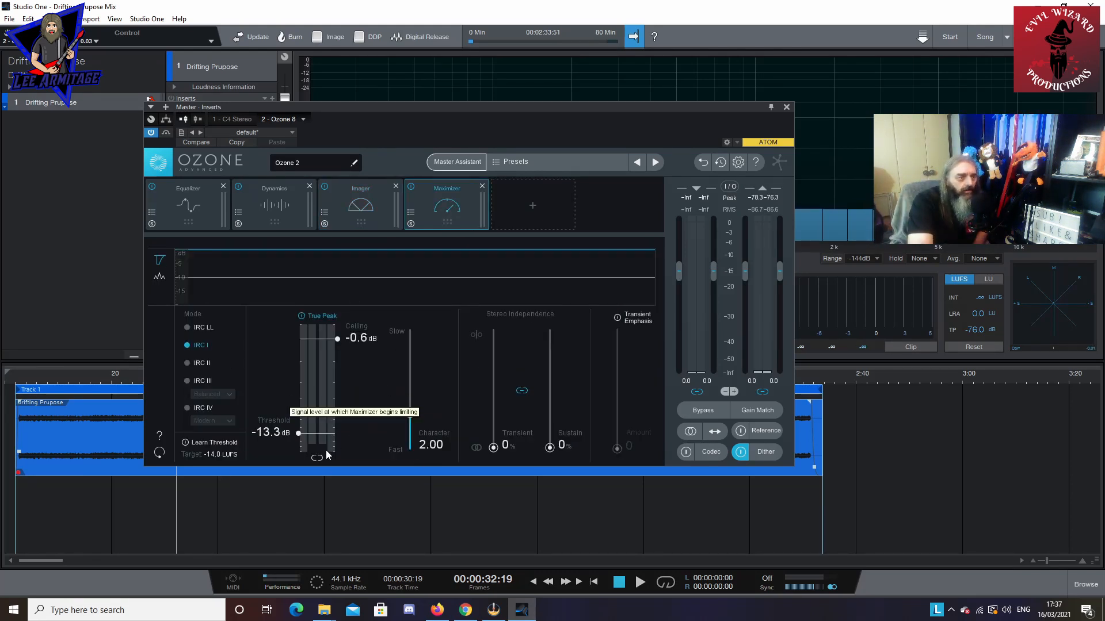
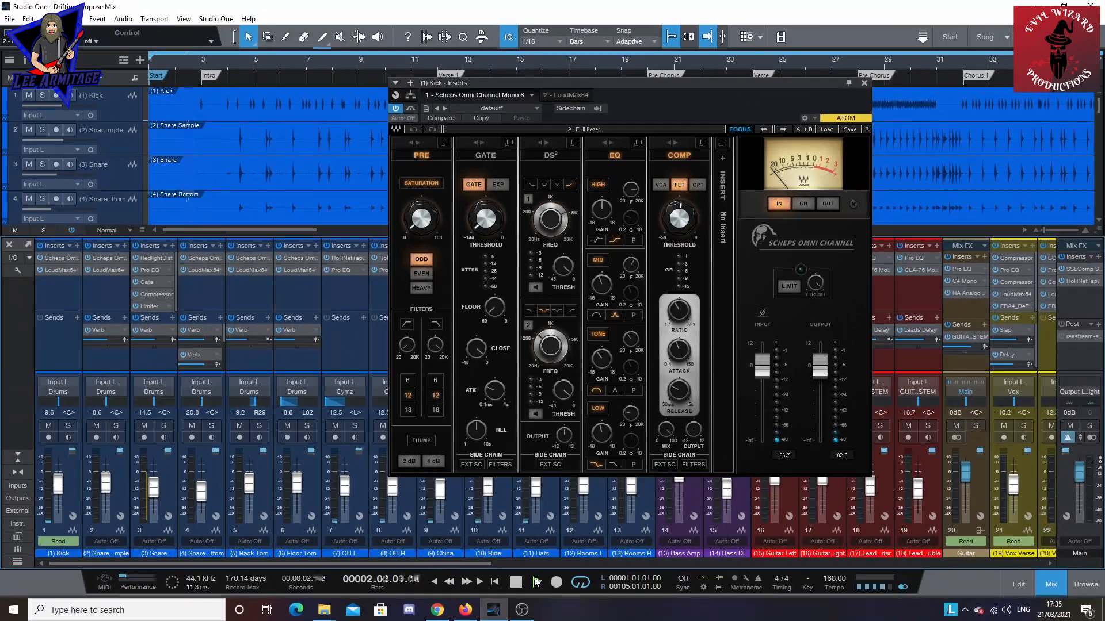
Step: Play the song mix and review the Kick's Scheps Omni Channel and LoudMax64 inserts and the Snare Sample's Scheps Omni Channel
left_click(536, 582)
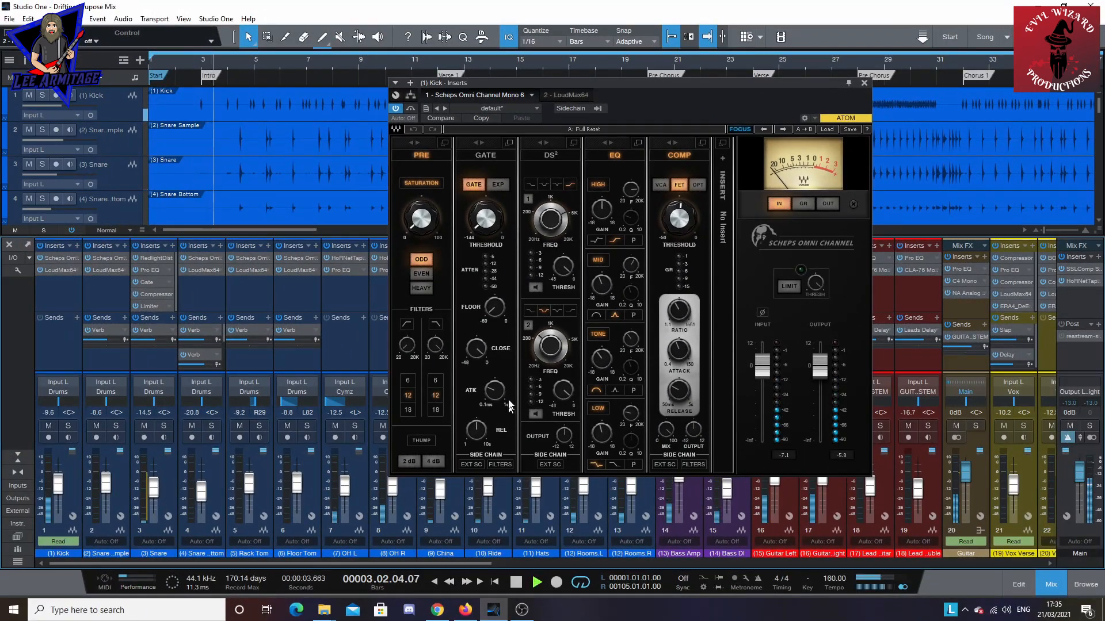
left_click(571, 97)
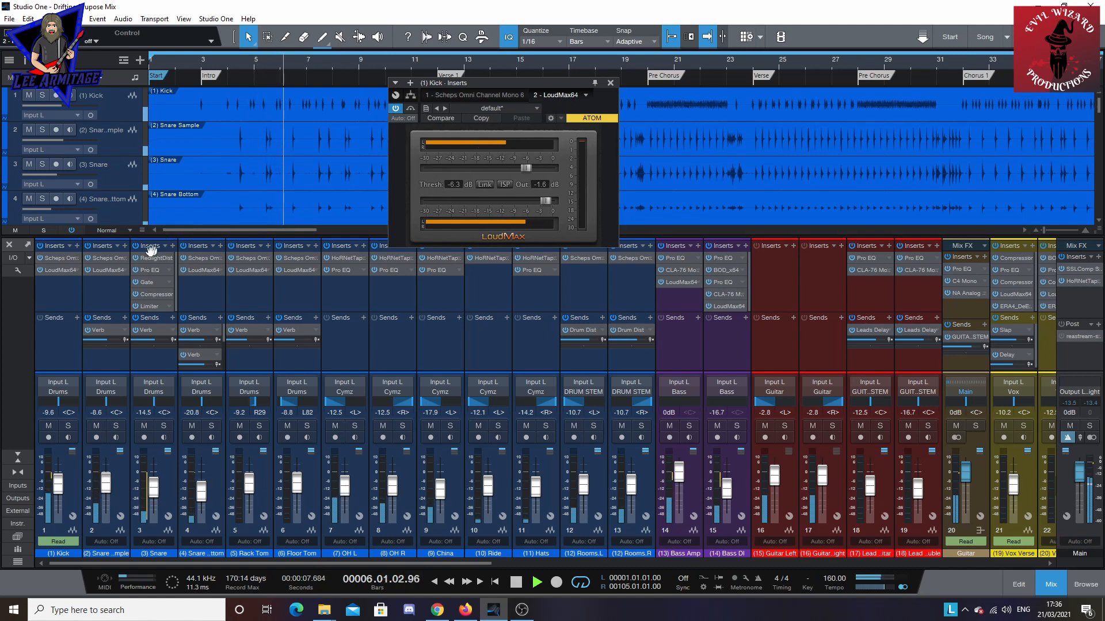
left_click(107, 257)
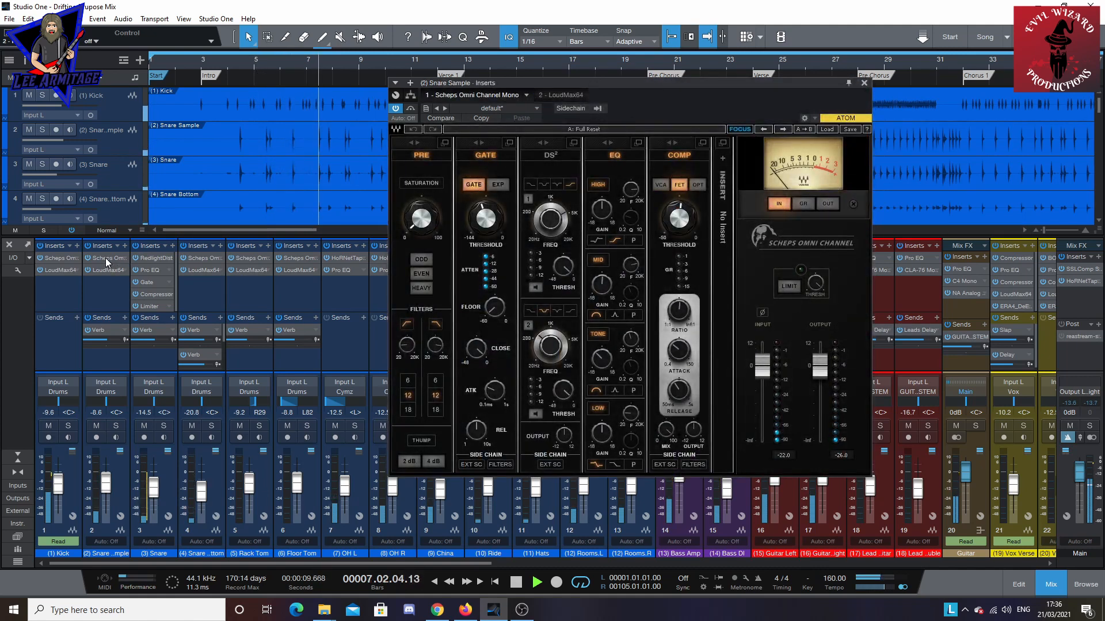
Step: Review the Snare channel's insert chain during playback: RedlightDist, Pro EQ, Gate, Compressor and Limiter
left_click(157, 259)
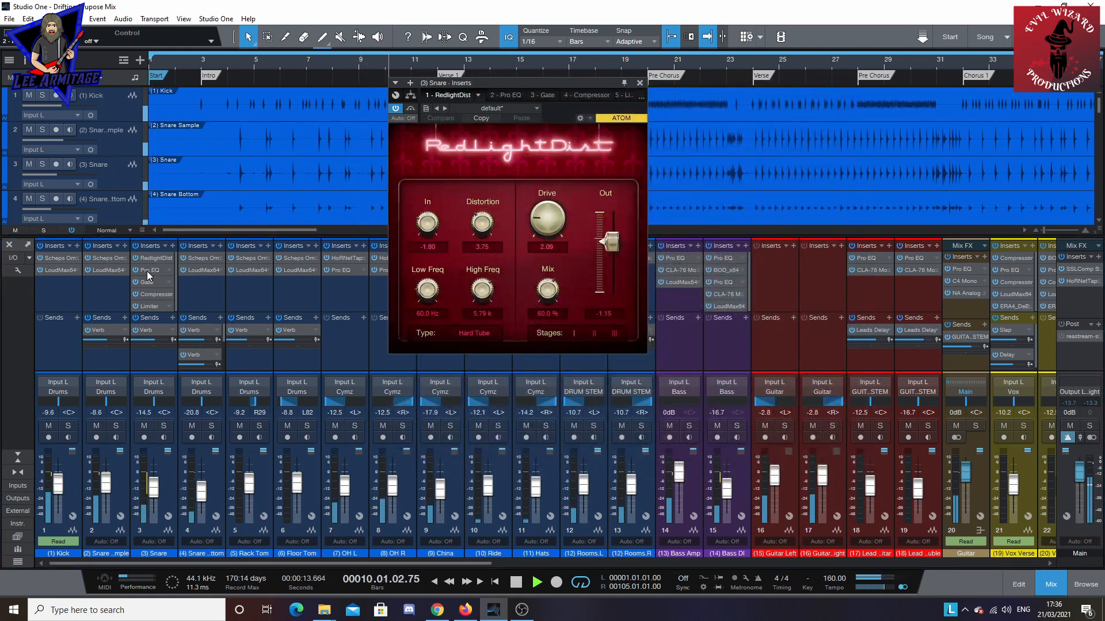
left_click(153, 270)
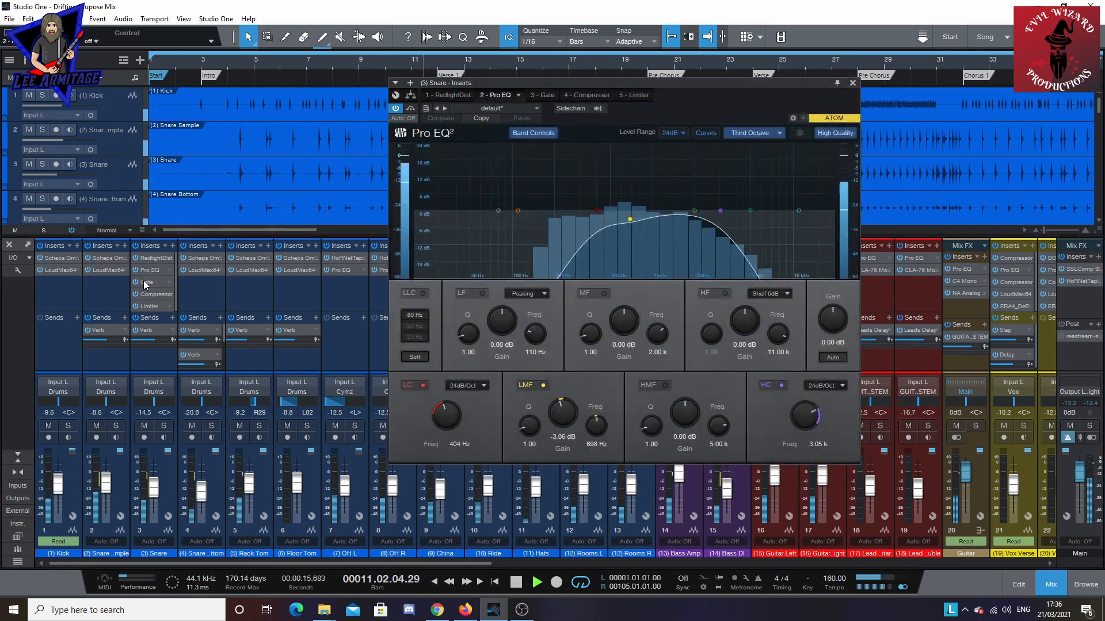
left_click(145, 282)
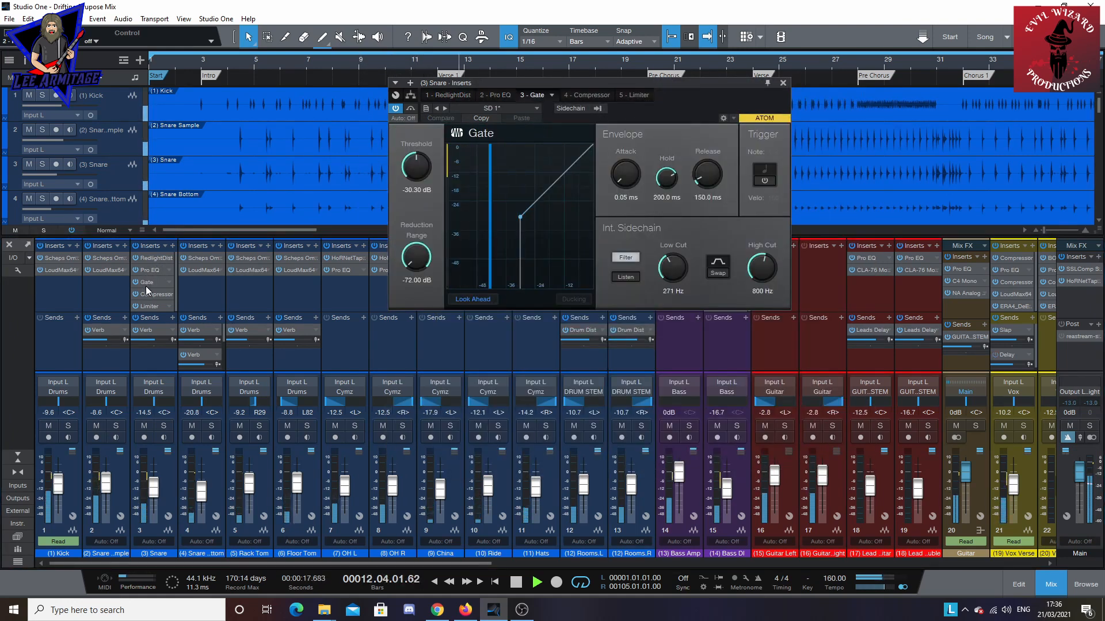
left_click(150, 296)
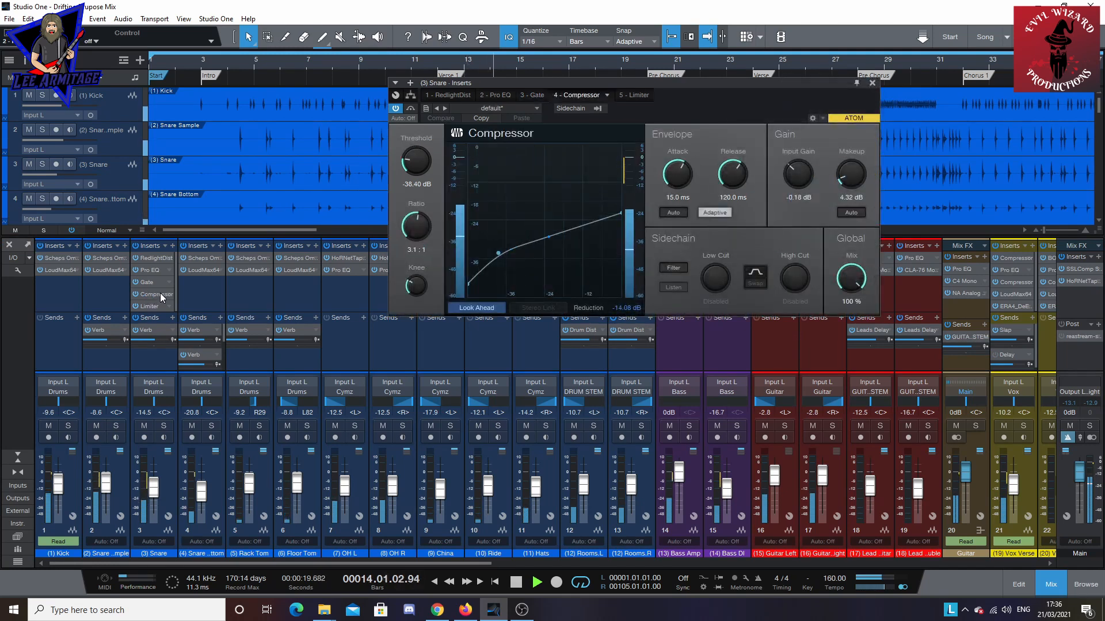
left_click(159, 306)
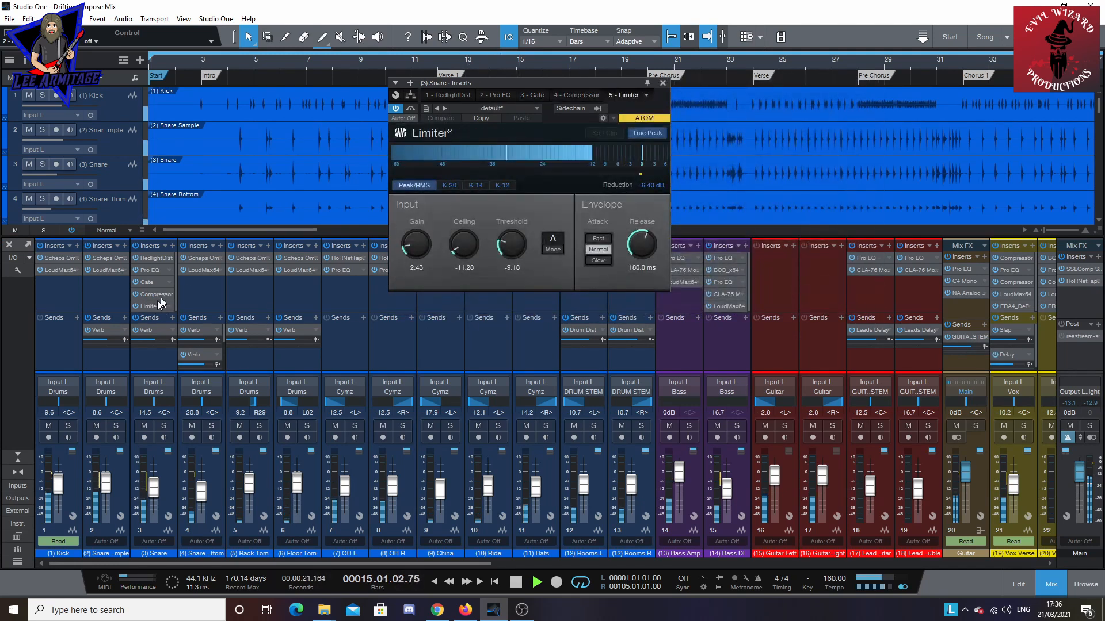
Step: Review the Snare Bottom's Scheps Omni Channel and LoudMax64, plus the Scheps Omni Channel inserts on Rack Tom and Floor Tom
left_click(199, 259)
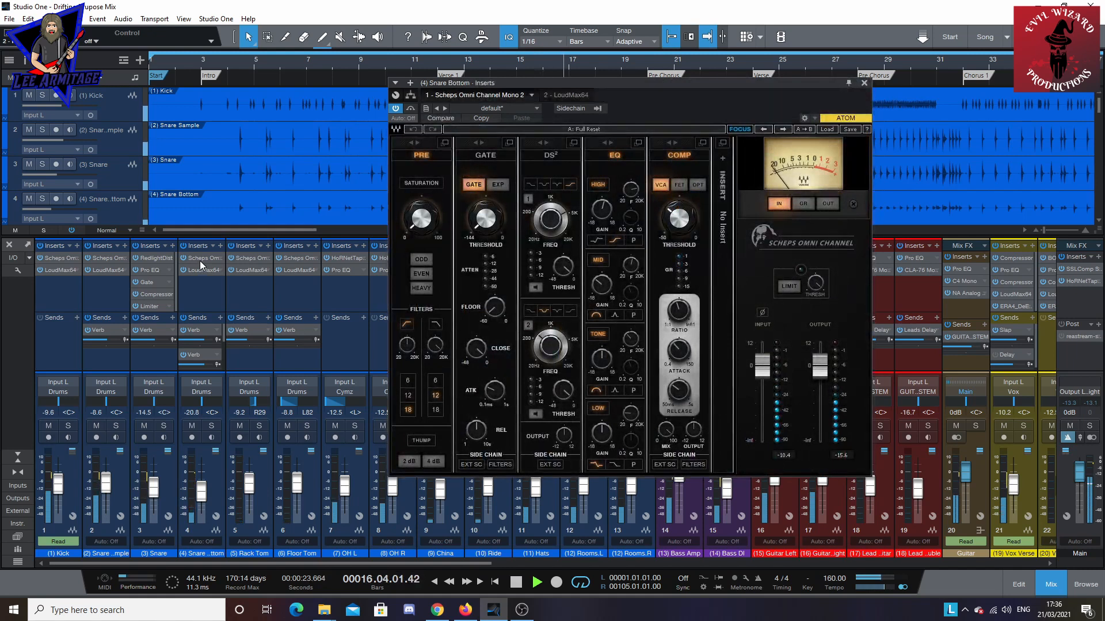
left_click(200, 271)
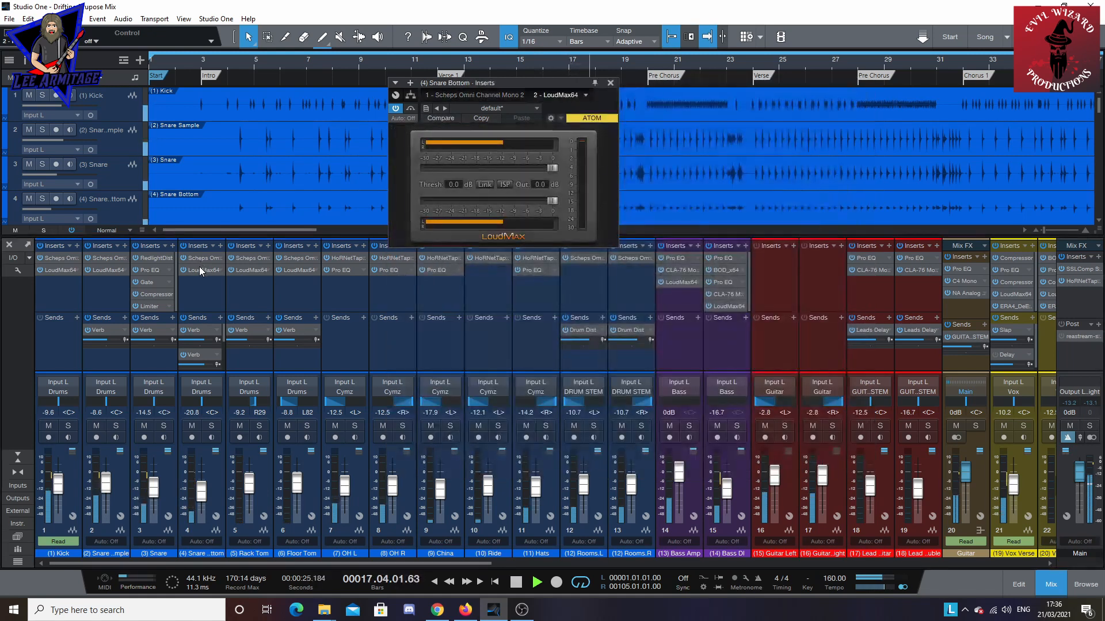
left_click(244, 259)
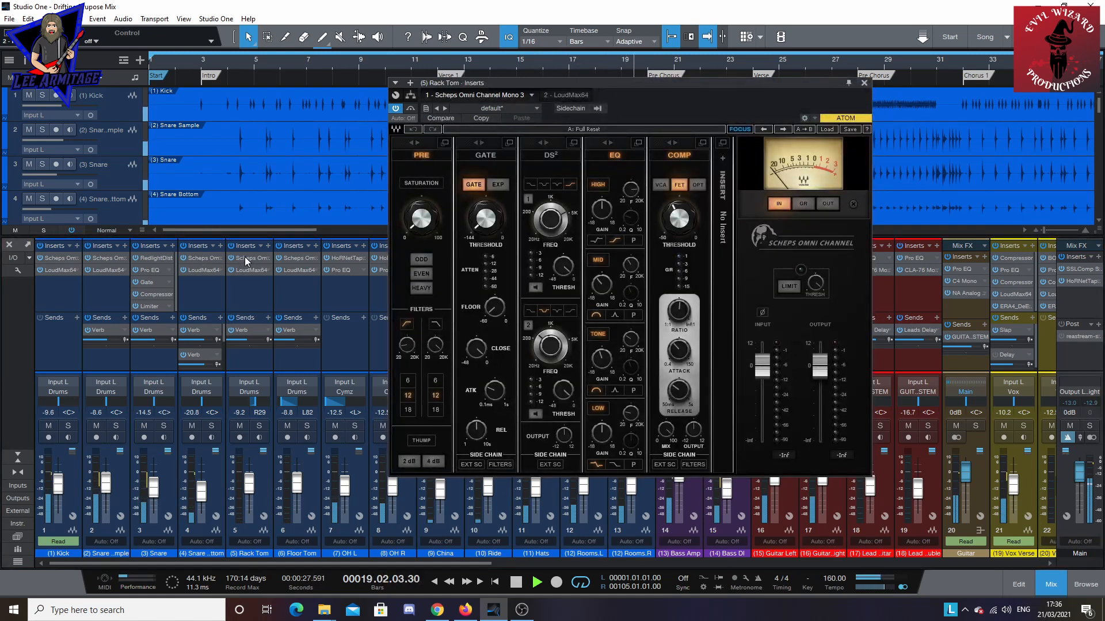
left_click(292, 259)
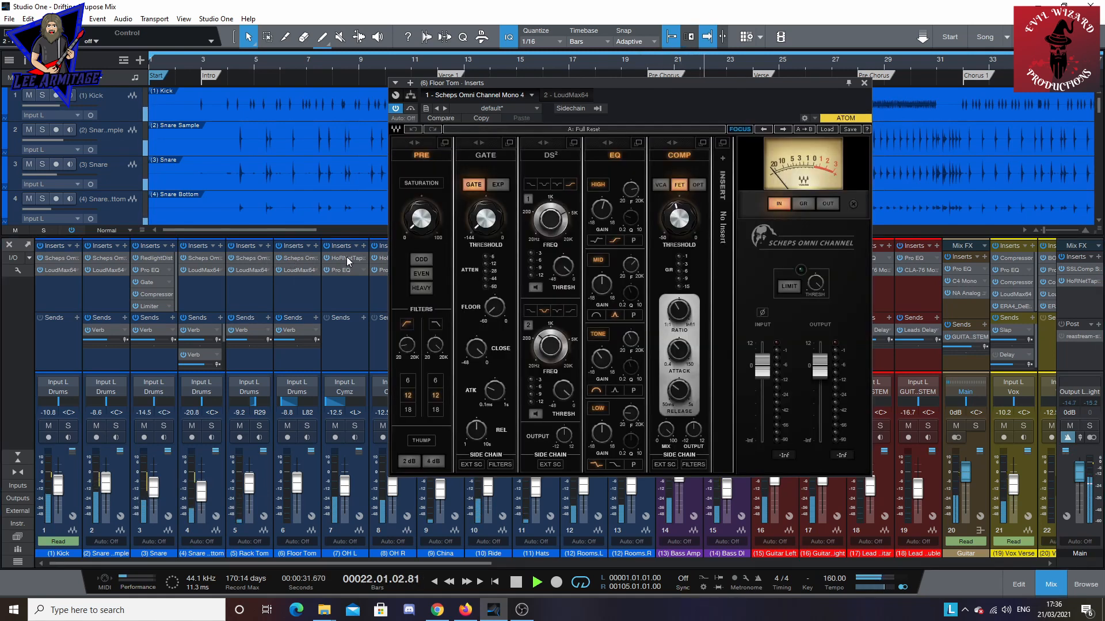
Step: Review the HoRNetTape and Pro EQ inserts on OH L and the Pro EQ on OH R, and close the plug-in window
left_click(346, 257)
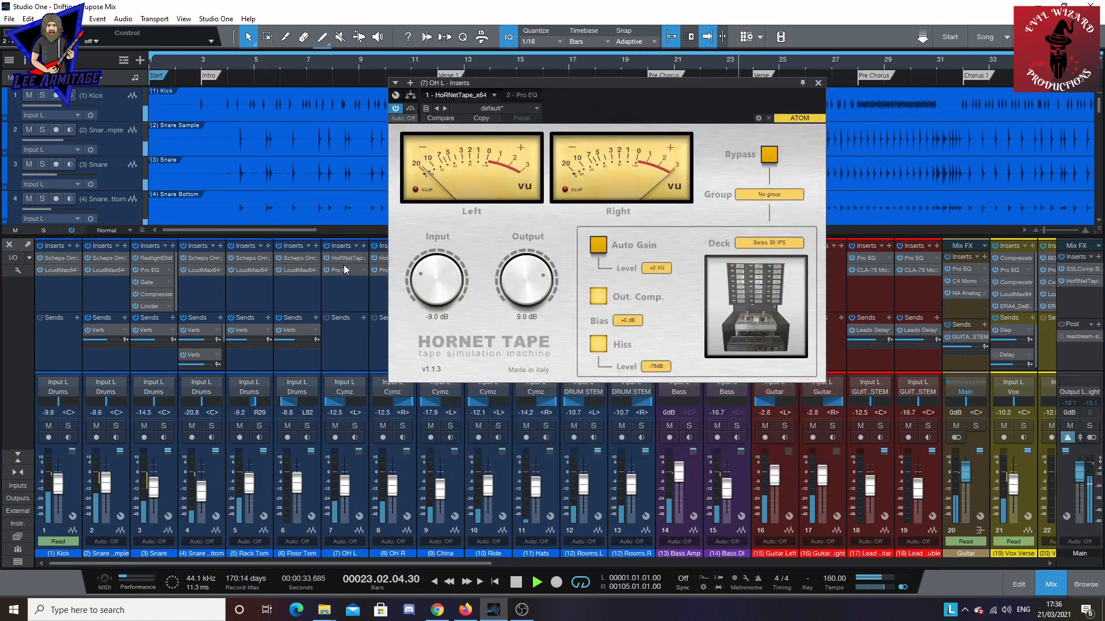
left_click(341, 270)
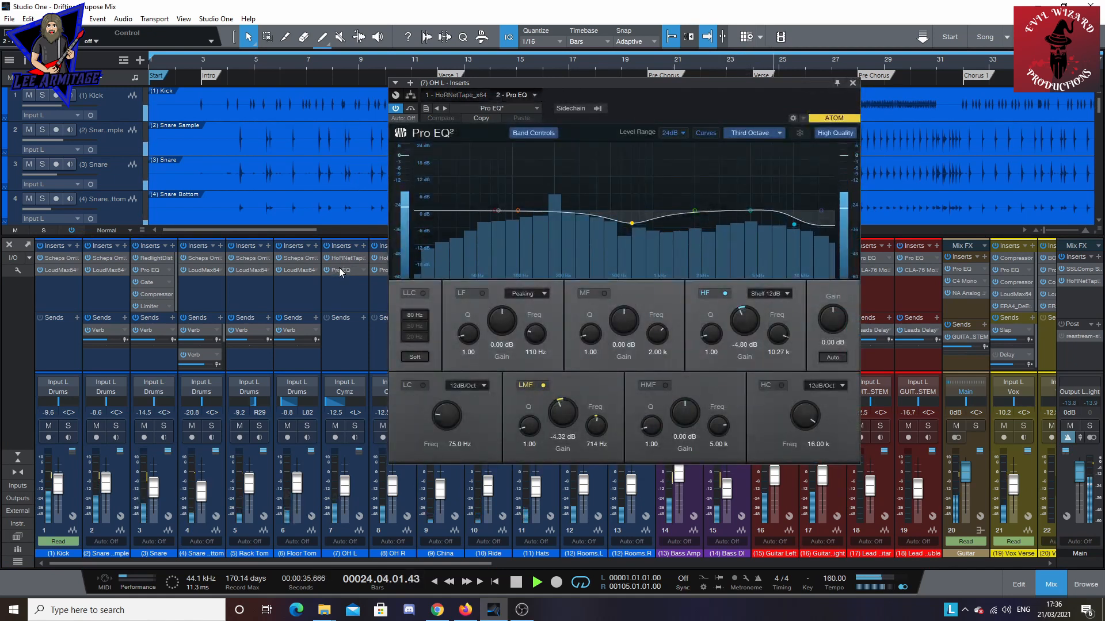
left_click(381, 269)
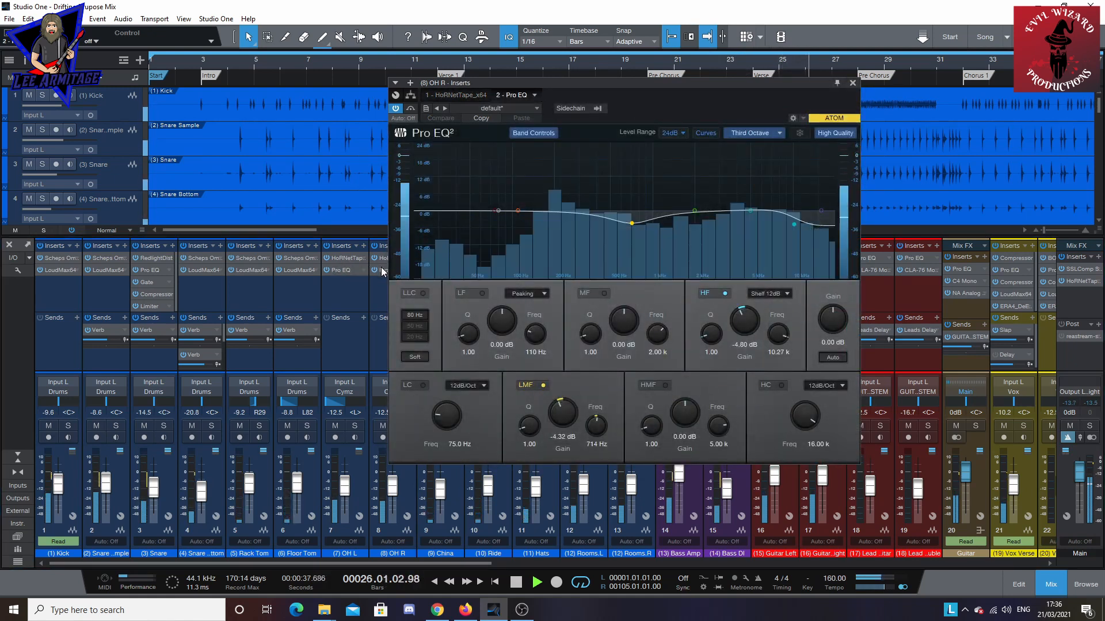
left_click(852, 82)
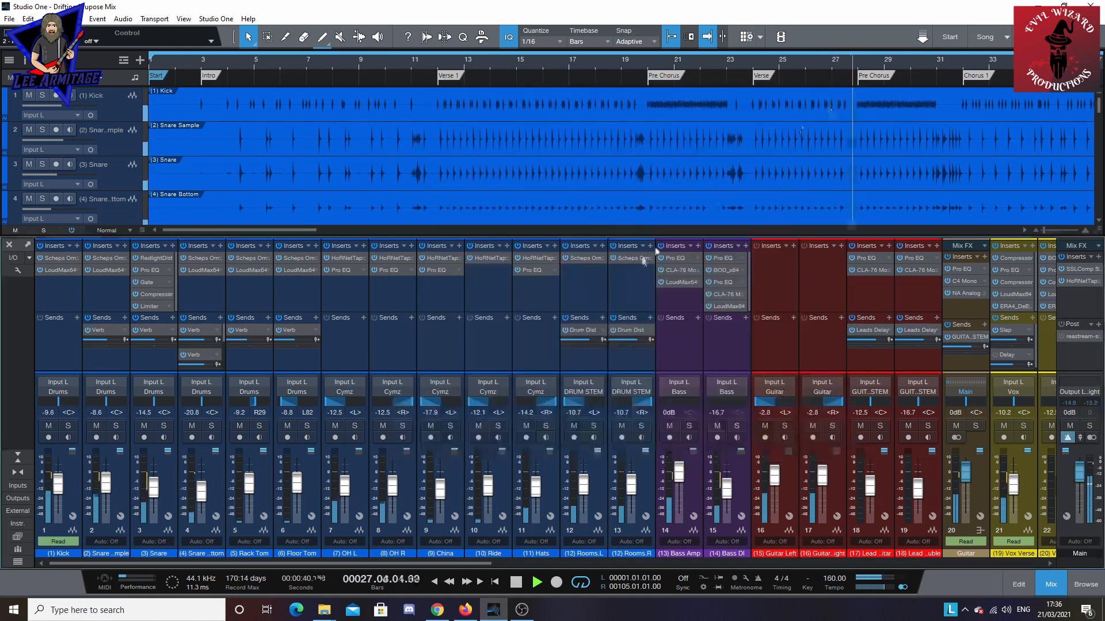
Step: Review the China's Pro EQ, the Ride's HoRNetTape and the Hats' Pro EQ during playback, closing each plug-in window
left_click(444, 272)
left_click(819, 140)
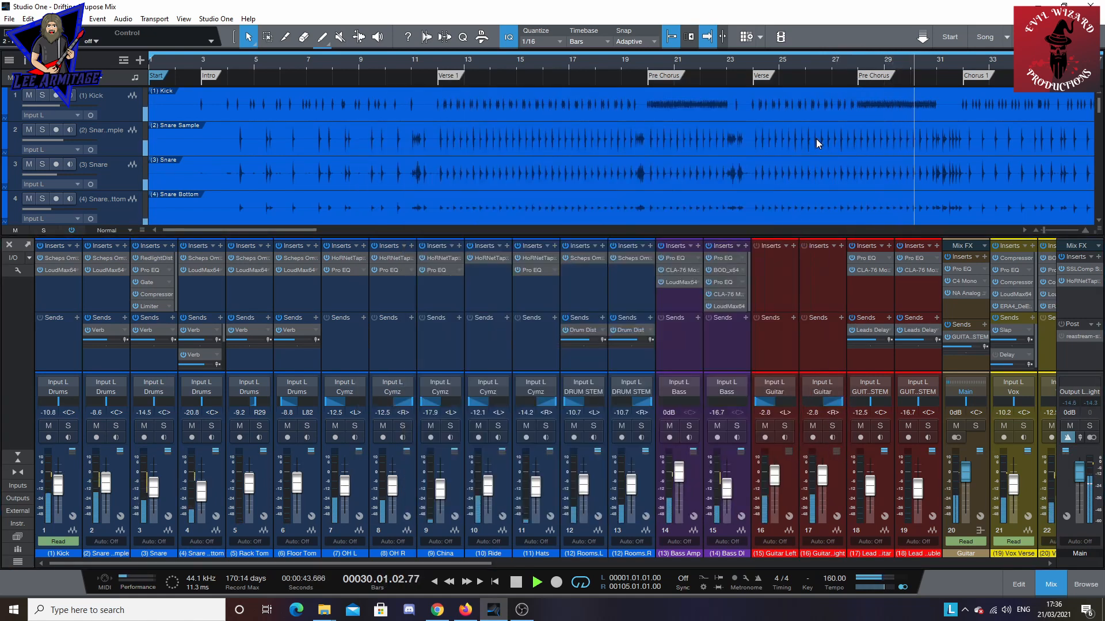
left_click(481, 258)
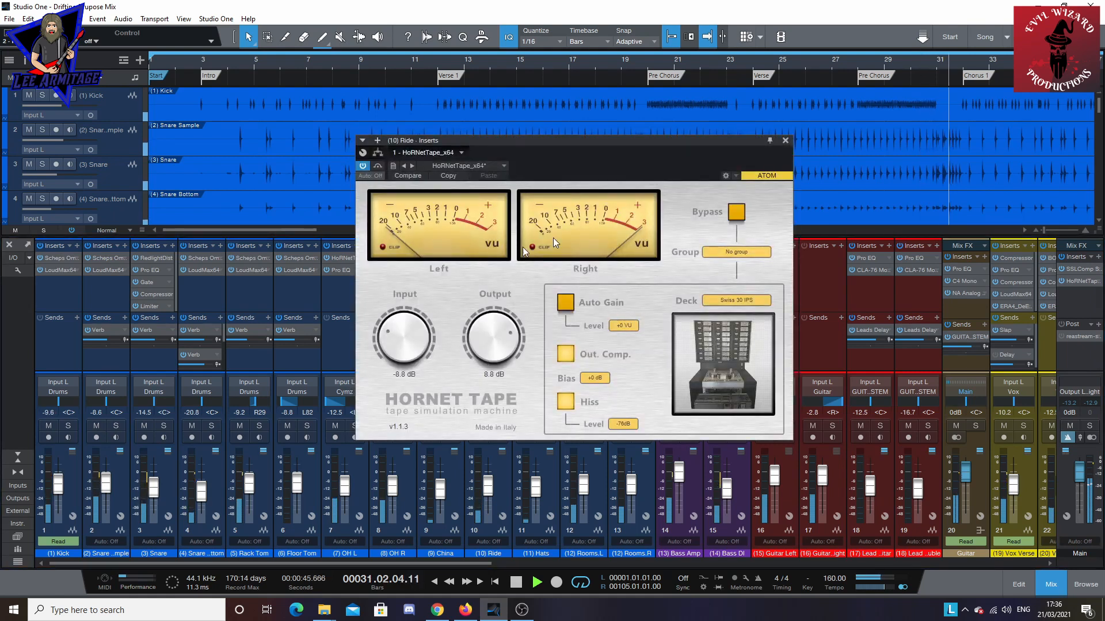
left_click(786, 141)
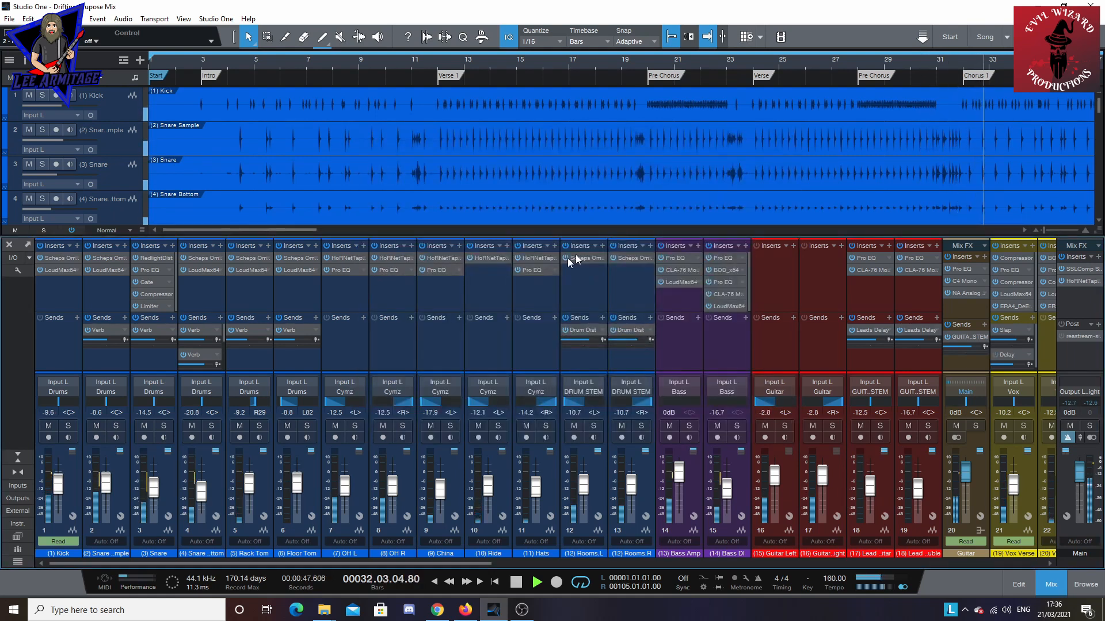
left_click(537, 272)
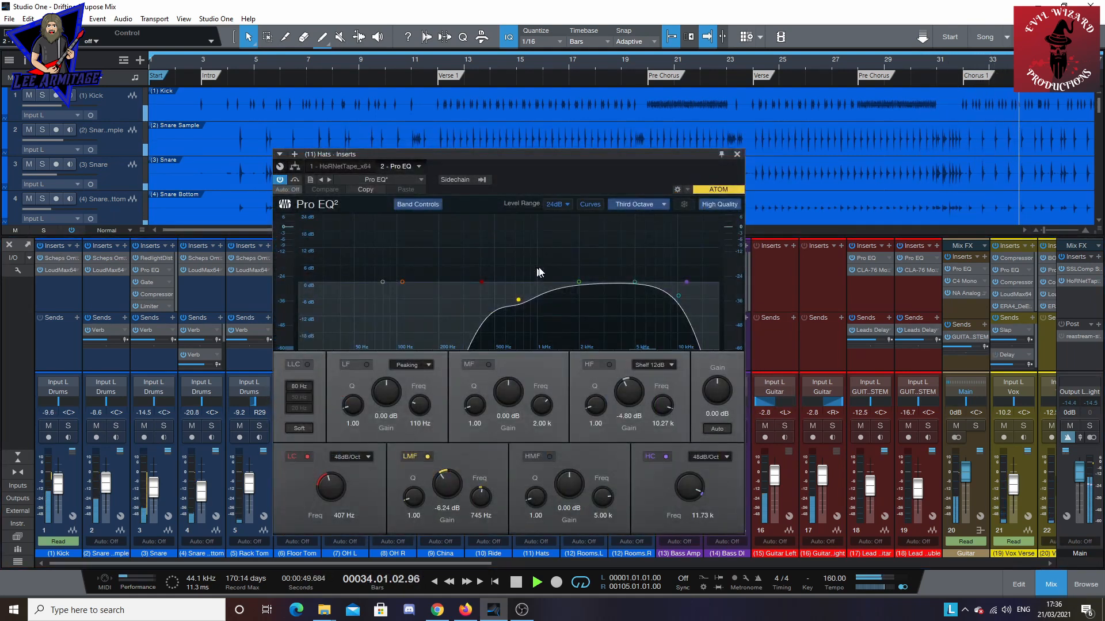
left_click(737, 155)
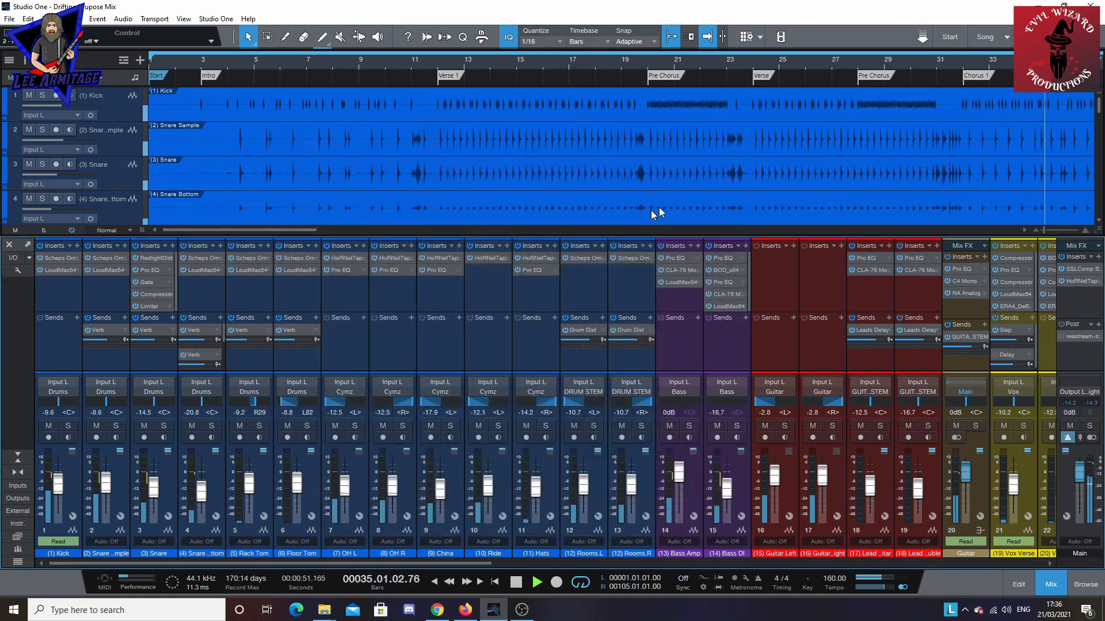
Step: Check Rooms.L's Scheps Omni Channel with its meter set to GR, and review Bass Amp's Pro EQ, CLA-76 and LoudMax64
left_click(584, 259)
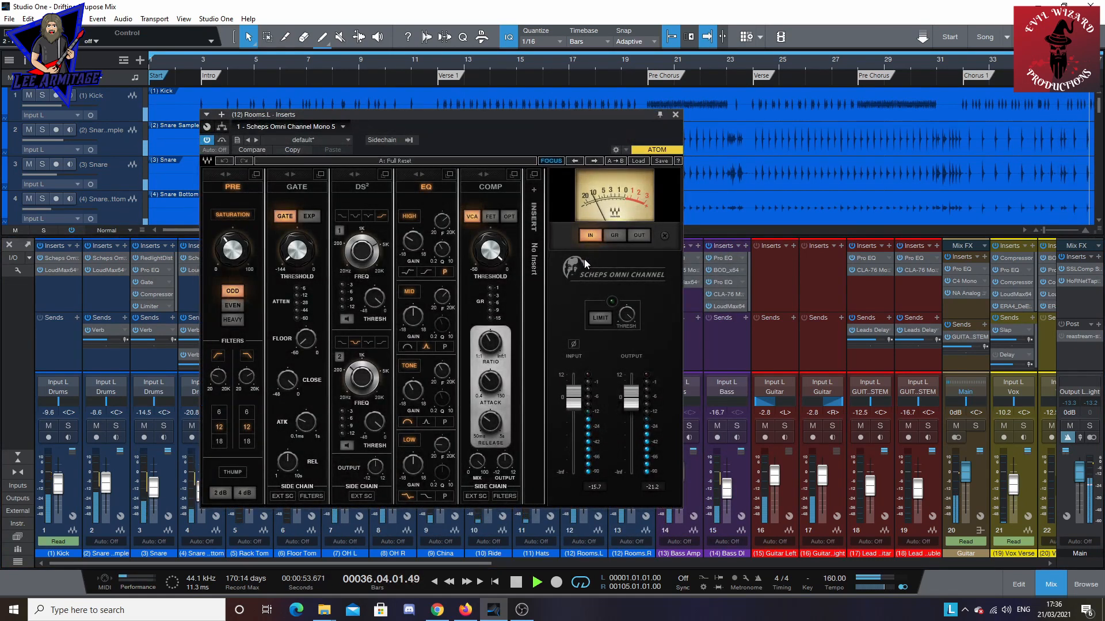
left_click(614, 236)
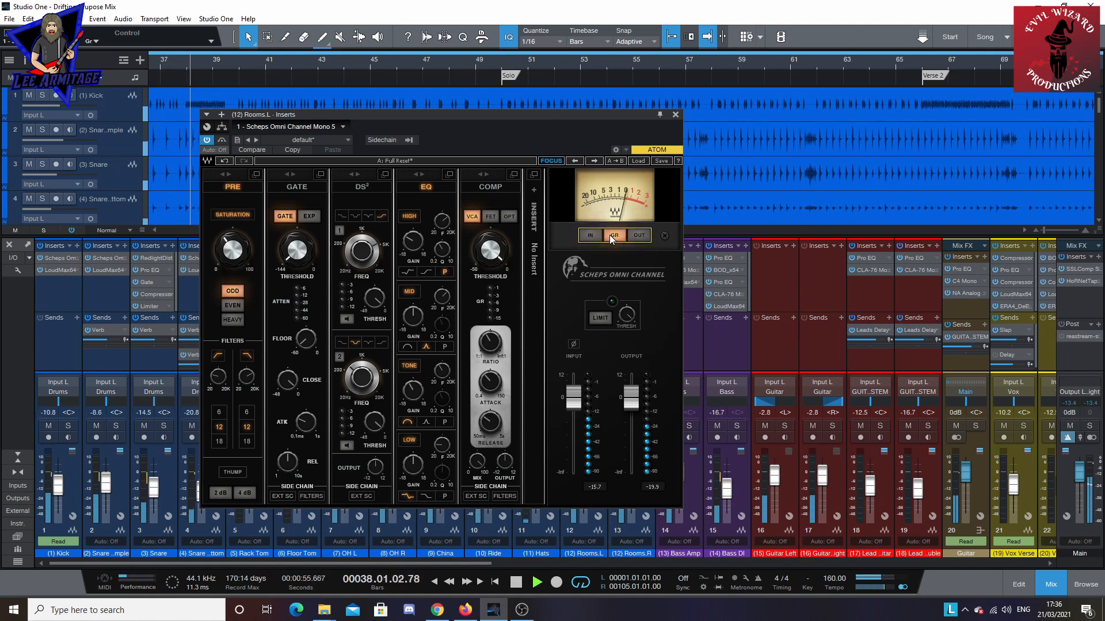
left_click(687, 258)
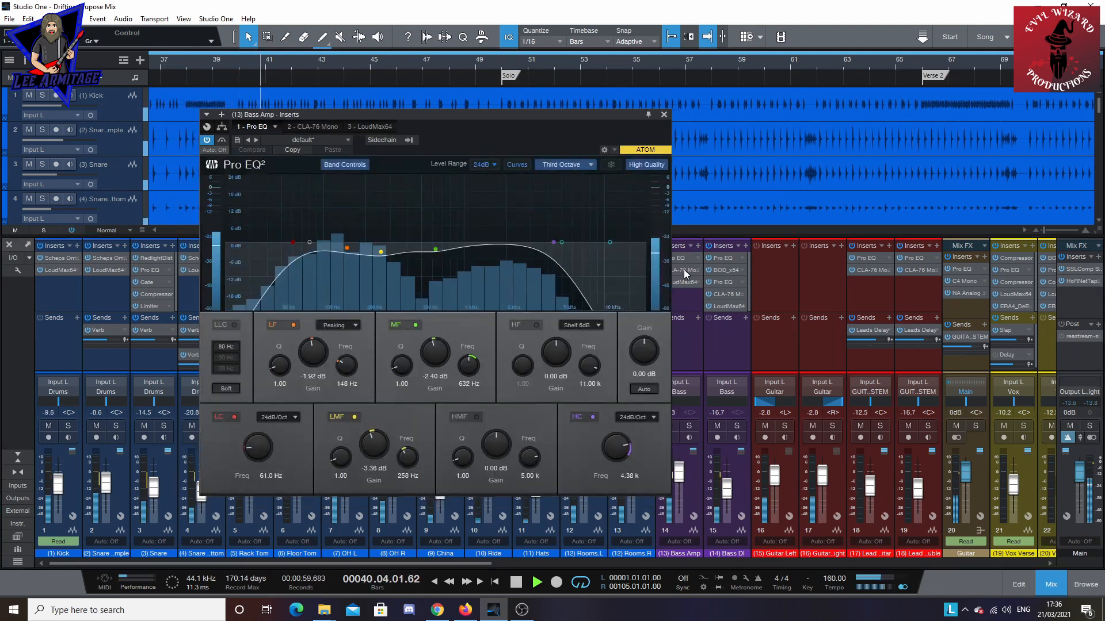
left_click(684, 270)
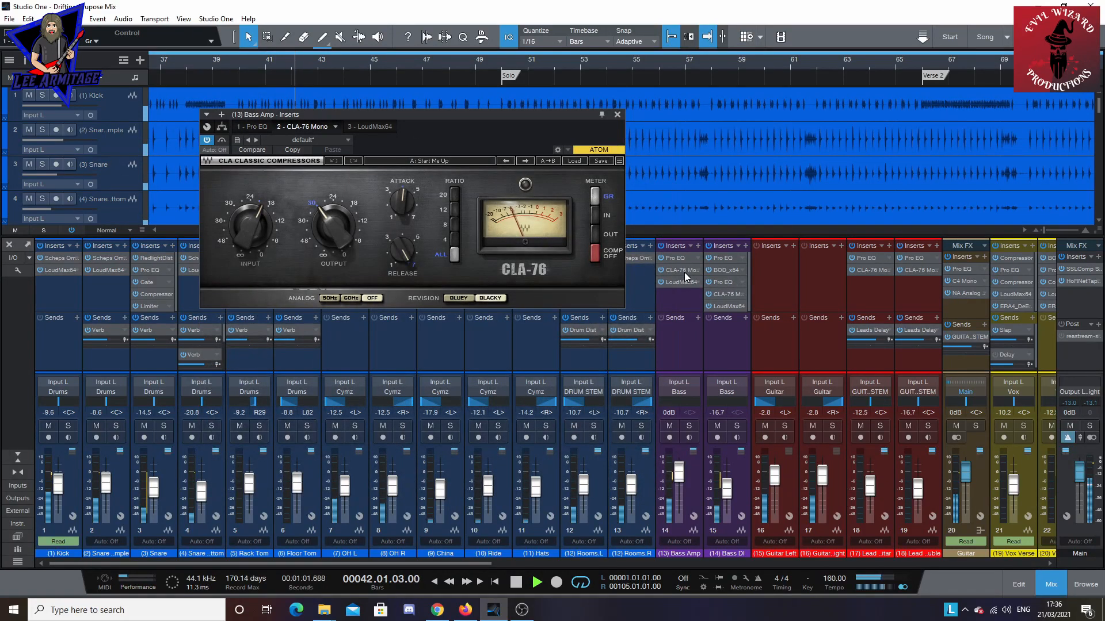
left_click(679, 283)
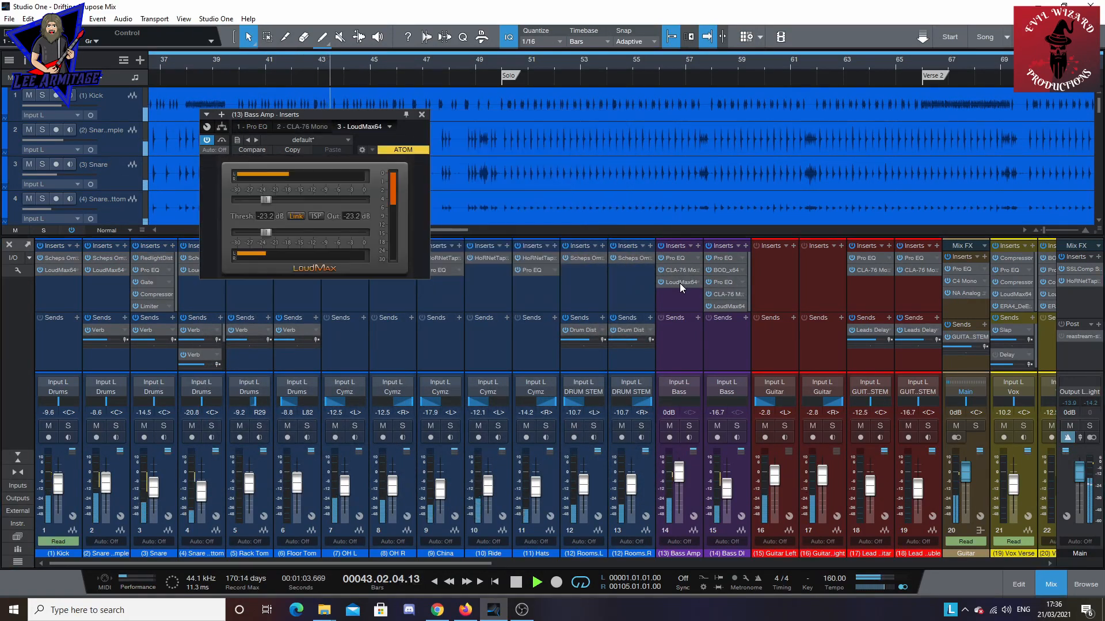
Step: Review the Bass DI's insert chain: Pro EQ, BOD_x64, second Pro EQ, CLA-76 Mono and LoudMax64
left_click(728, 259)
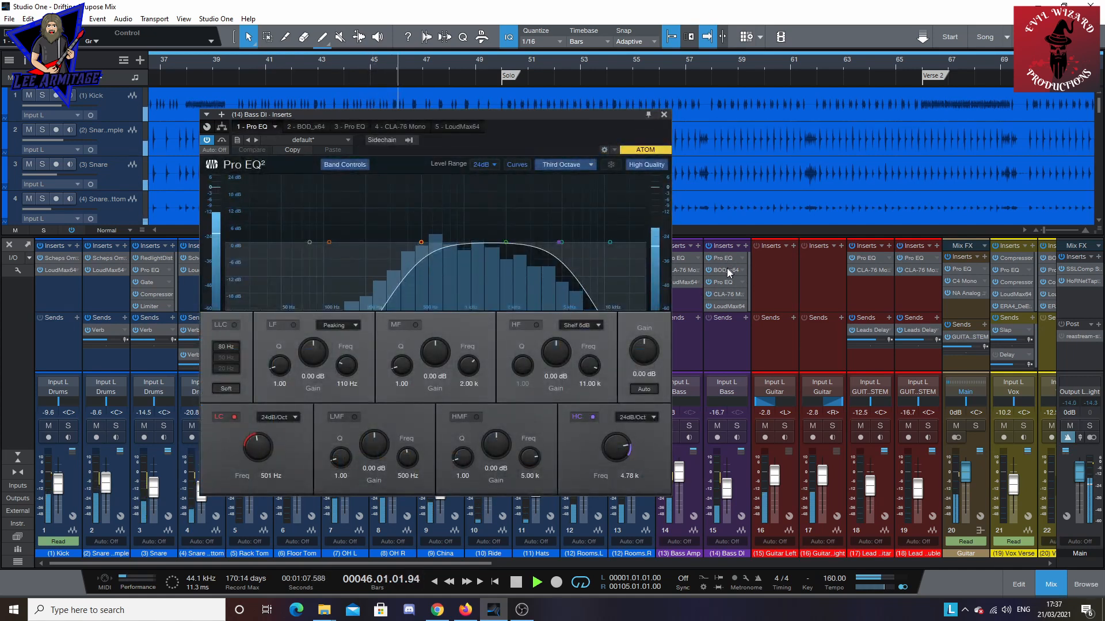
left_click(727, 270)
left_click(726, 282)
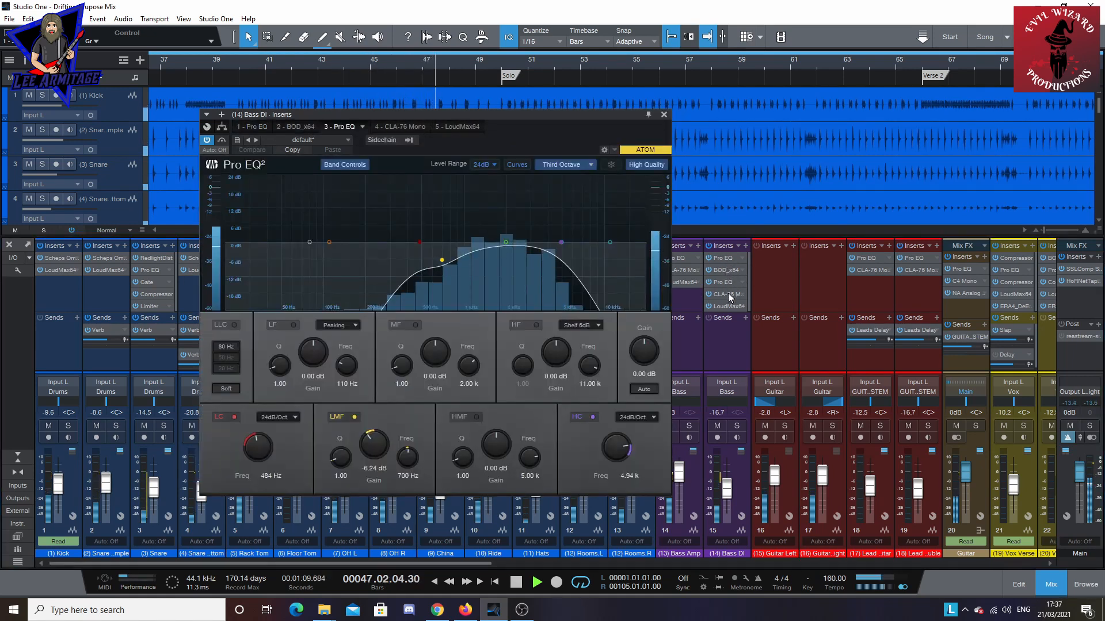
left_click(727, 293)
left_click(728, 305)
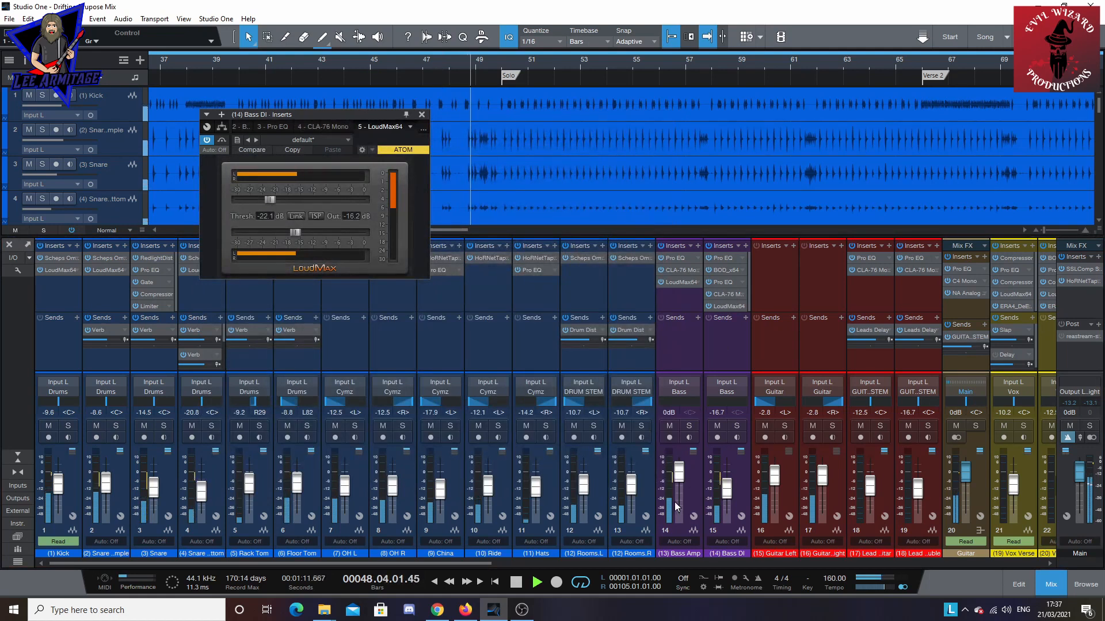
Step: Review the Pro EQ and CLA-76 Mono inserts on the Lead Guitar channel
left_click_drag(443, 561, 483, 560)
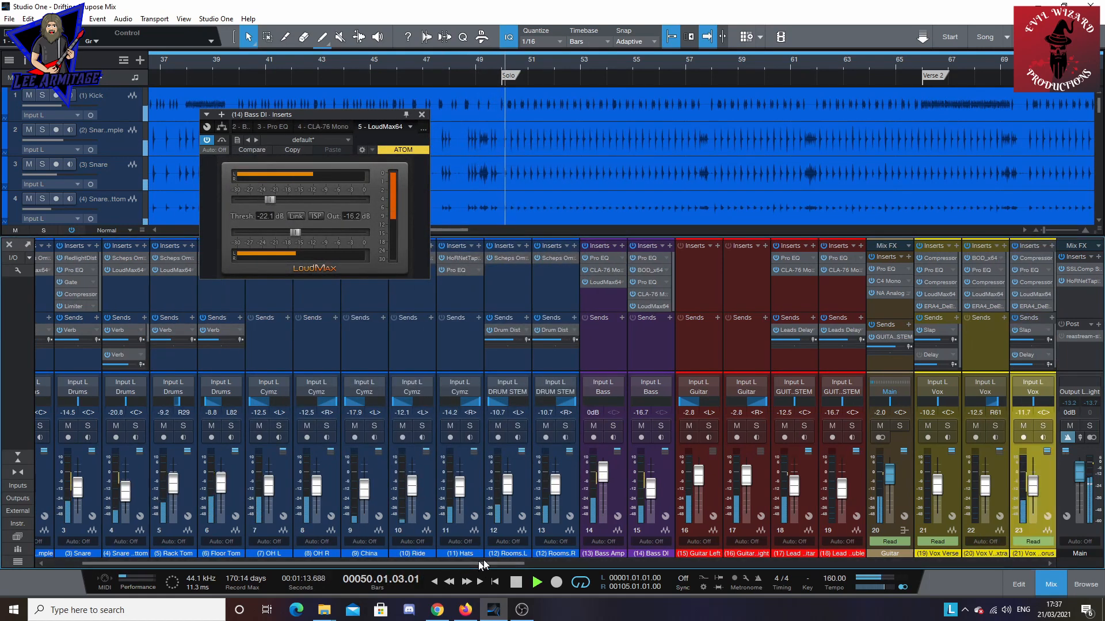
left_click(796, 259)
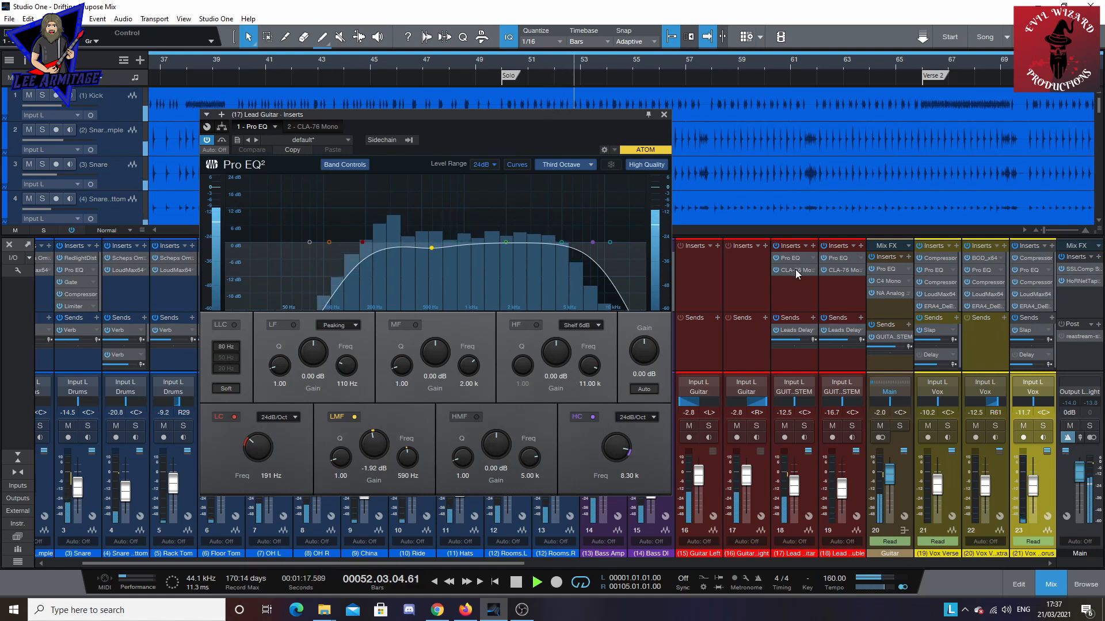
left_click(795, 269)
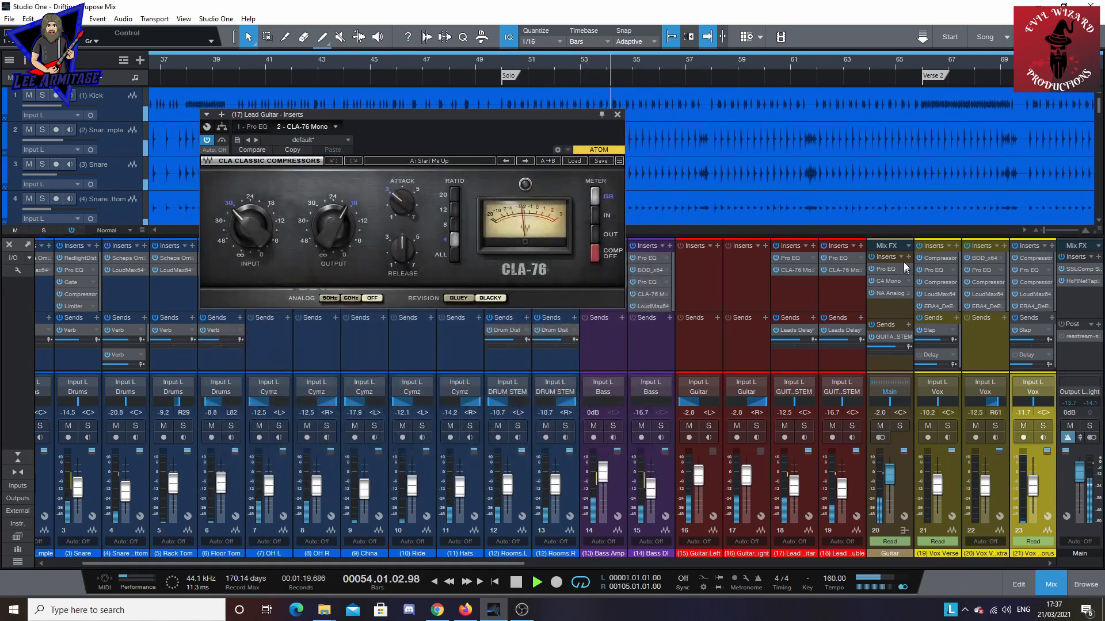
Step: Review the Guitar bus inserts Pro EQ, C4 Mono and NA Analog Rack Guitar Equalizer, and close the plug-in window
left_click(886, 269)
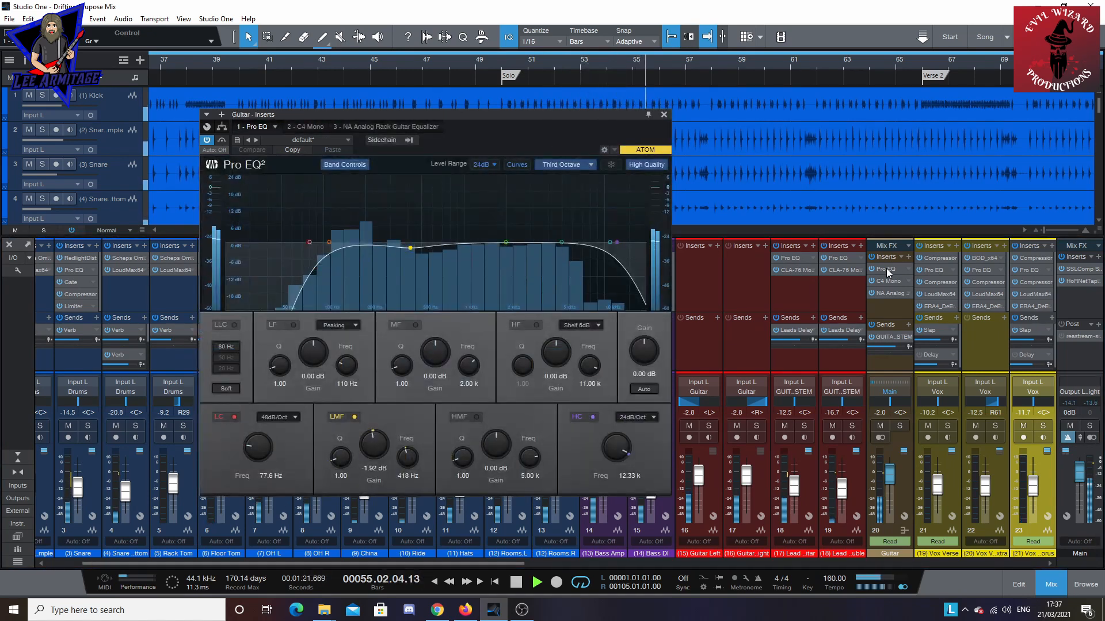
left_click(891, 282)
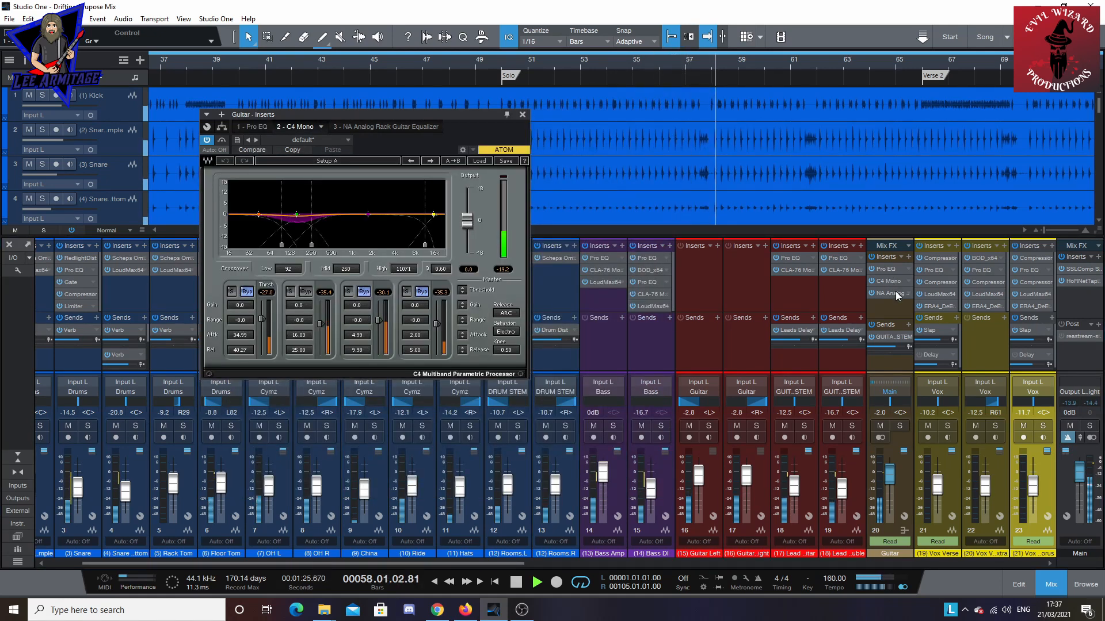
left_click(896, 291)
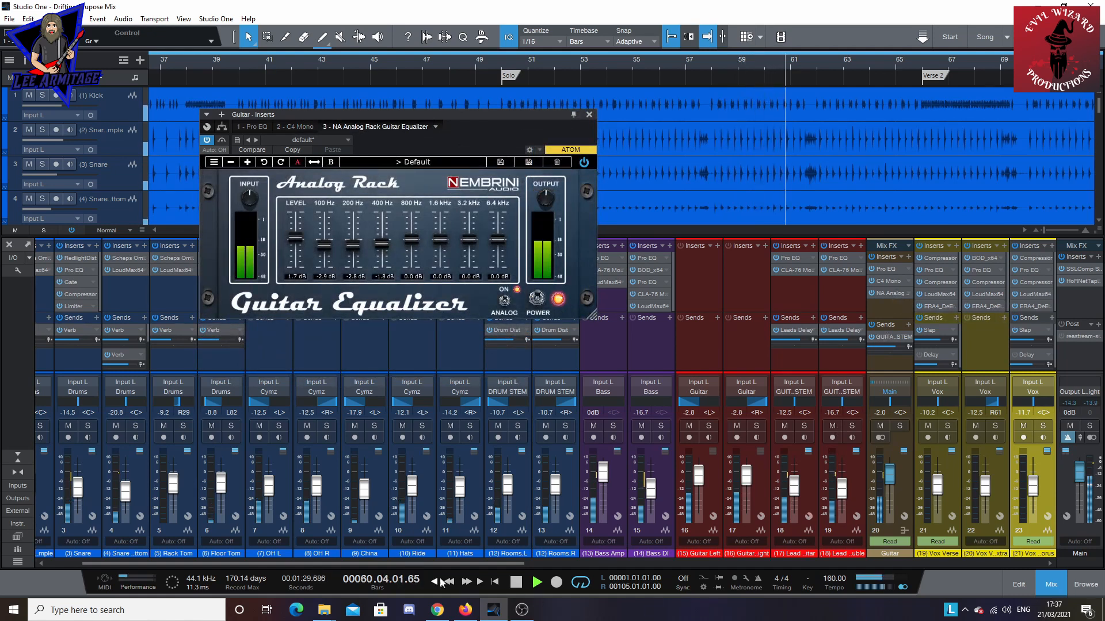
left_click_drag(453, 563, 552, 573)
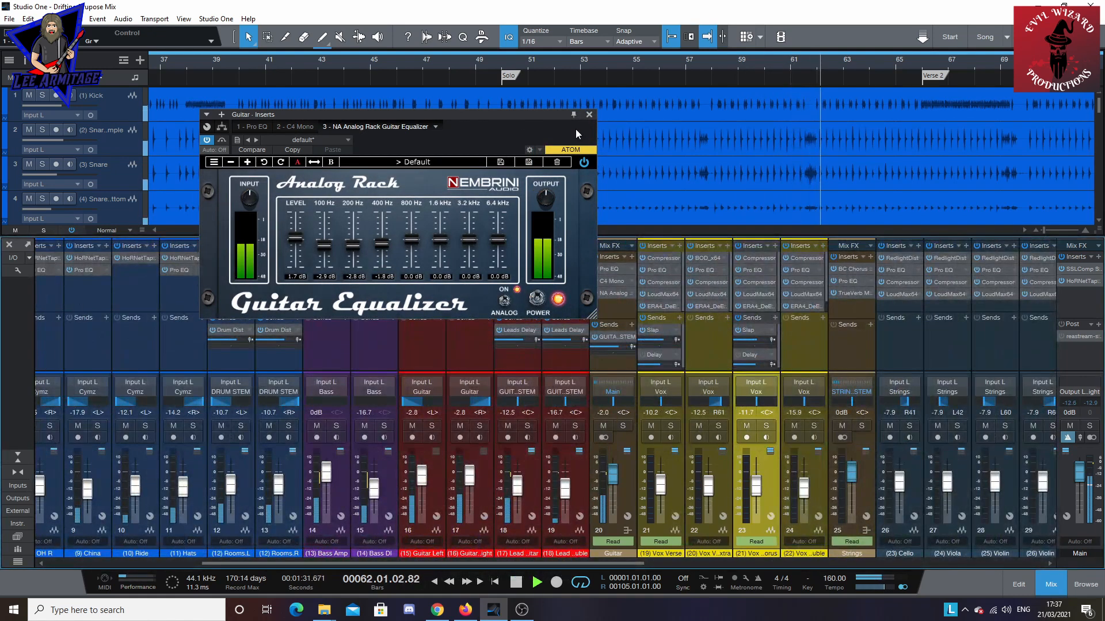
left_click(589, 114)
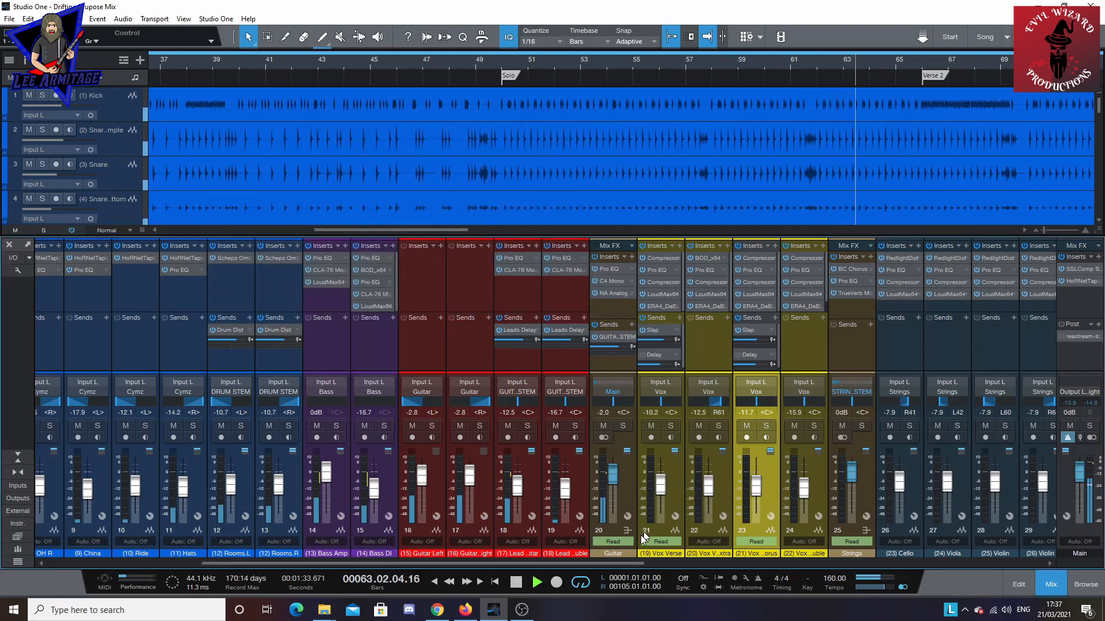
Step: Review the Vox Verse insert chain: Compressor, Pro EQ, second Compressor, LoudMax64 and ERA4 De-Esser
left_click_drag(631, 567, 730, 564)
left_click(432, 258)
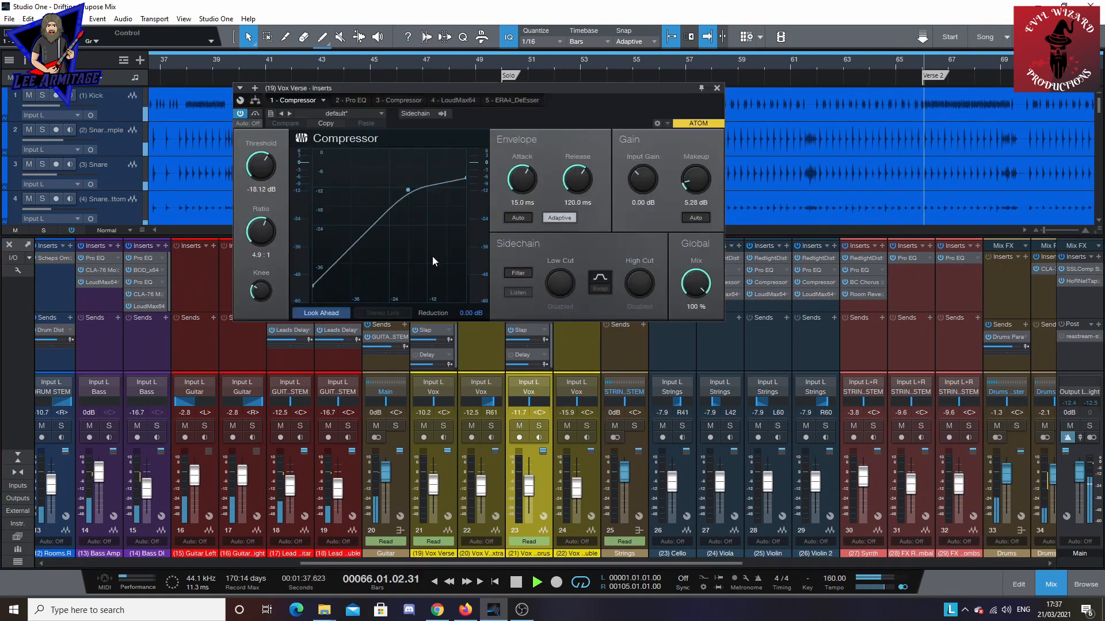
left_click(349, 100)
left_click(402, 100)
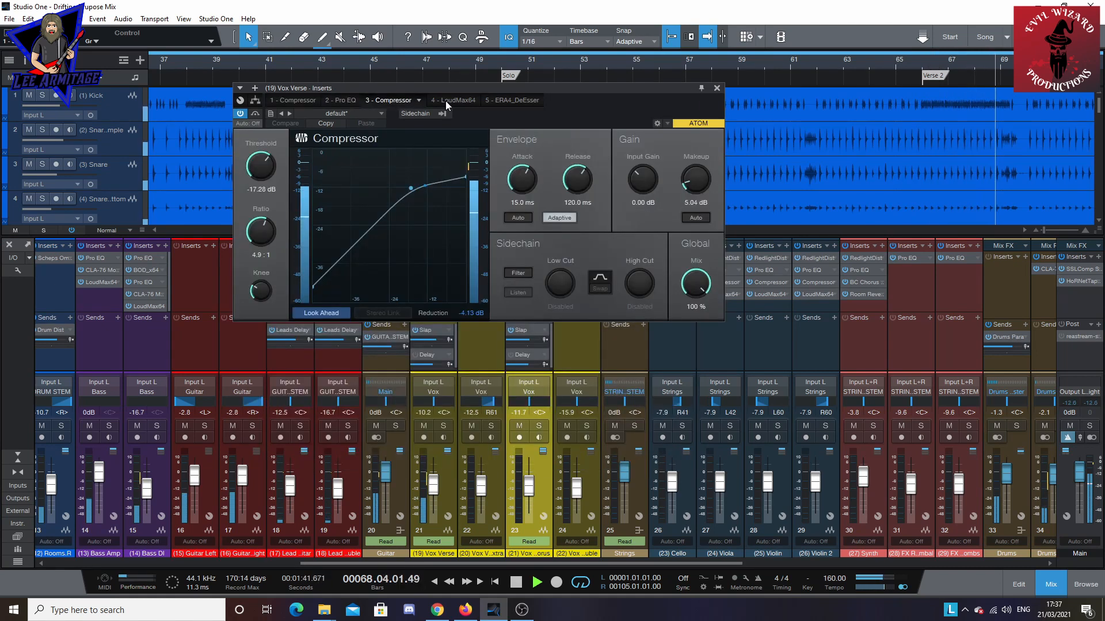
left_click(446, 100)
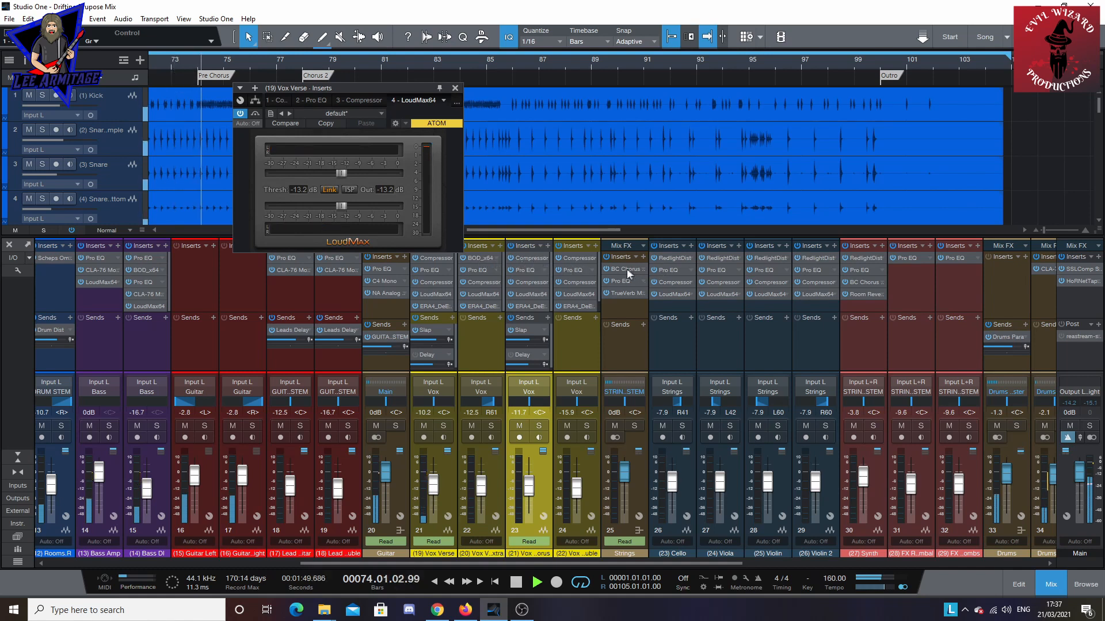
left_click(457, 102)
left_click(440, 167)
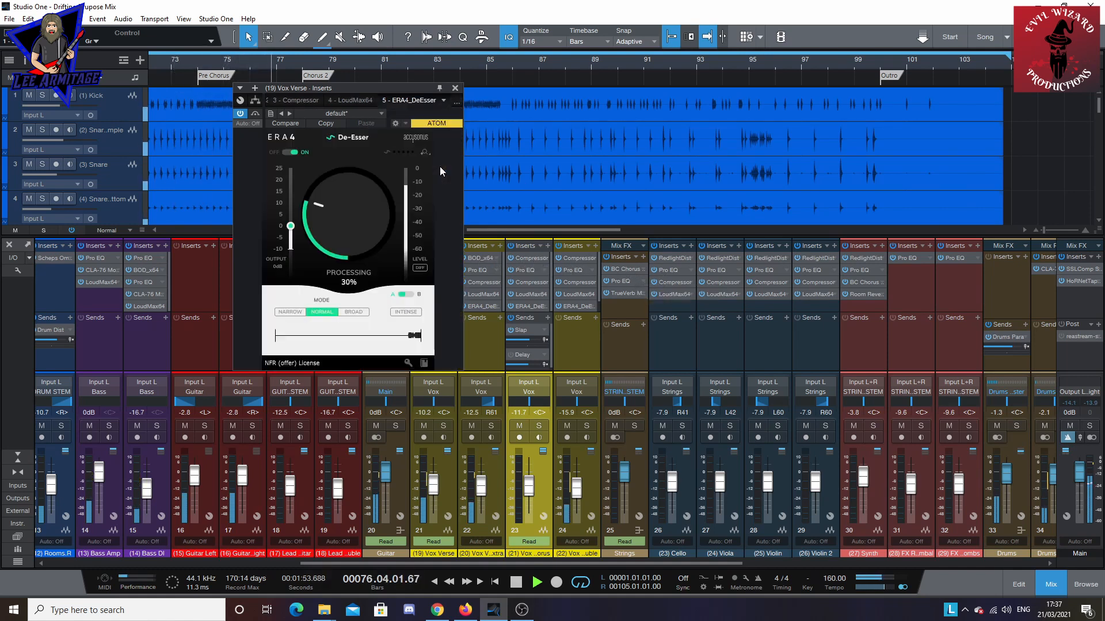
Step: Review the Cello's RedlightDist and Pro EQ, plus the Viola's Compressor and LoudMax64
left_click(674, 259)
left_click(671, 270)
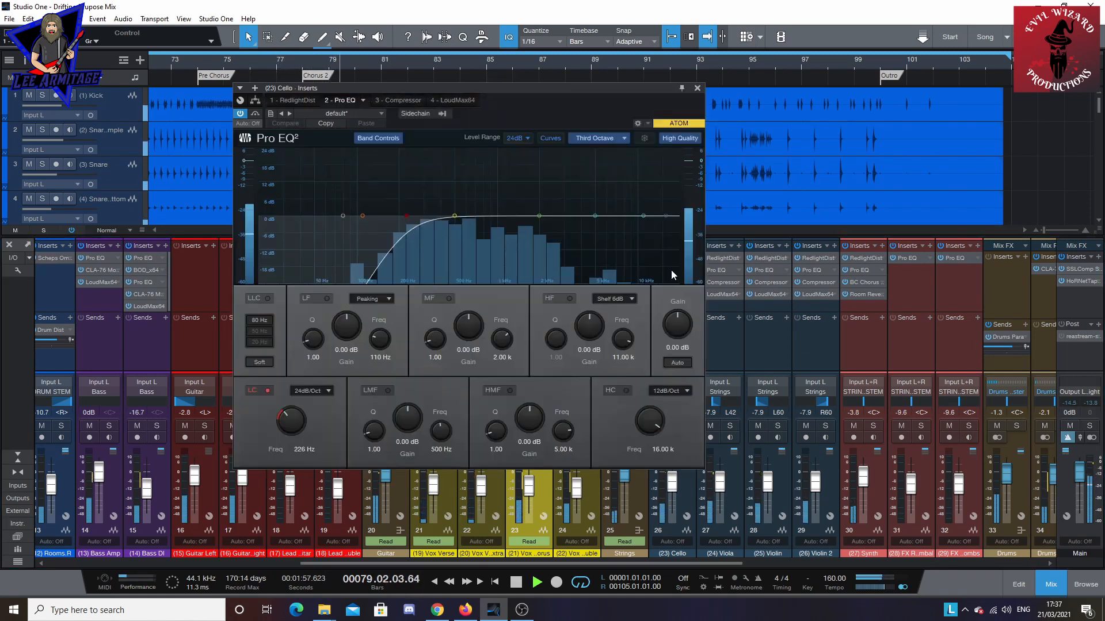
left_click(724, 282)
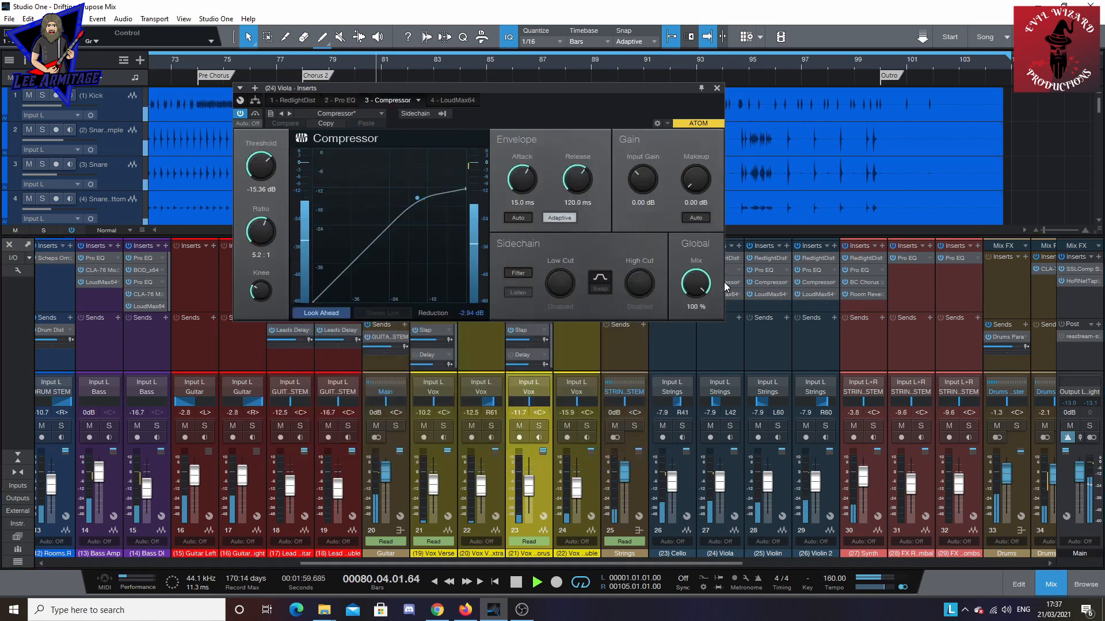
left_click(730, 294)
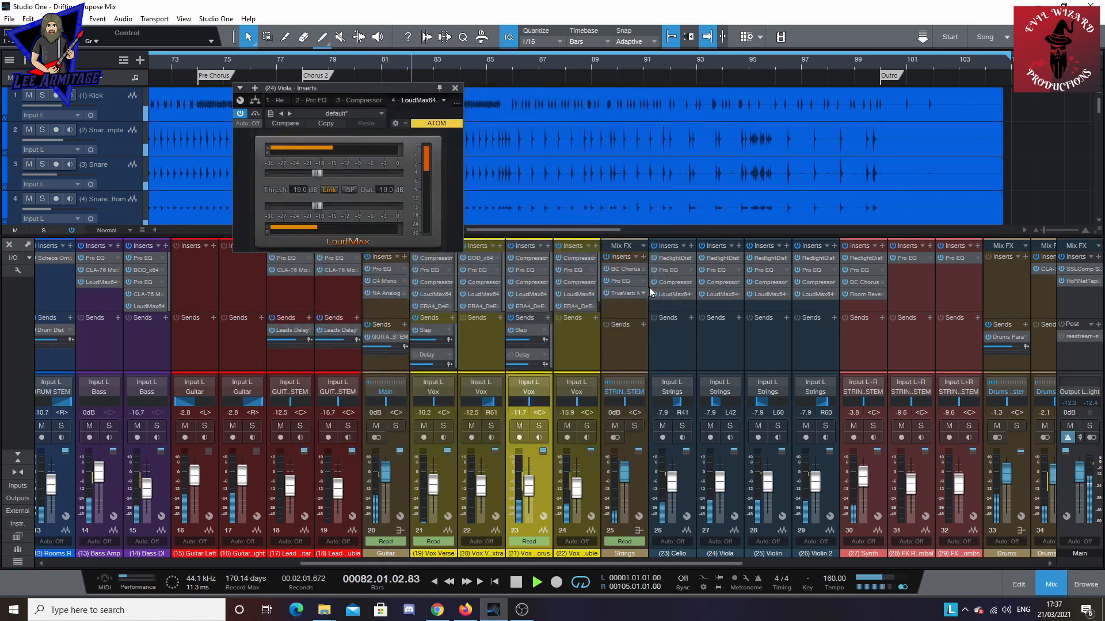
Step: Review the Strings bus inserts: BC Chorus 4, Pro EQ and TrueVerb
left_click(625, 269)
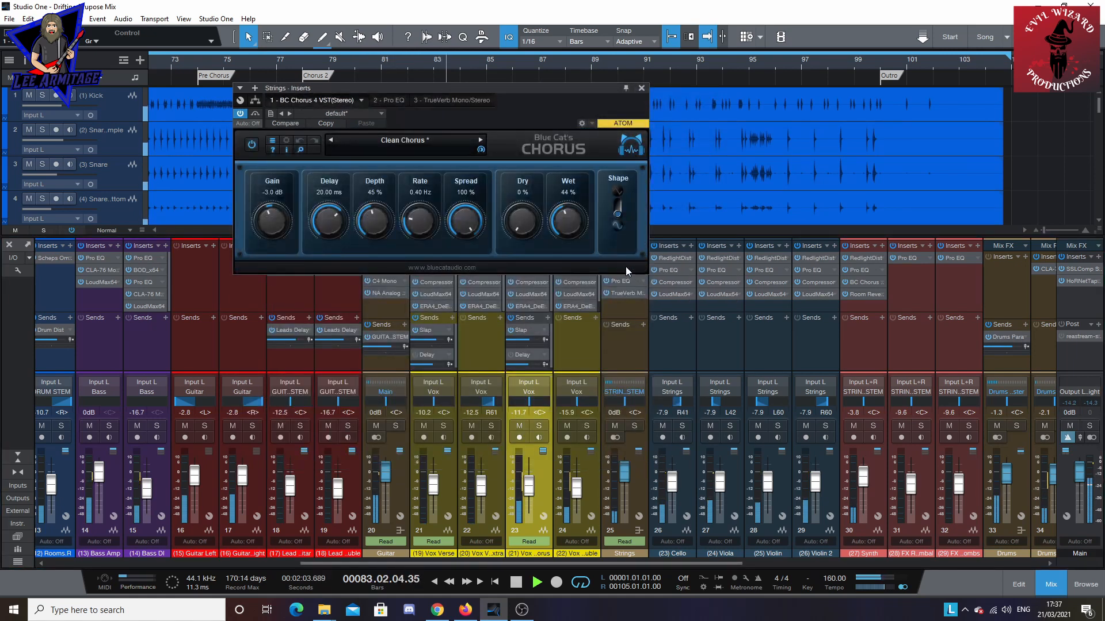
left_click(625, 282)
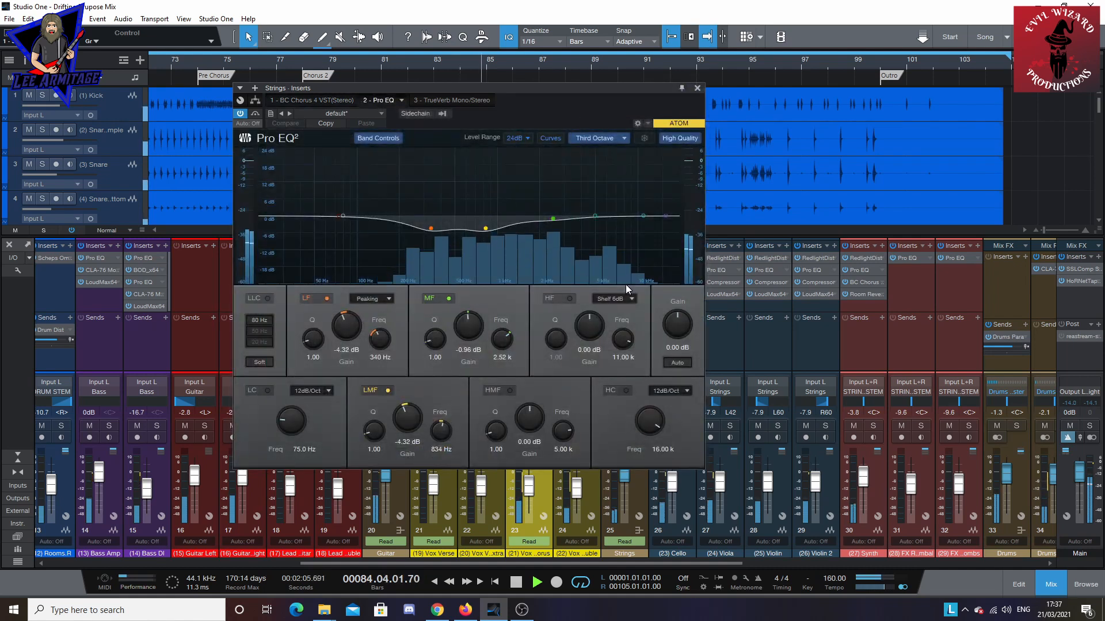
left_click(450, 101)
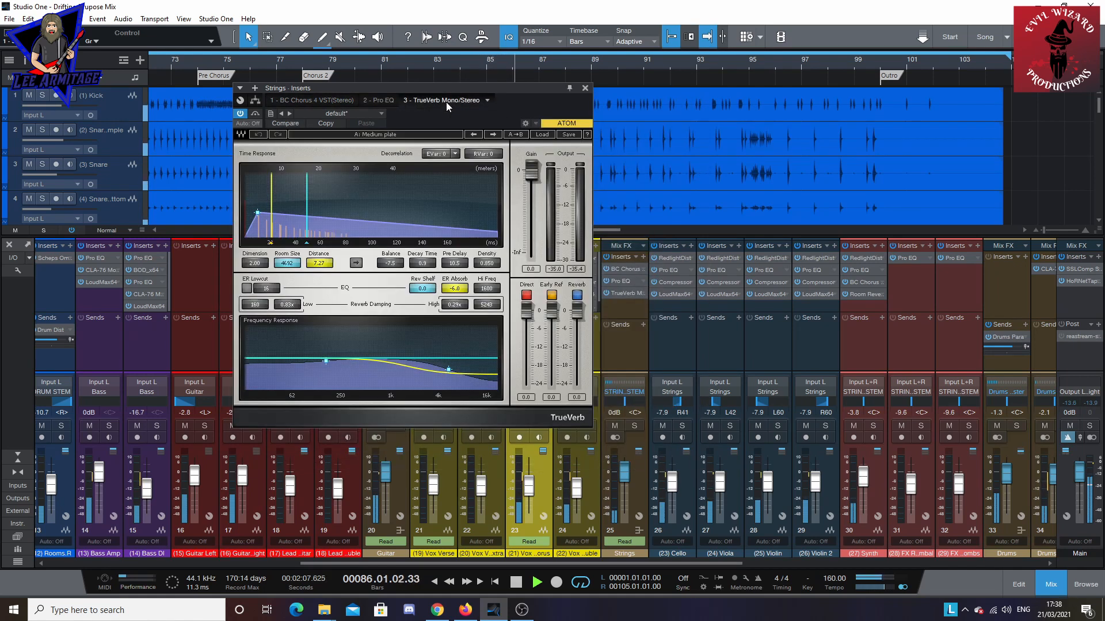
Step: Review the RedlightDist, Pro EQ and BC Chorus 4 inserts on the Synth channel
left_click(864, 260)
left_click(865, 270)
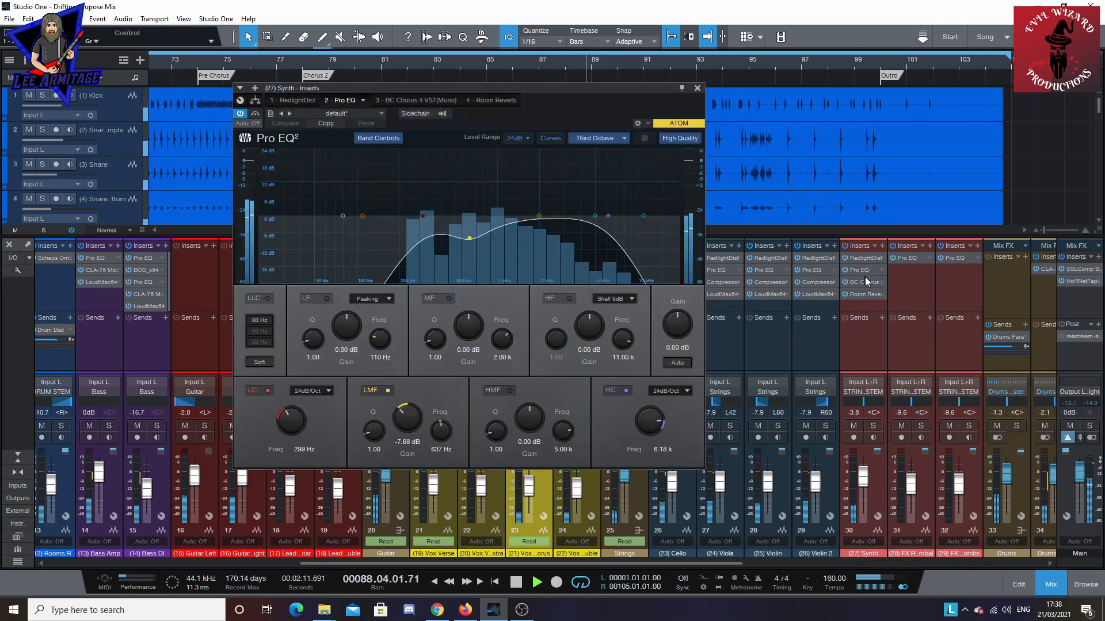
left_click(865, 282)
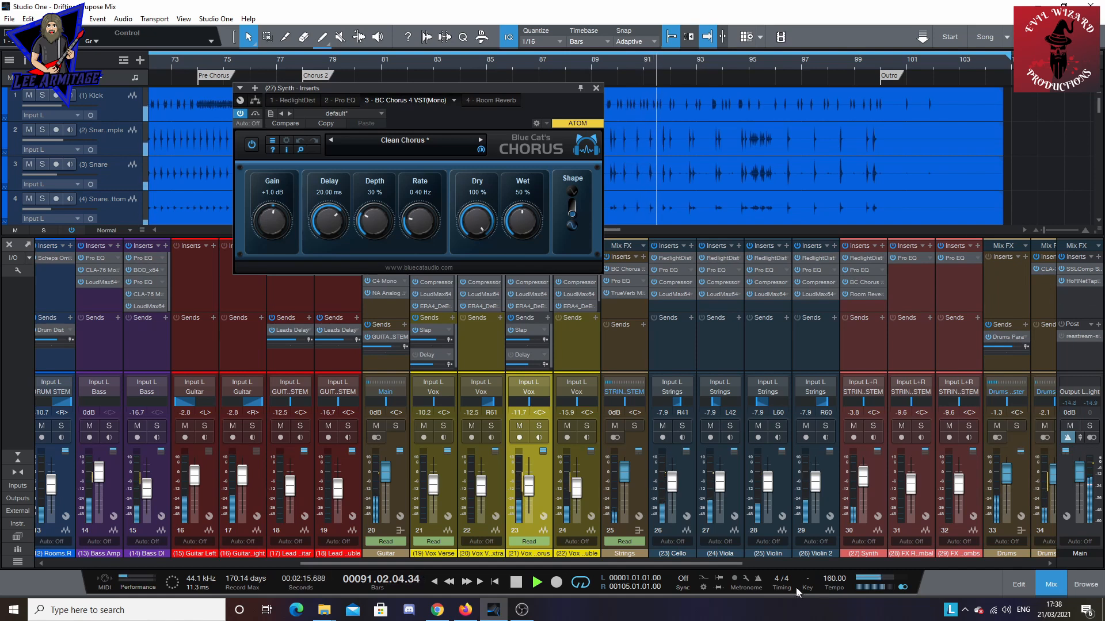
Step: Review the Pro EQ and JW BG-Drums inserts on the Drums master bus
left_click_drag(647, 564, 788, 570)
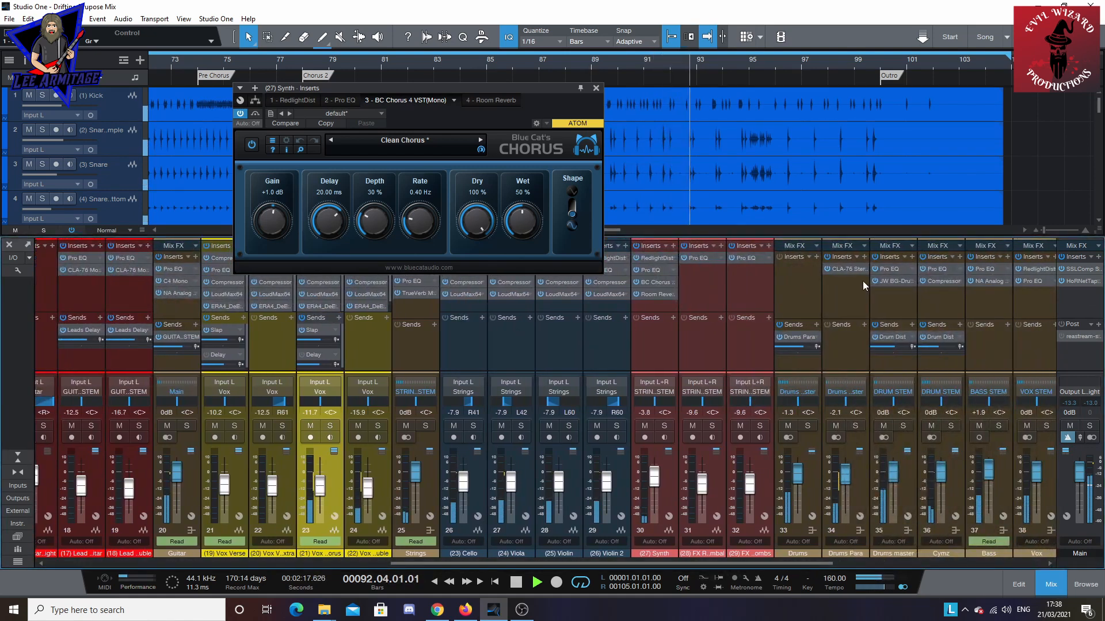
left_click(890, 269)
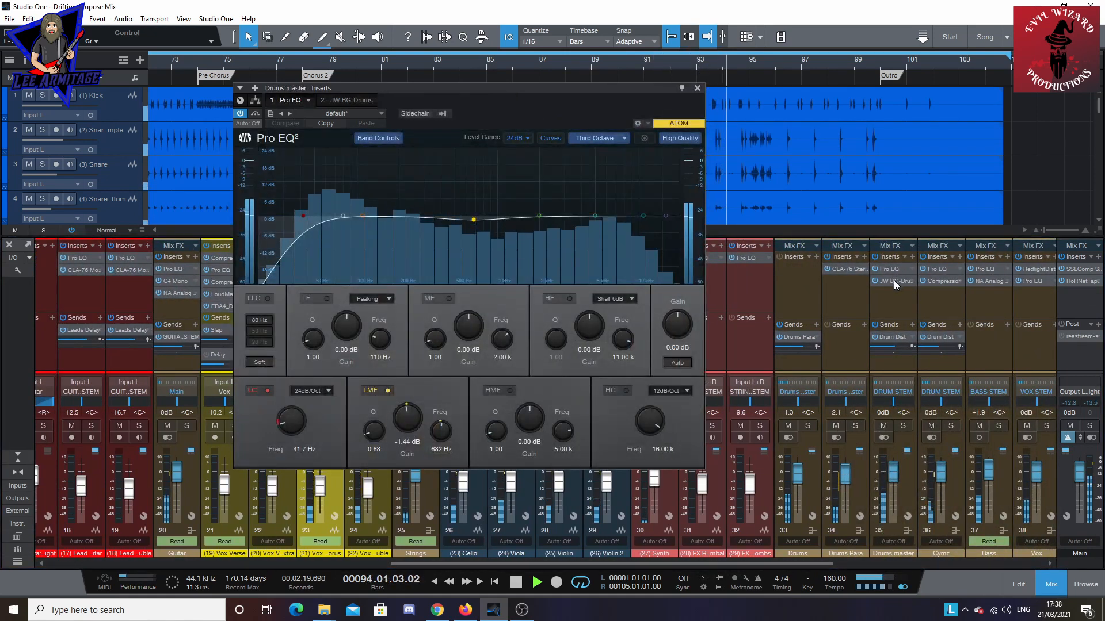
left_click(893, 281)
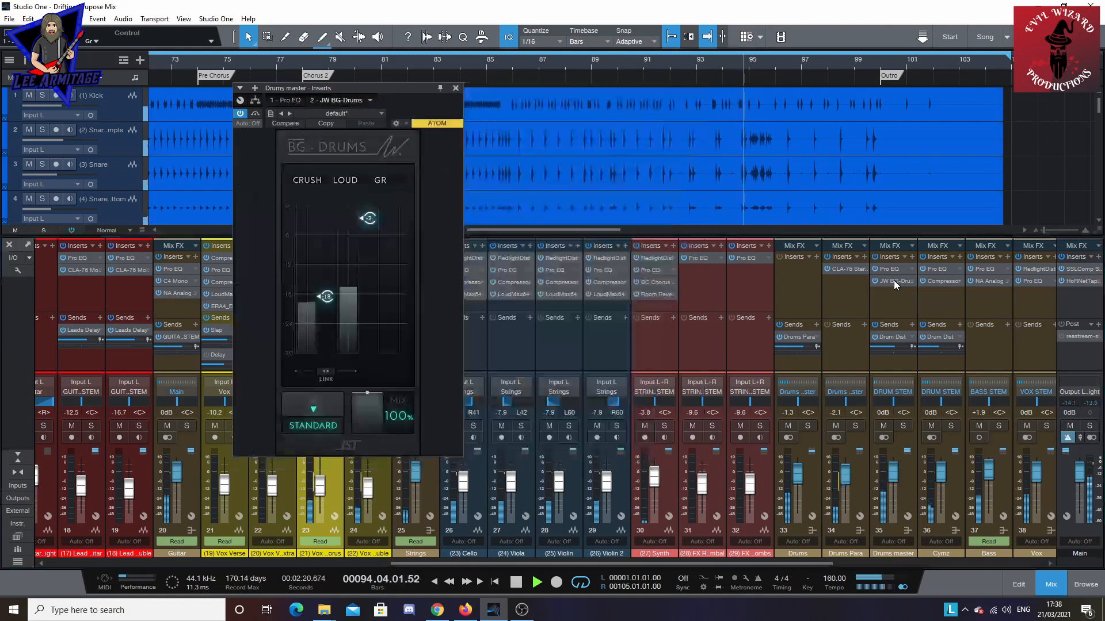
Step: Review the Cymz bus's Pro EQ and Compressor, and the Bass bus's Pro EQ and NA Analog Rack Bass Equalizer
left_click(939, 270)
left_click(943, 279)
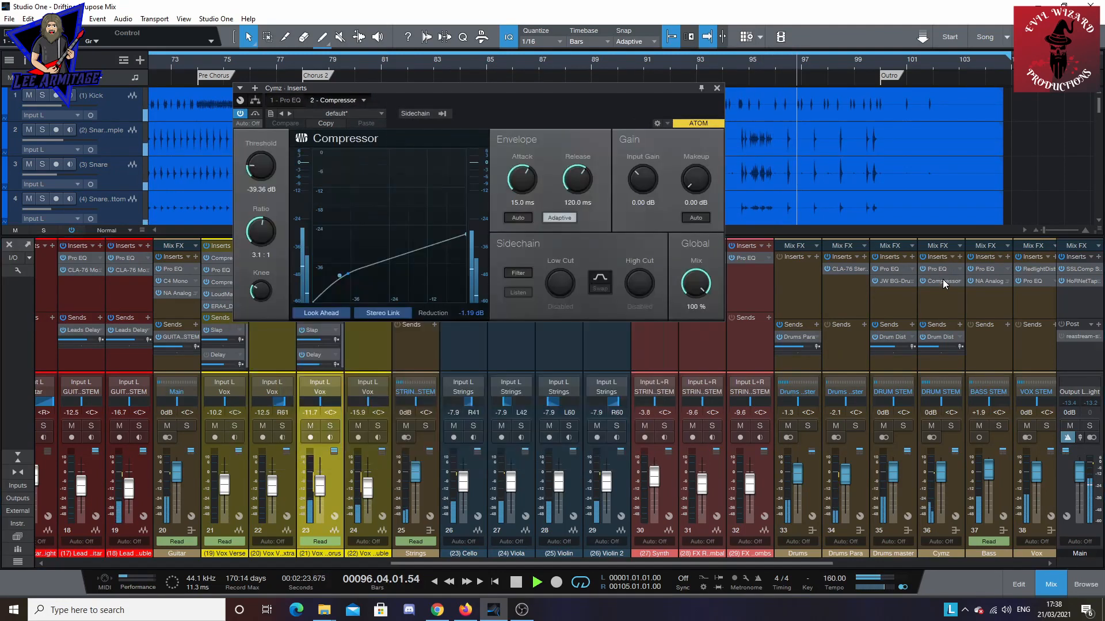
left_click(990, 268)
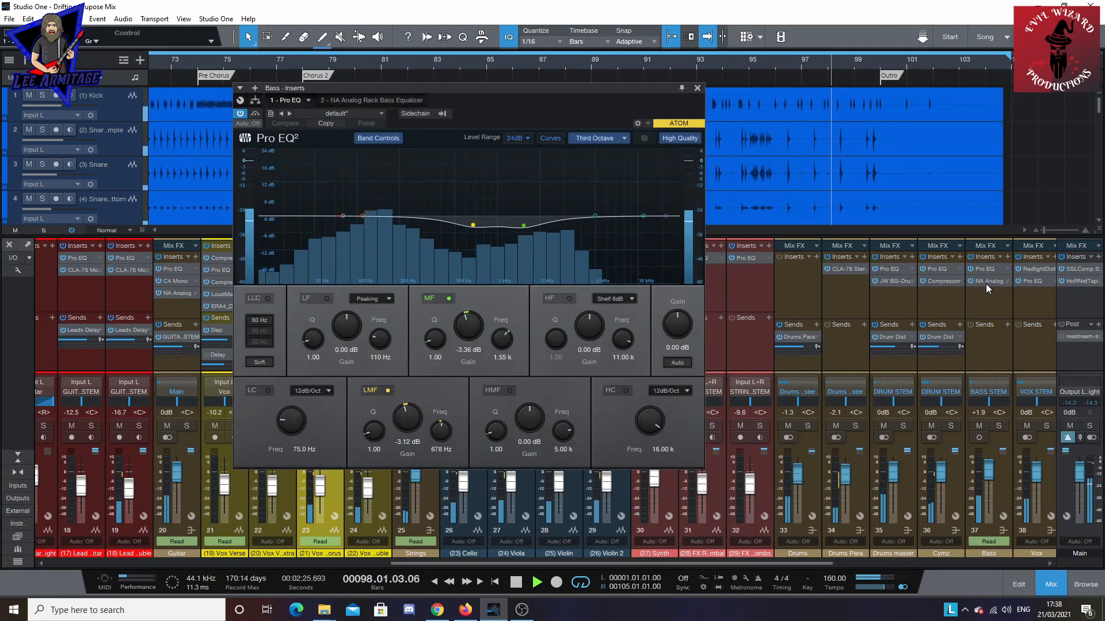
left_click(985, 282)
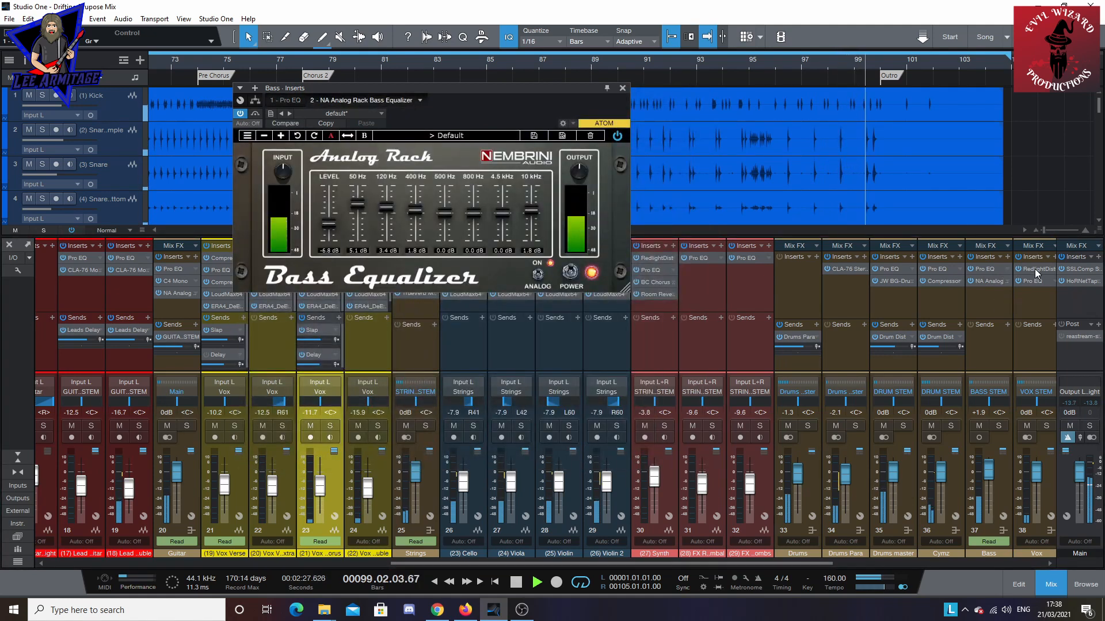